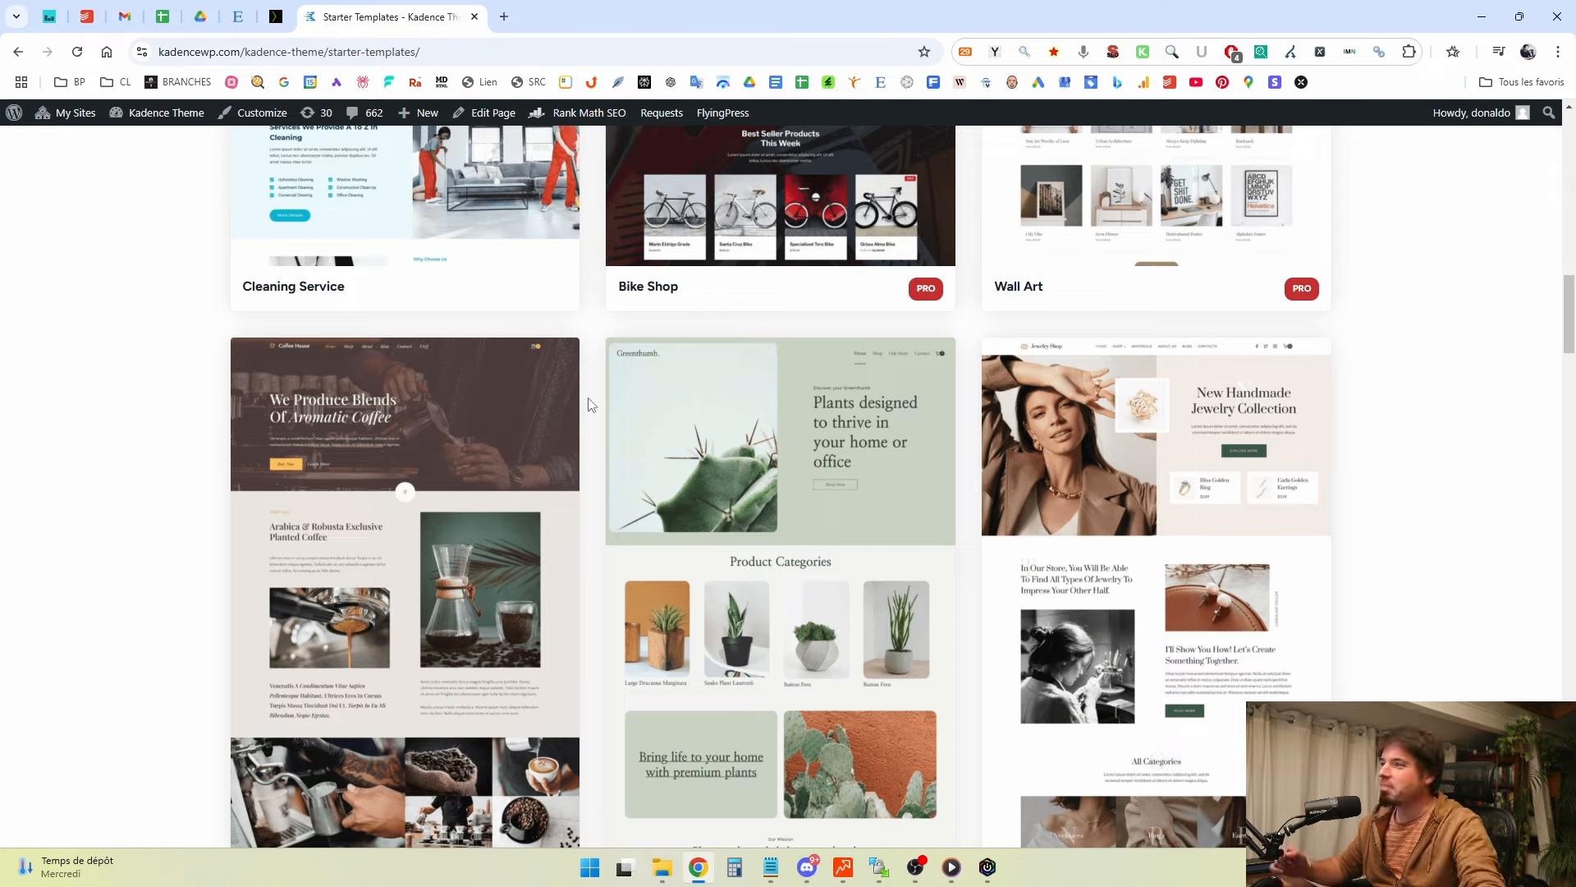
Browse the Kadence starter templates gallery and compare the free and Pro shop designs.
scroll(593, 386, "up", 5)
scroll(597, 347, "up", 6)
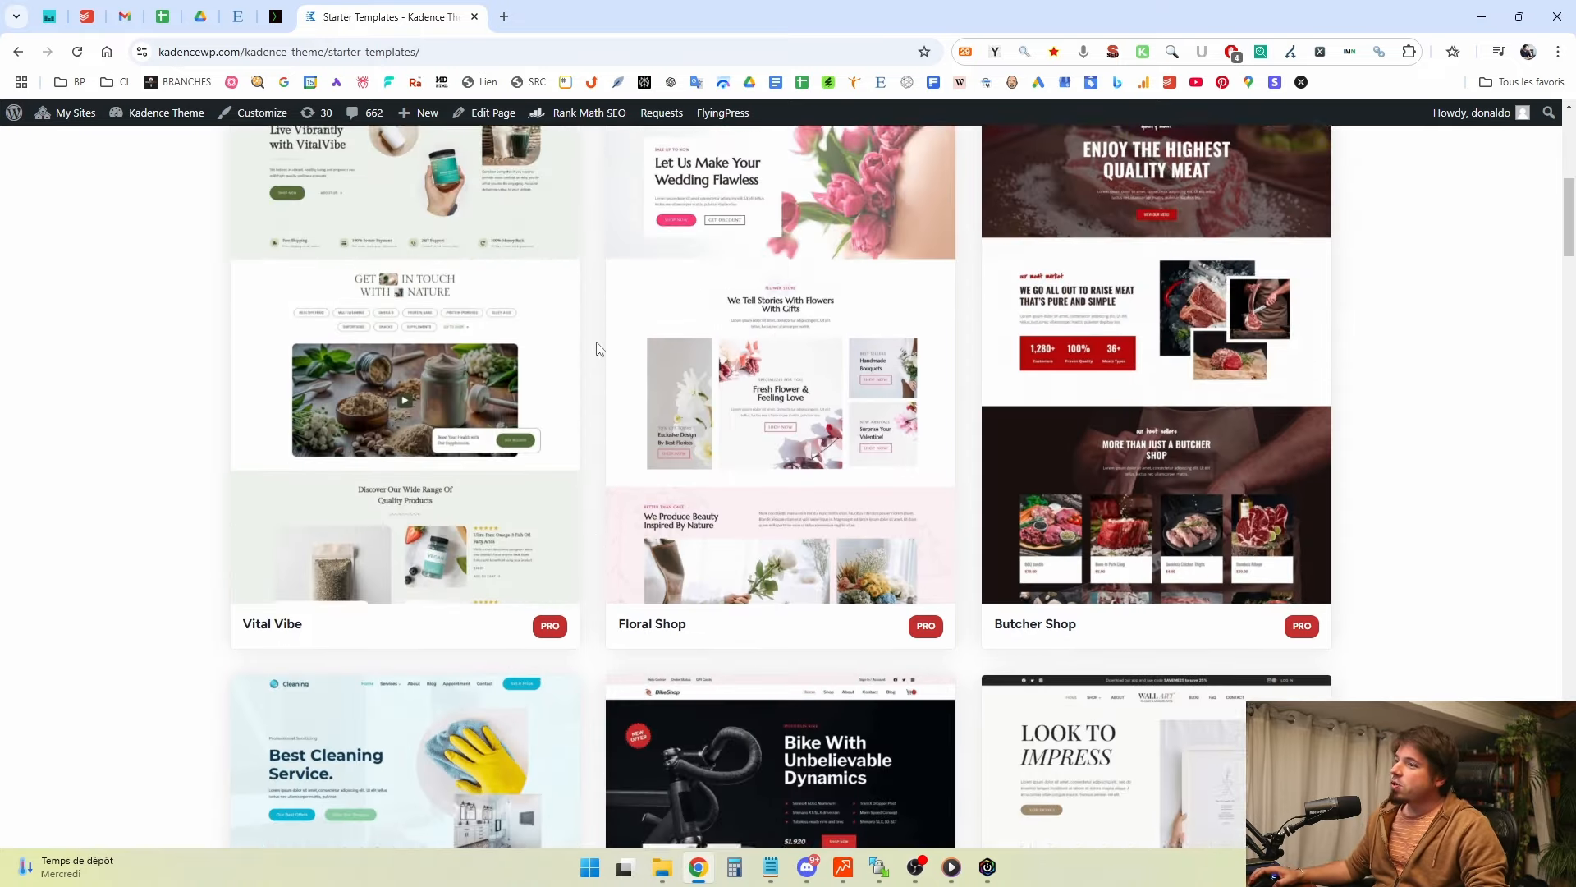
scroll(597, 345, "down", 20)
scroll(596, 343, "down", 20)
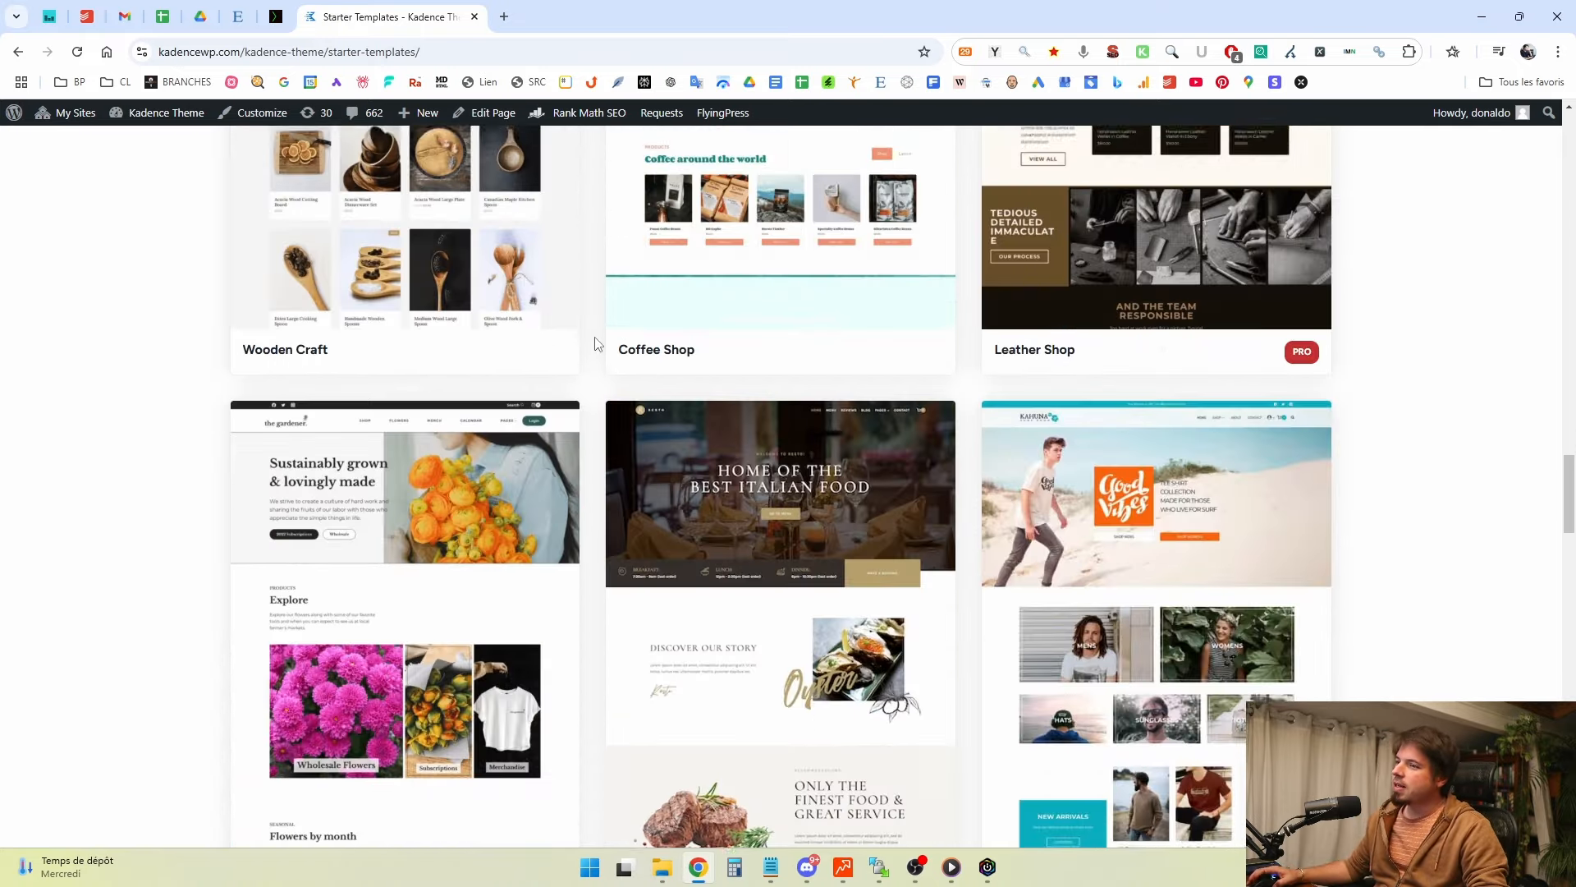
scroll(589, 345, "down", 1)
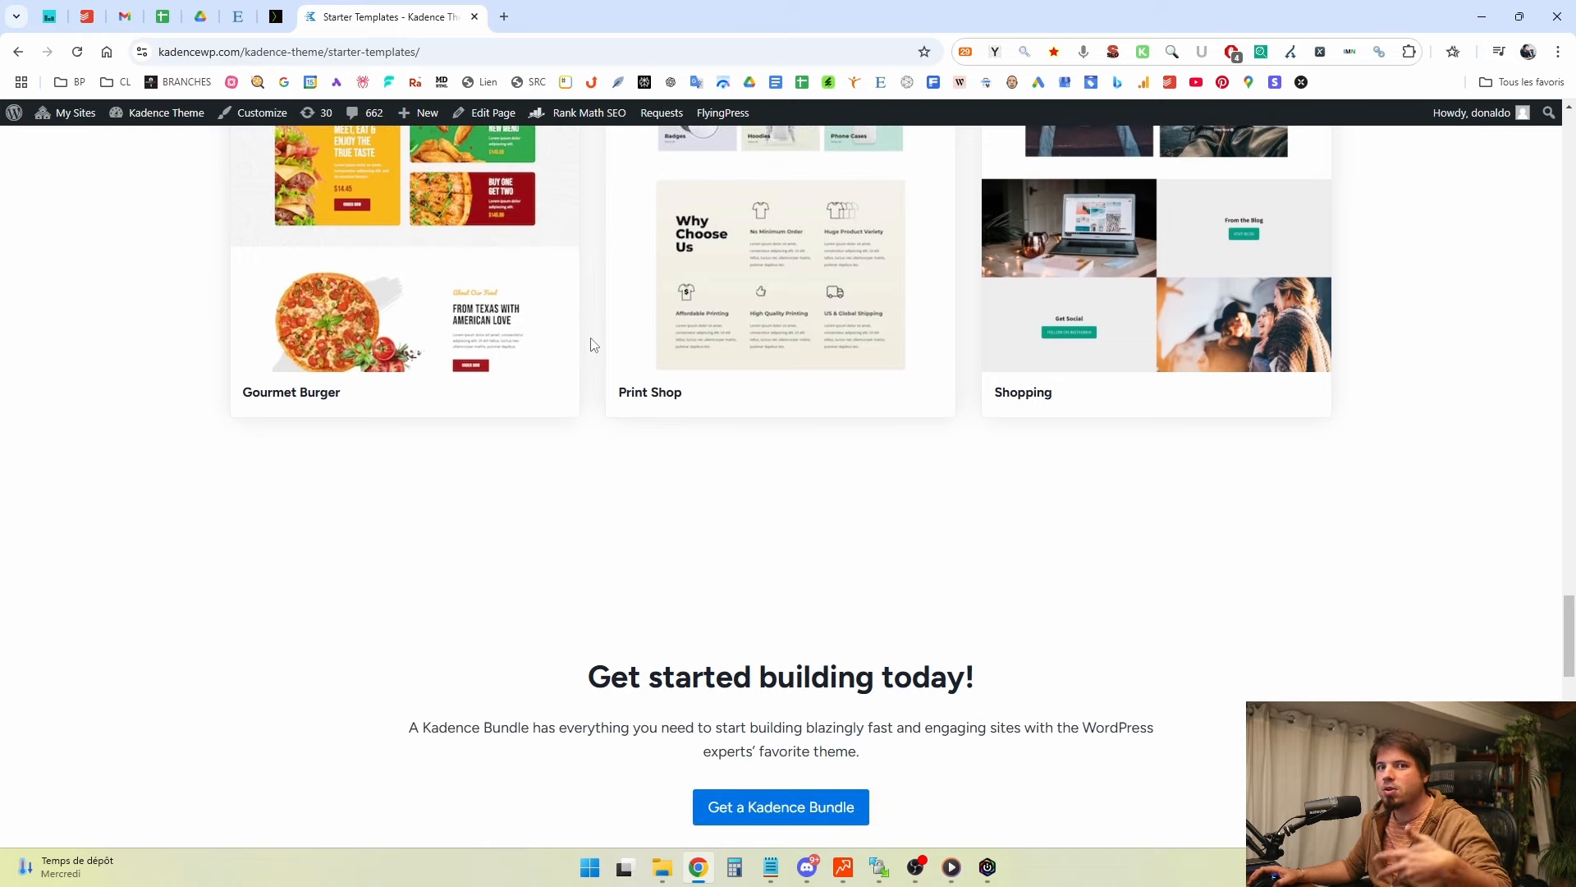
scroll(594, 345, "up", 15)
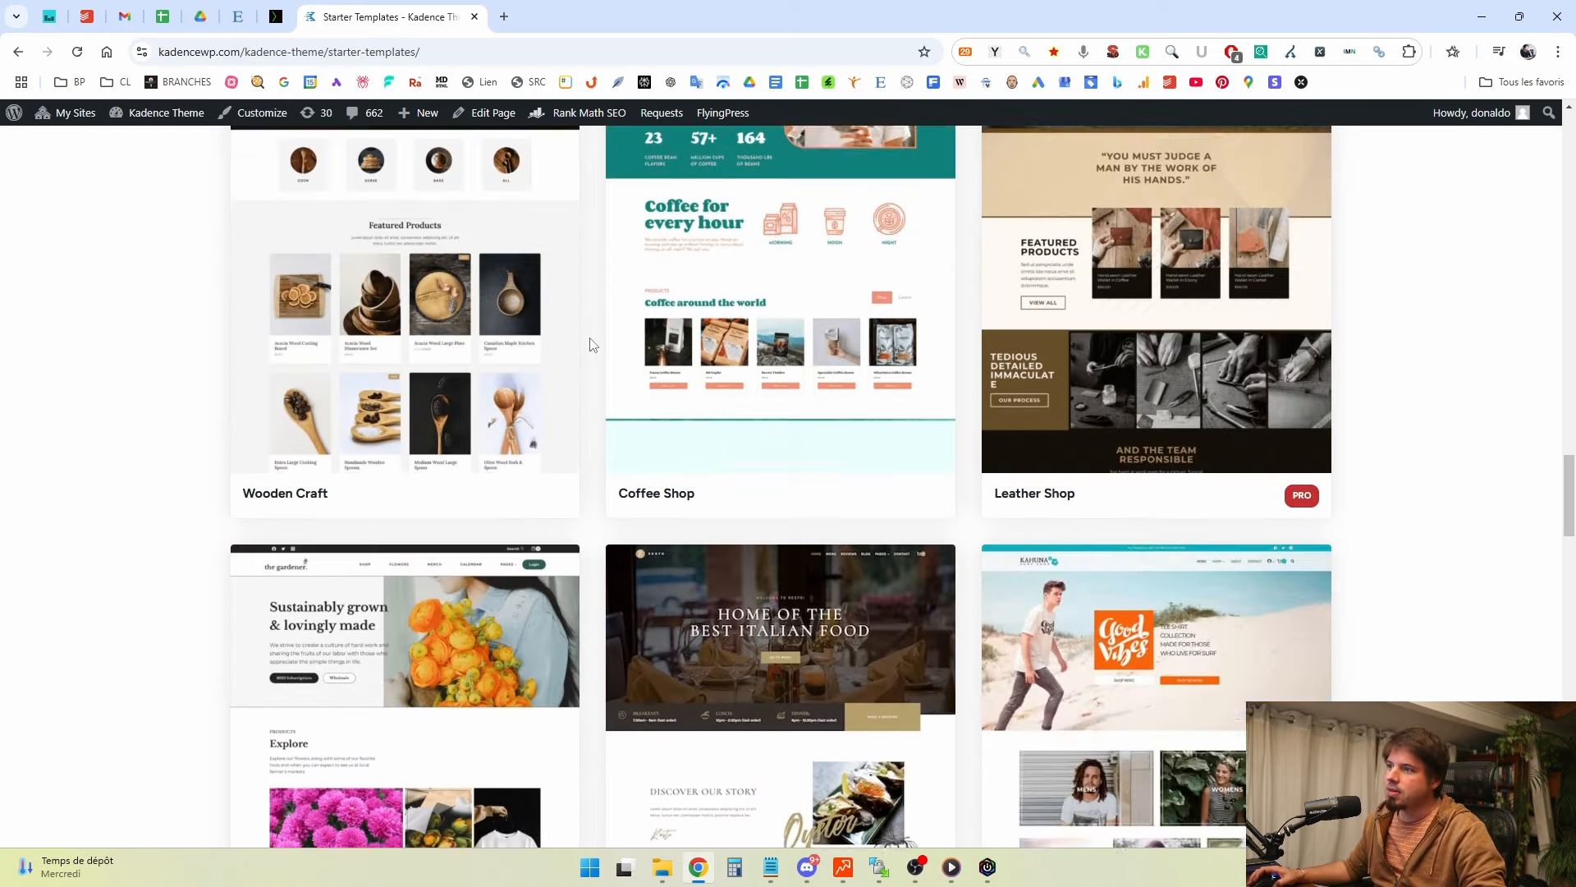
scroll(592, 345, "up", 15)
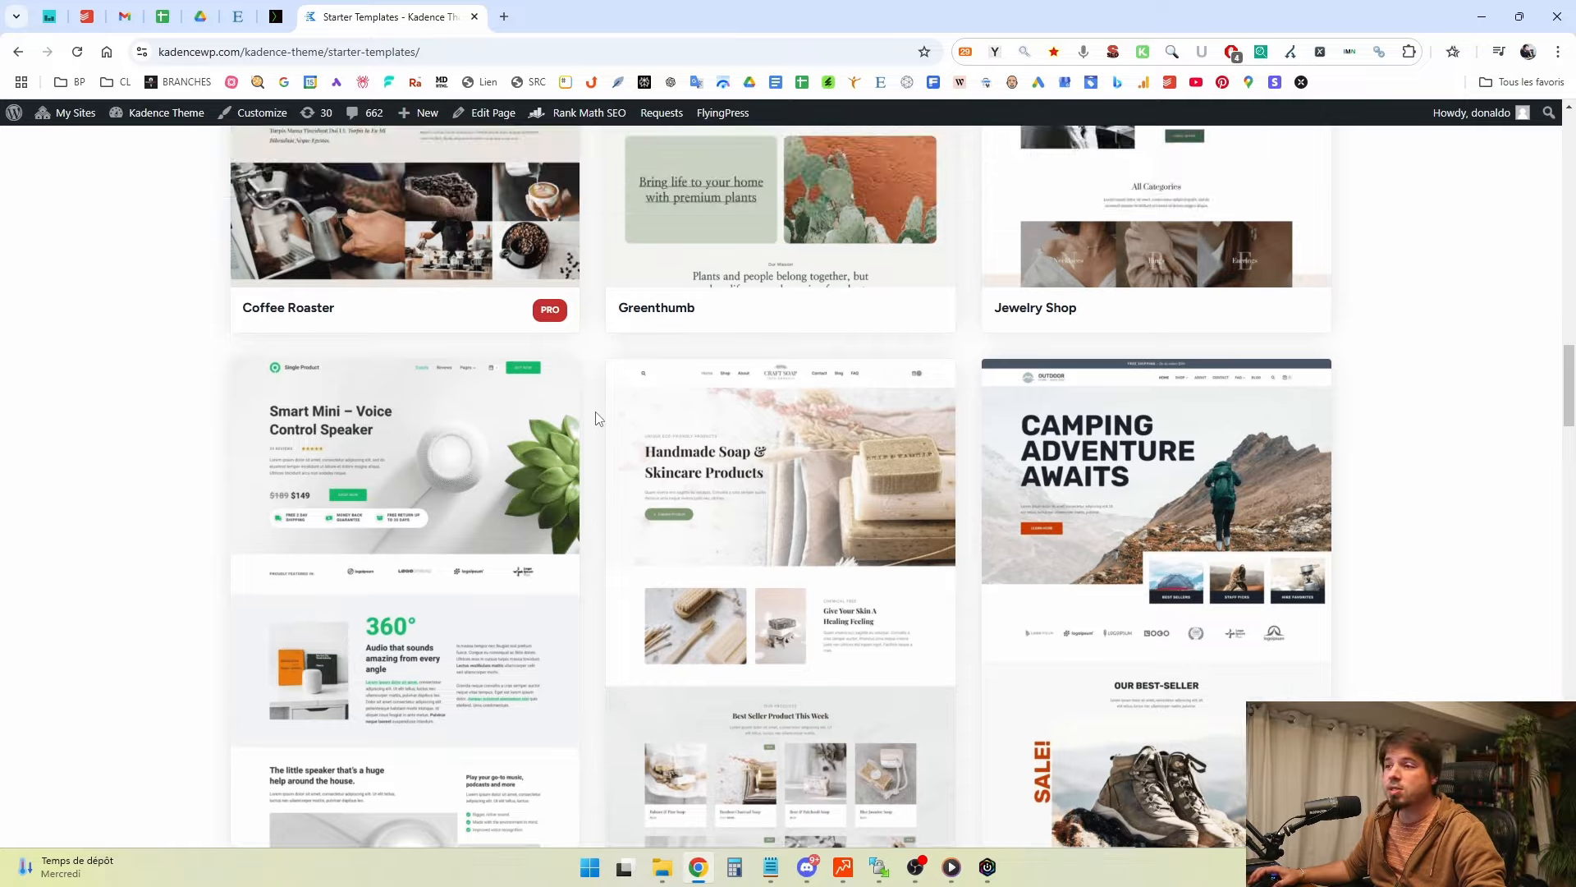
scroll(597, 419, "down", 2)
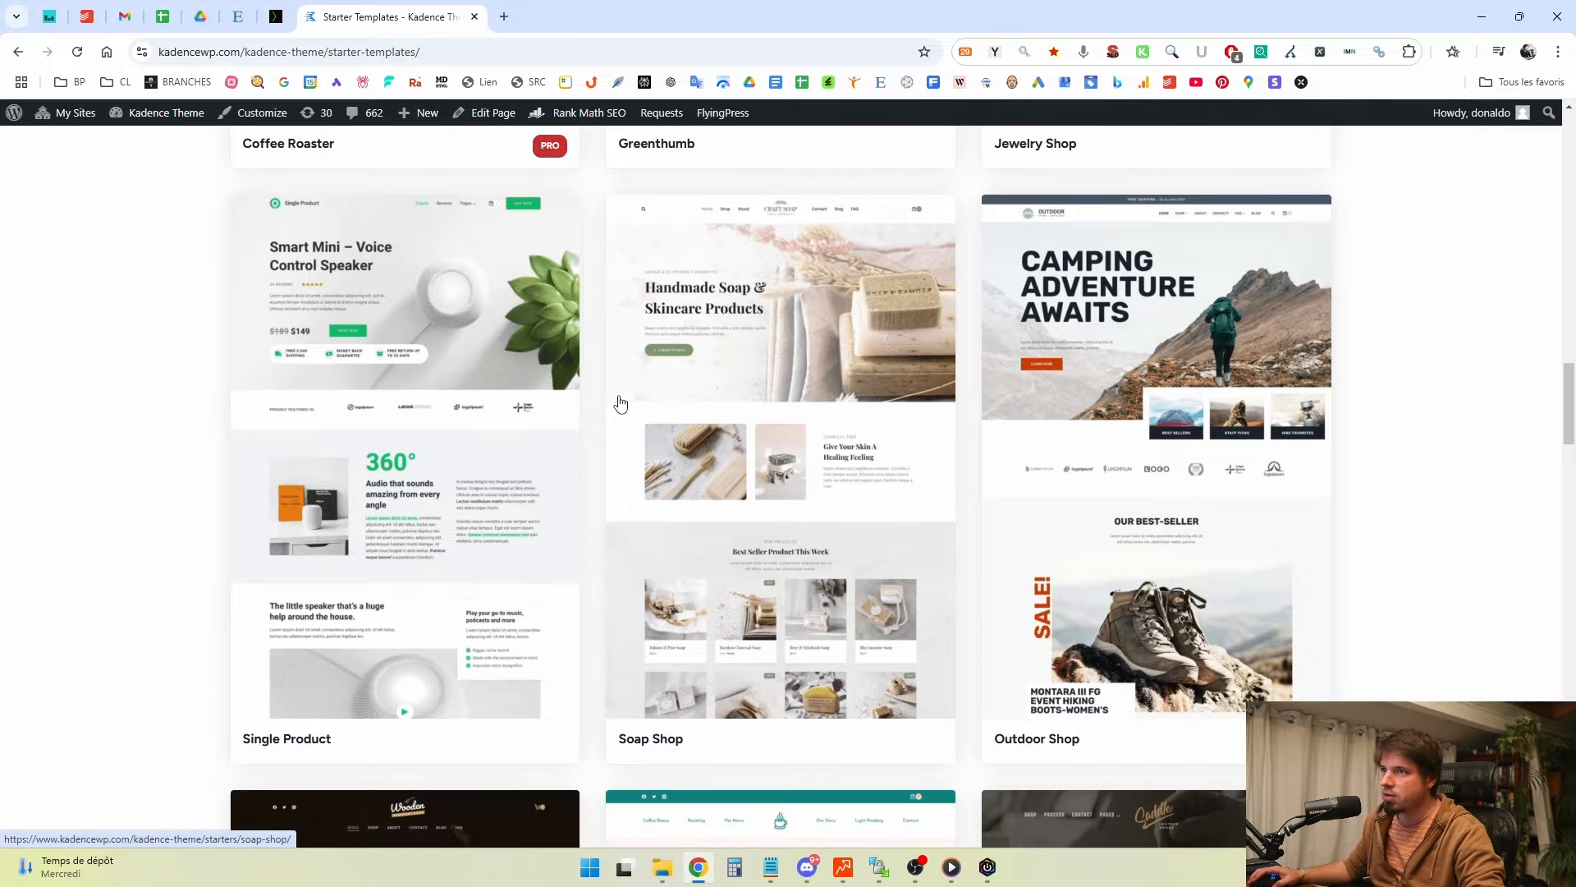
scroll(597, 363, "up", 1)
scroll(597, 363, "down", 1)
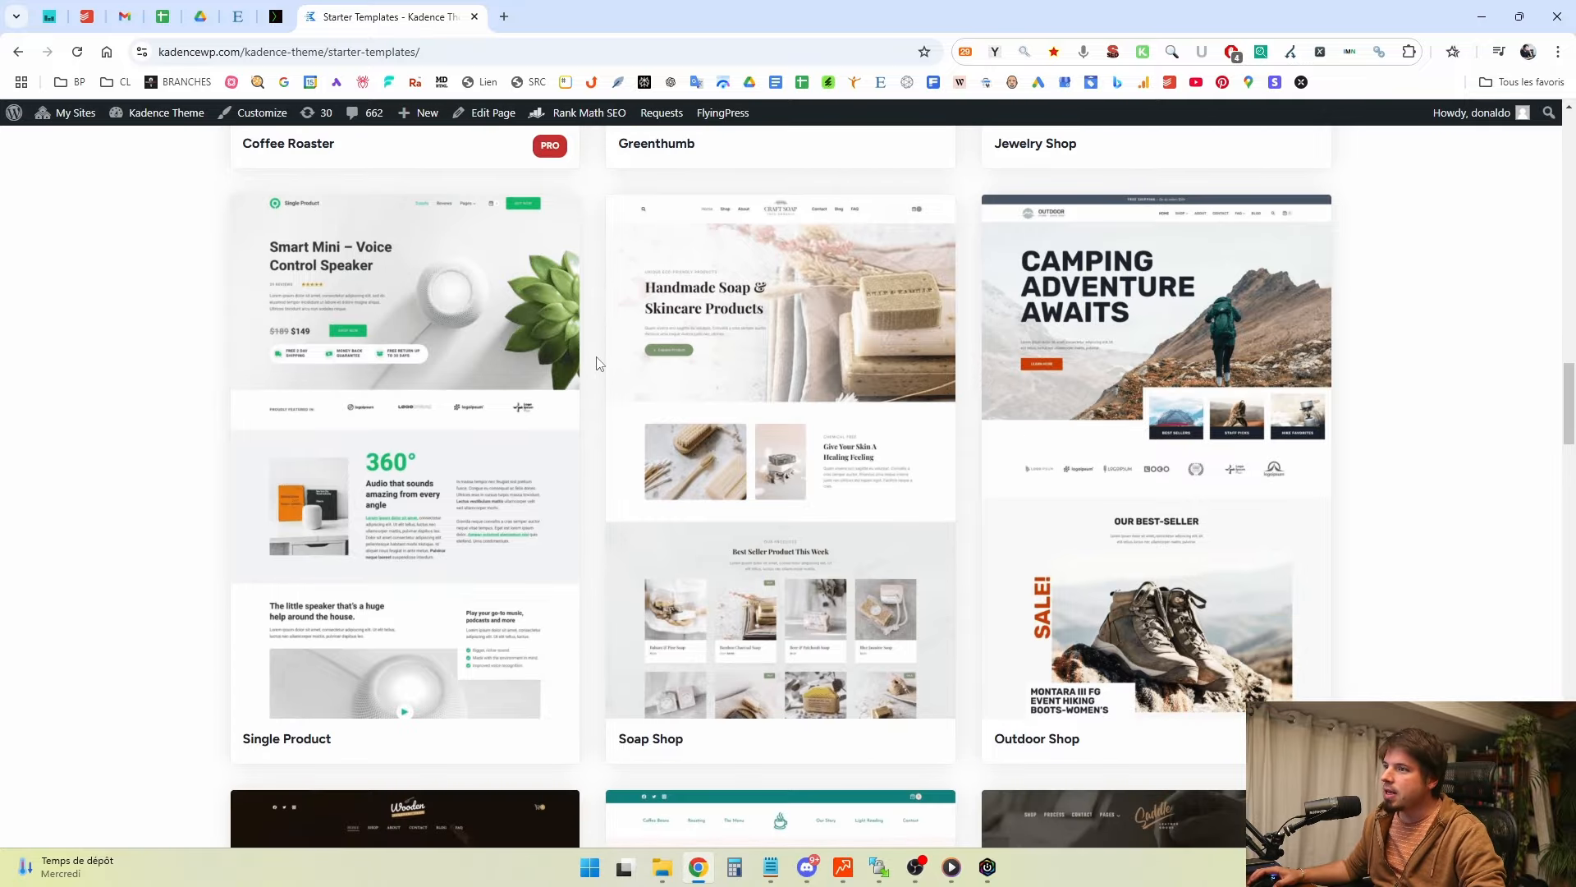
scroll(598, 362, "up", 1)
scroll(608, 355, "down", 1)
scroll(610, 361, "up", 3)
scroll(611, 362, "up", 6)
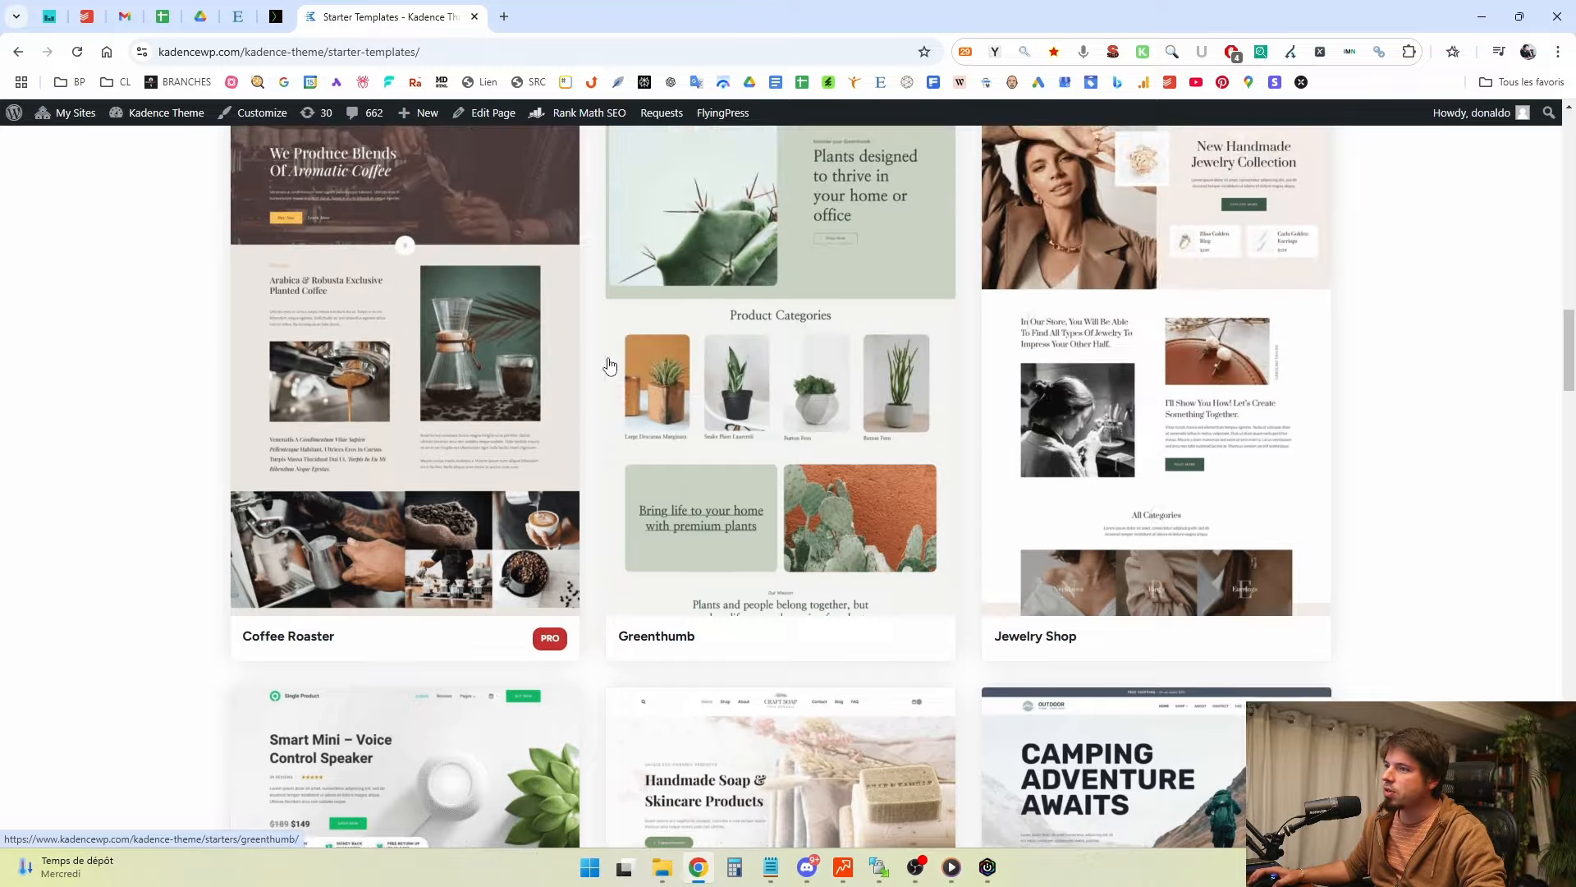
Open the Greenthumb starter template's page and review its description and design preview.
scroll(612, 369, "down", 2)
left_click(792, 471)
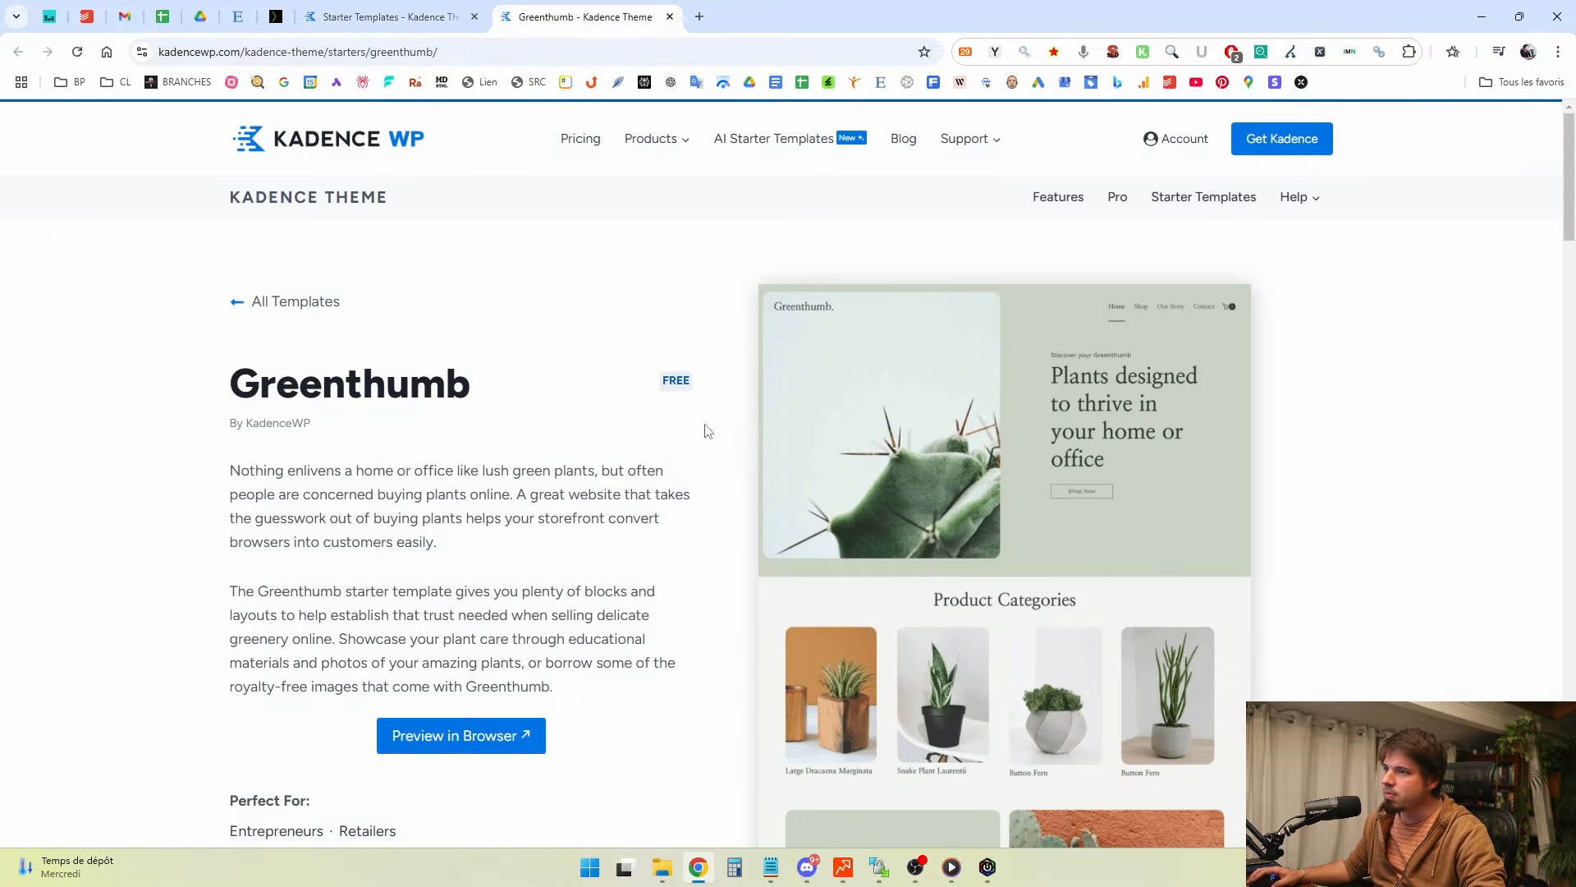
scroll(709, 431, "down", 6)
scroll(714, 432, "up", 5)
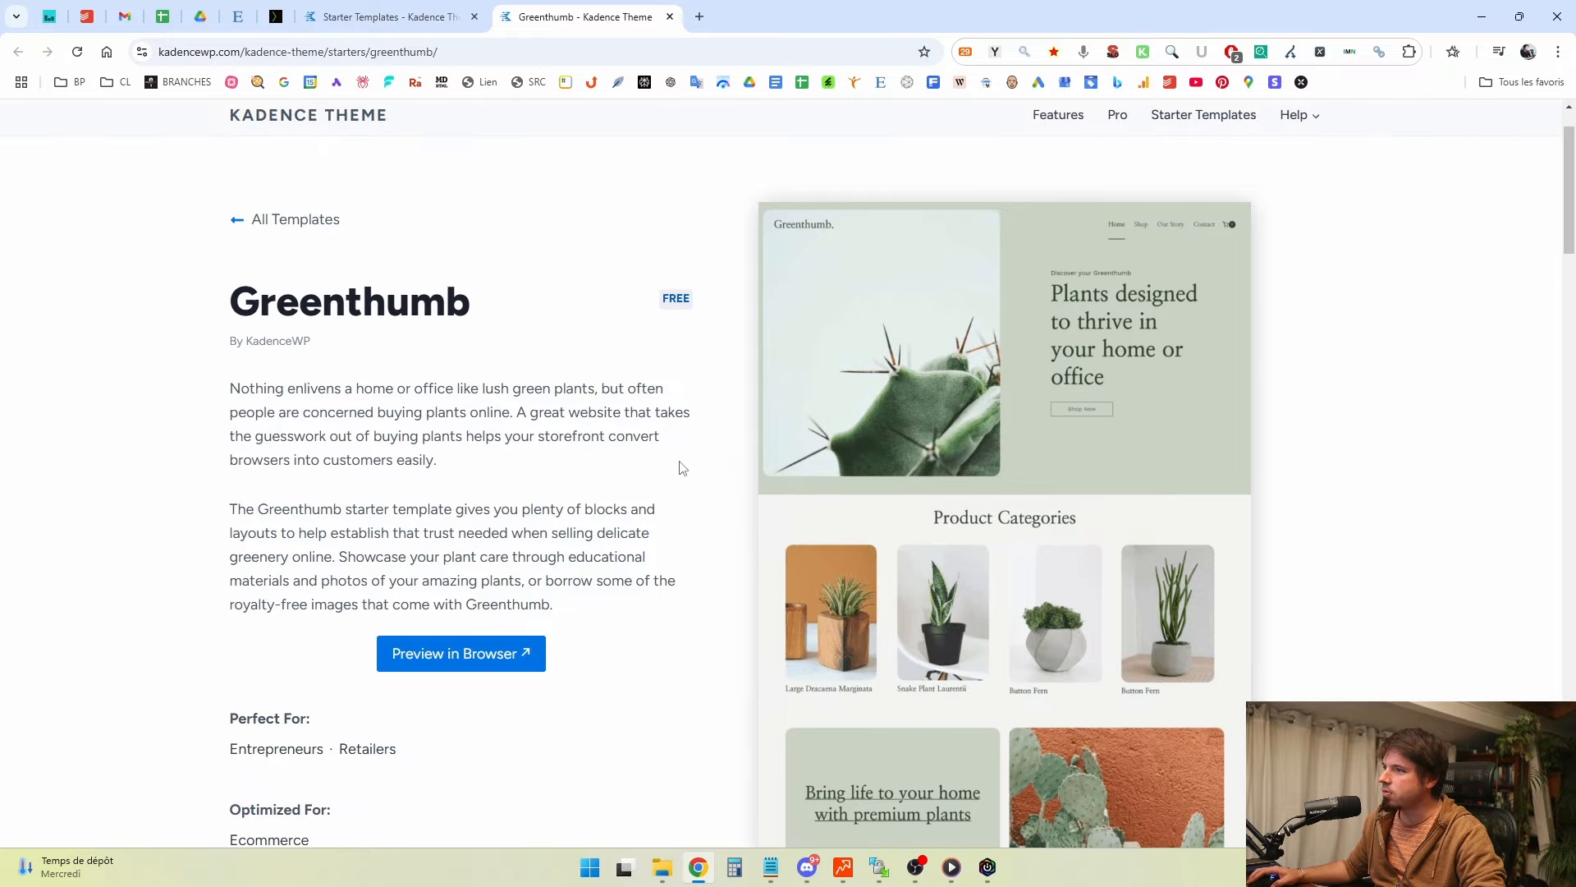
scroll(655, 476, "down", 1)
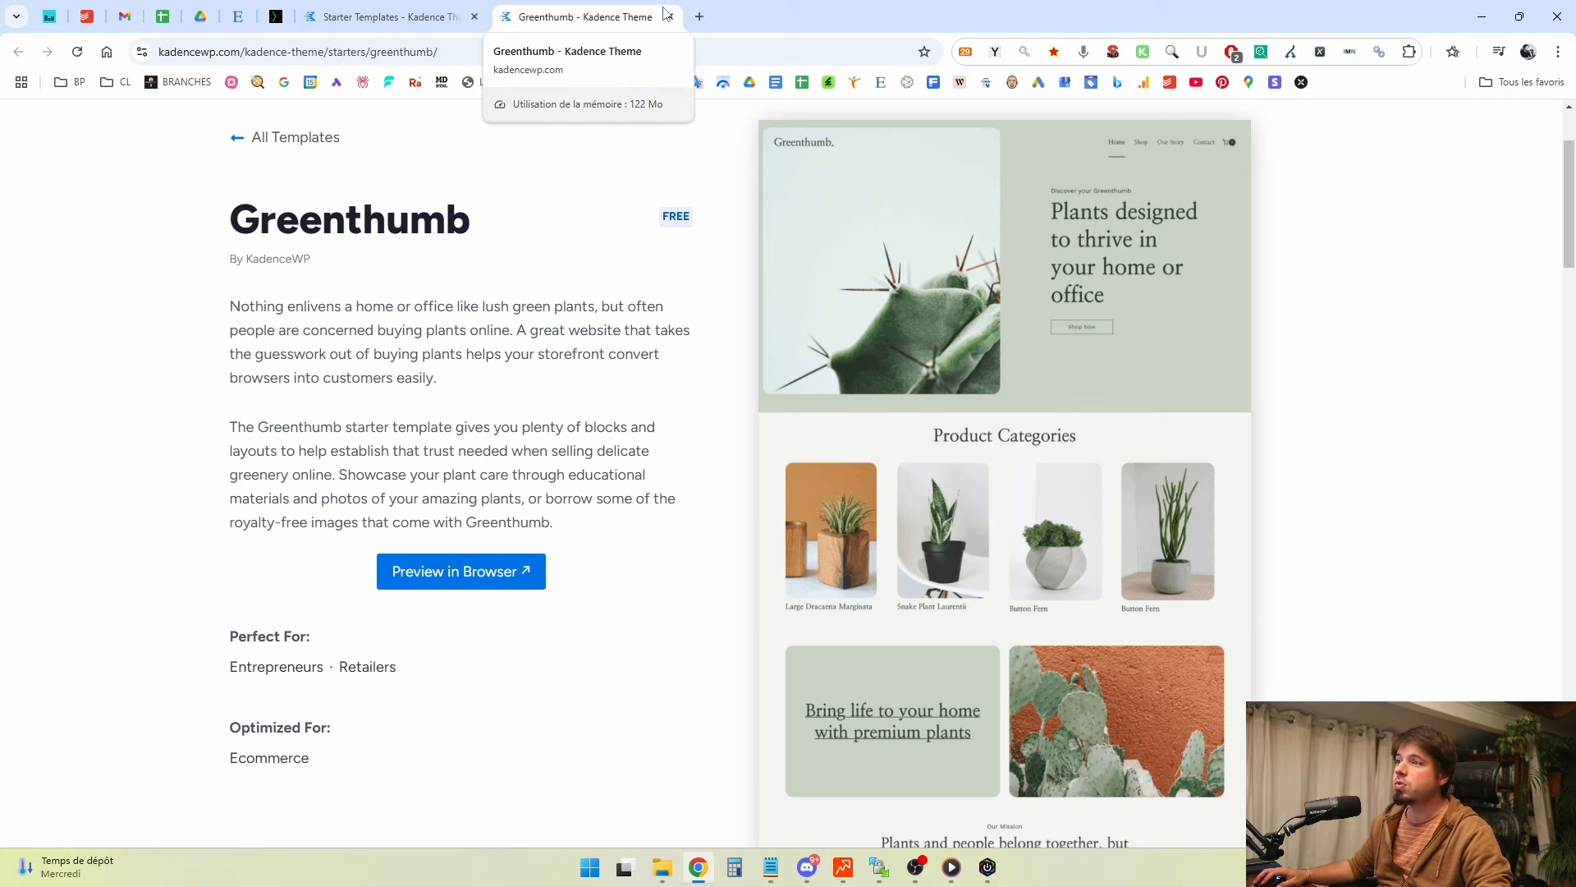
Open woocommerce.cabanewp.com/wp-admin/ in a new browser tab, check the site's public homepage and return to the dashboard.
left_click(700, 18)
type("ww")
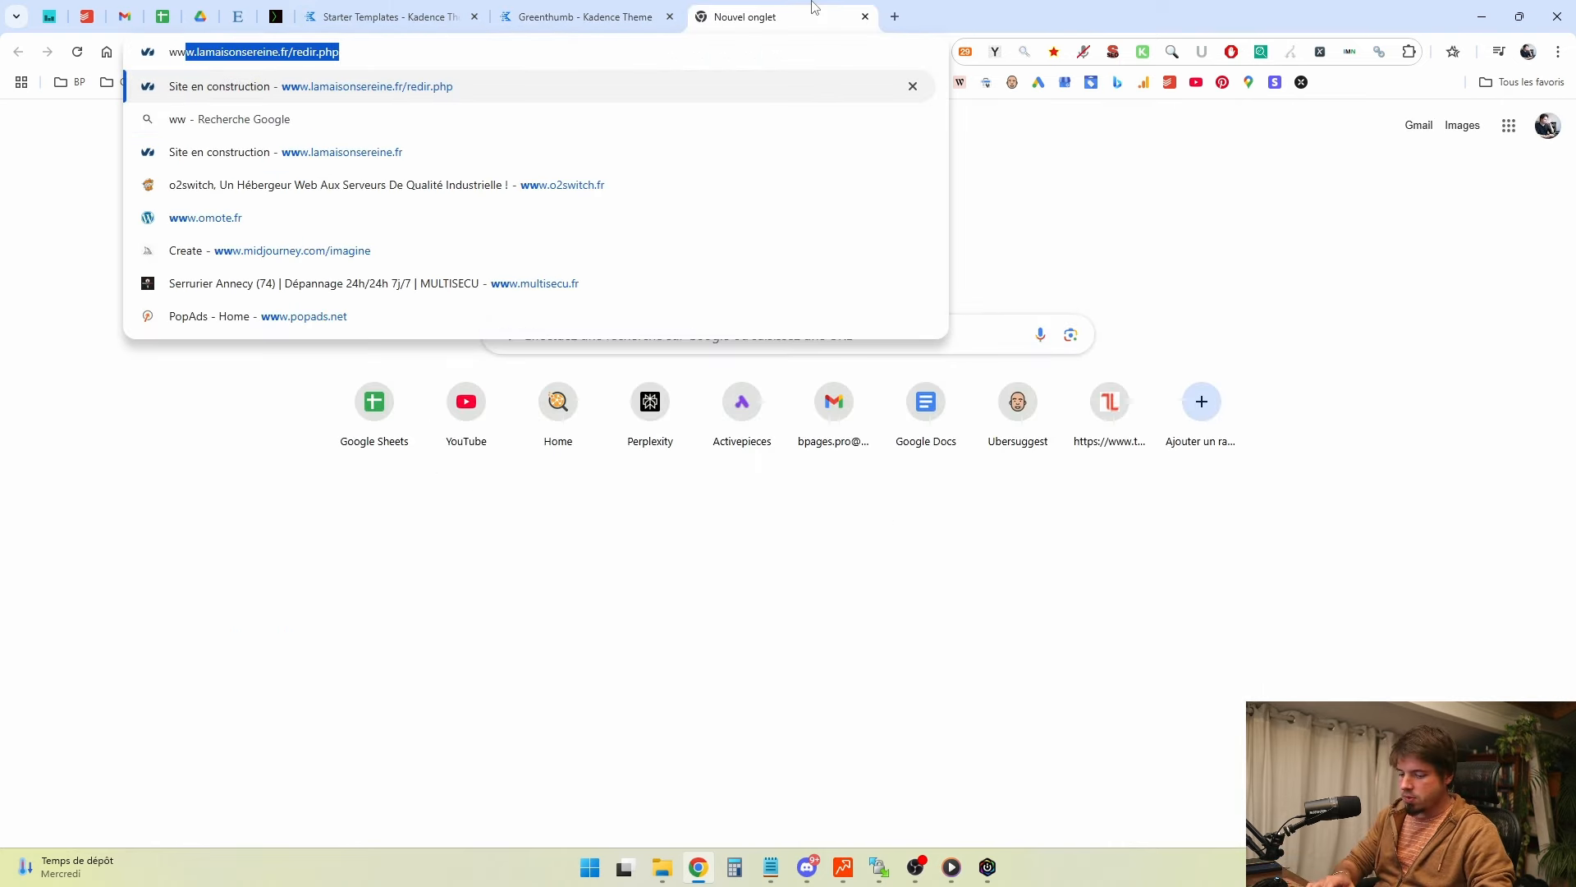
key("BackSpace")
key("BackSpace")
type("oocommerce.cabanewp.com/wp-admin/")
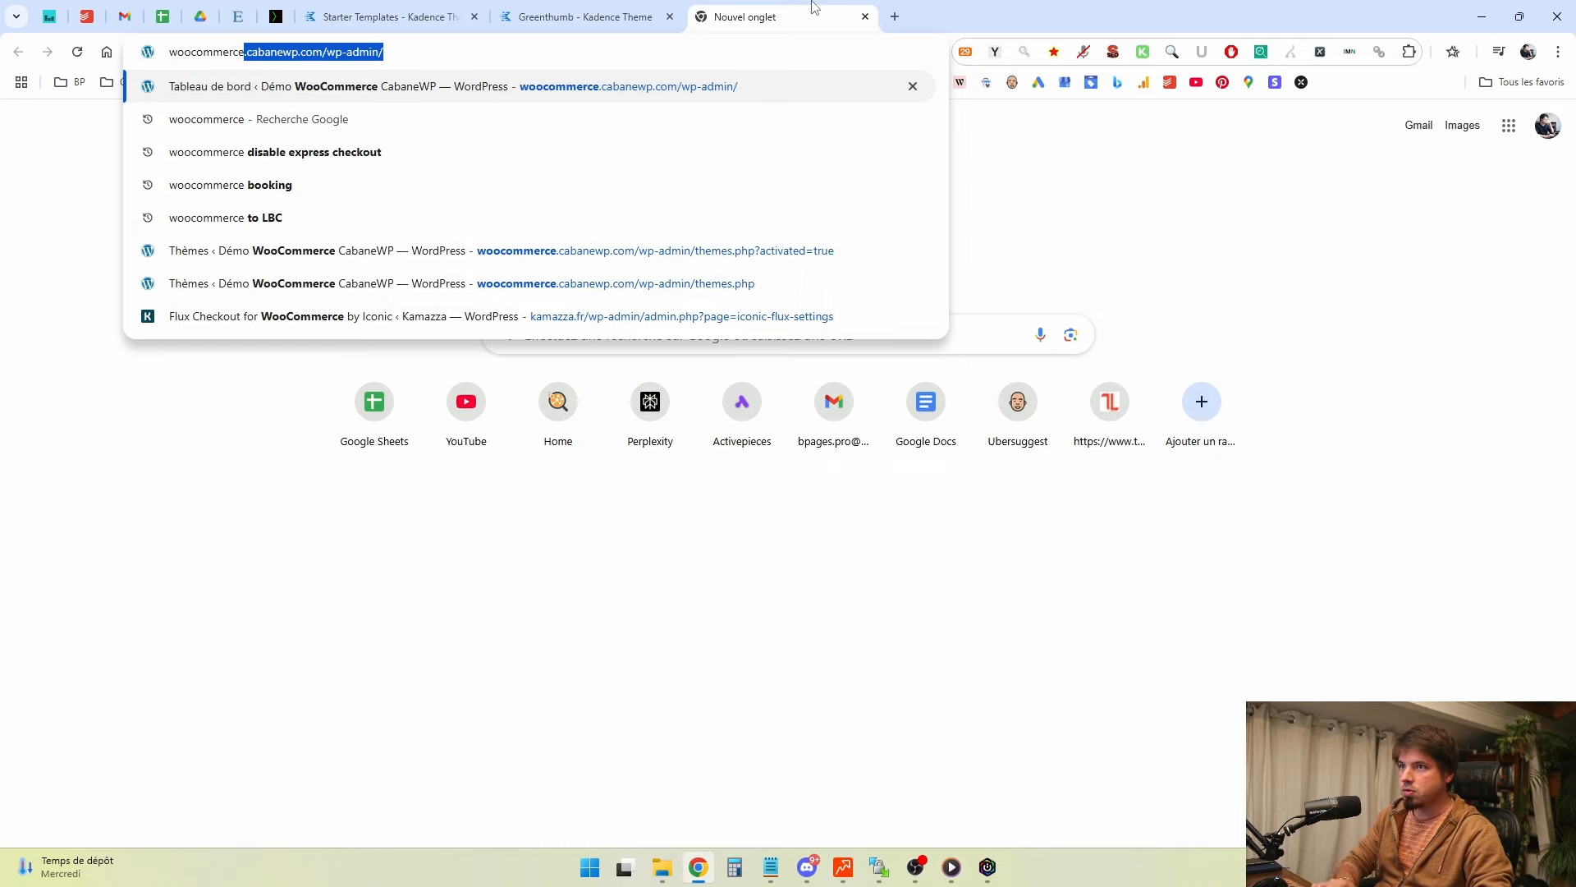
key("Return")
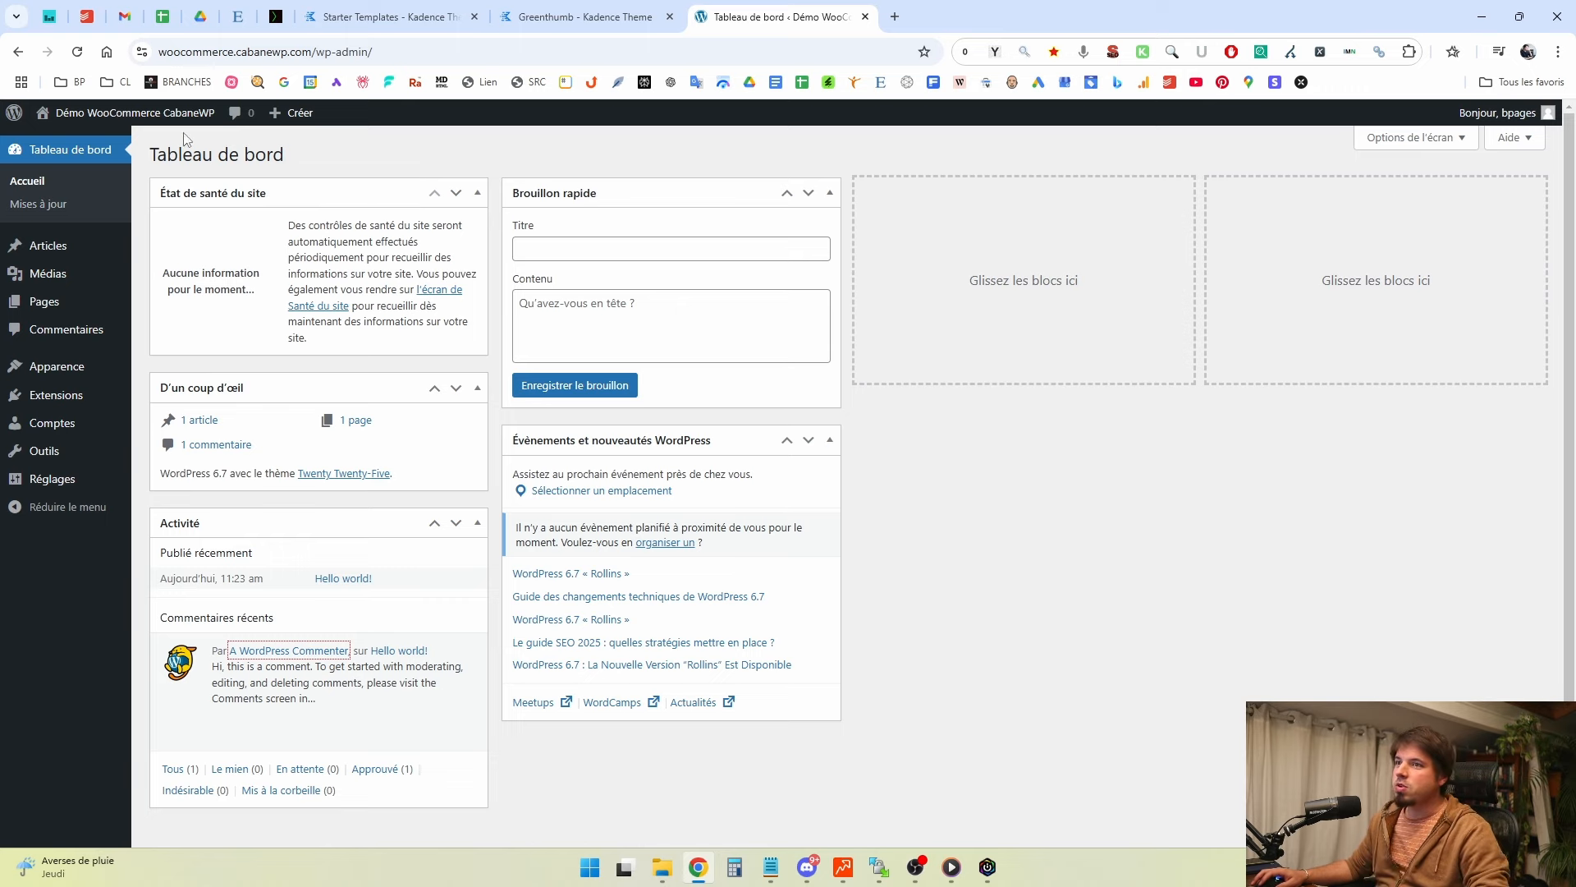
left_click(127, 114)
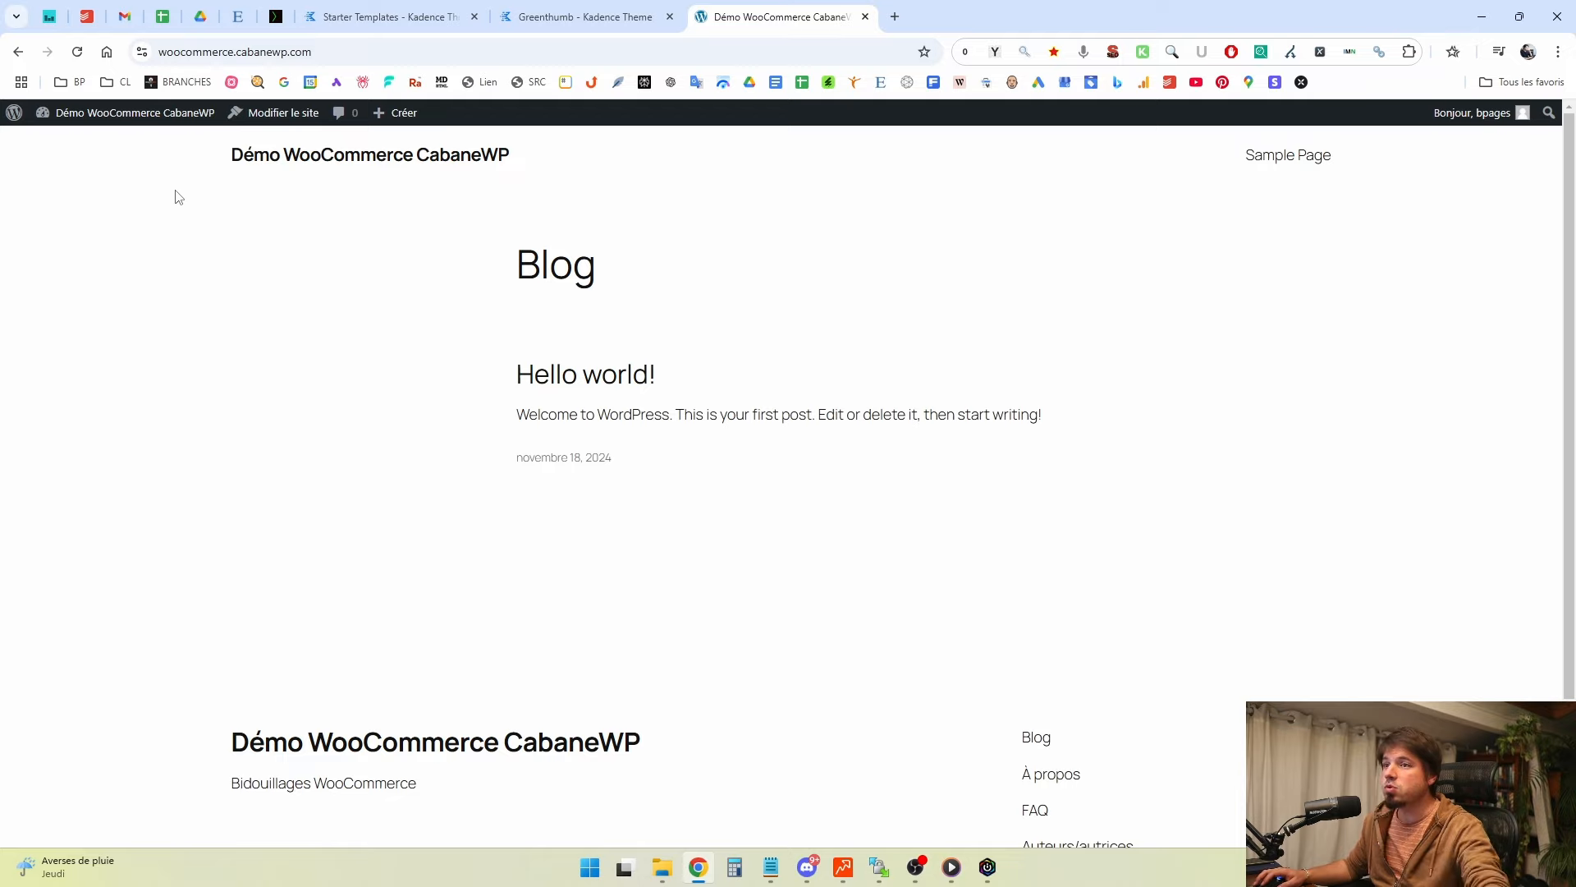
left_click(129, 114)
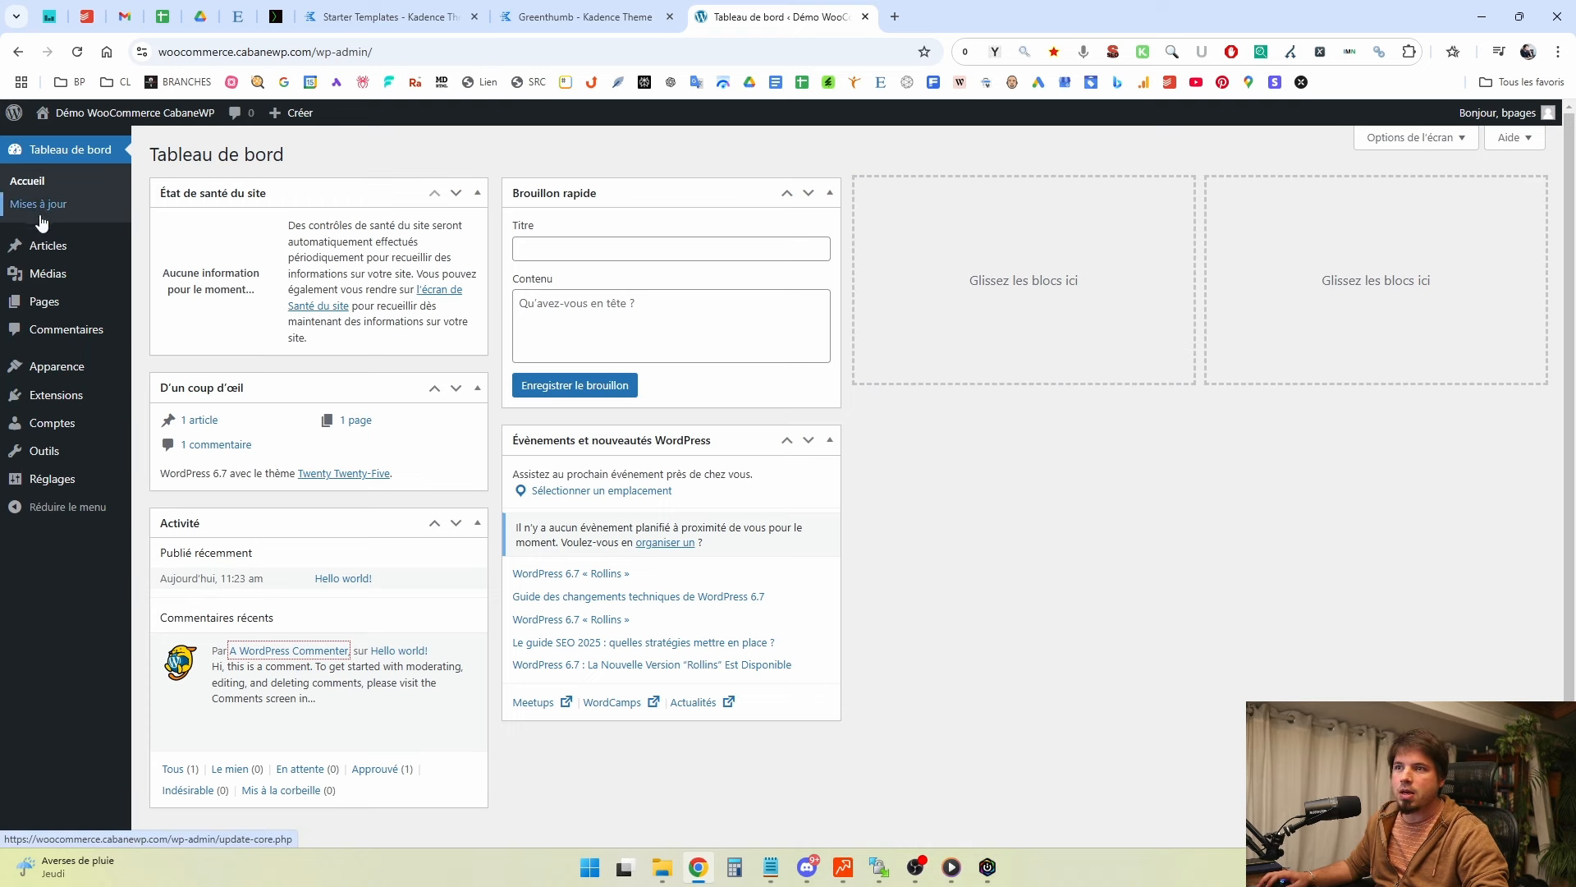
Find the Kadence theme in the WordPress theme directory, install it and activate it.
mouse_move(58, 376)
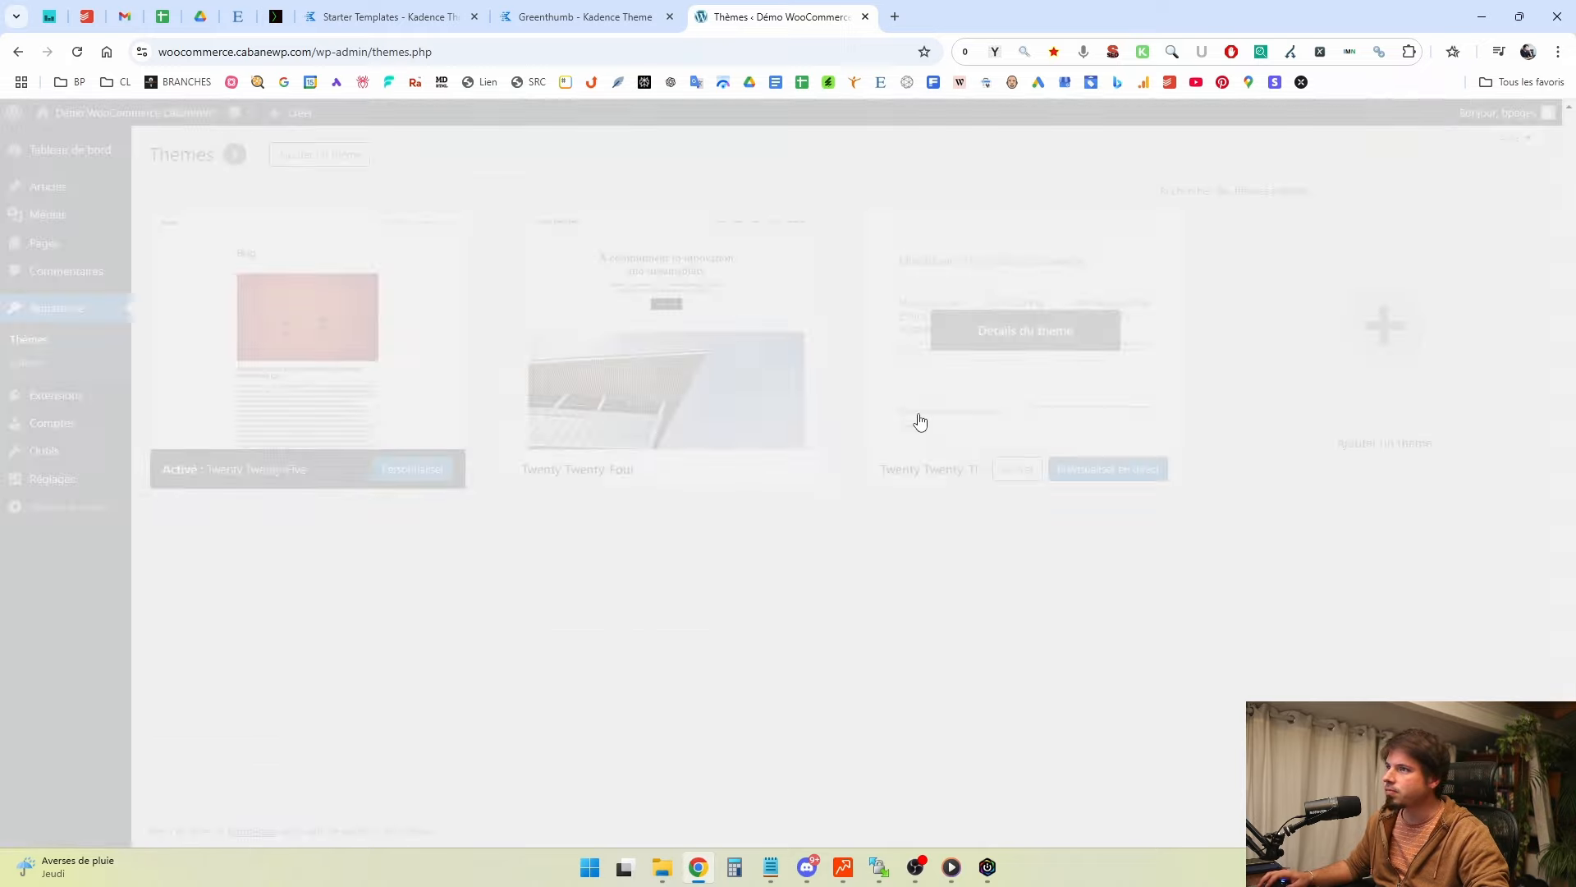
left_click(361, 158)
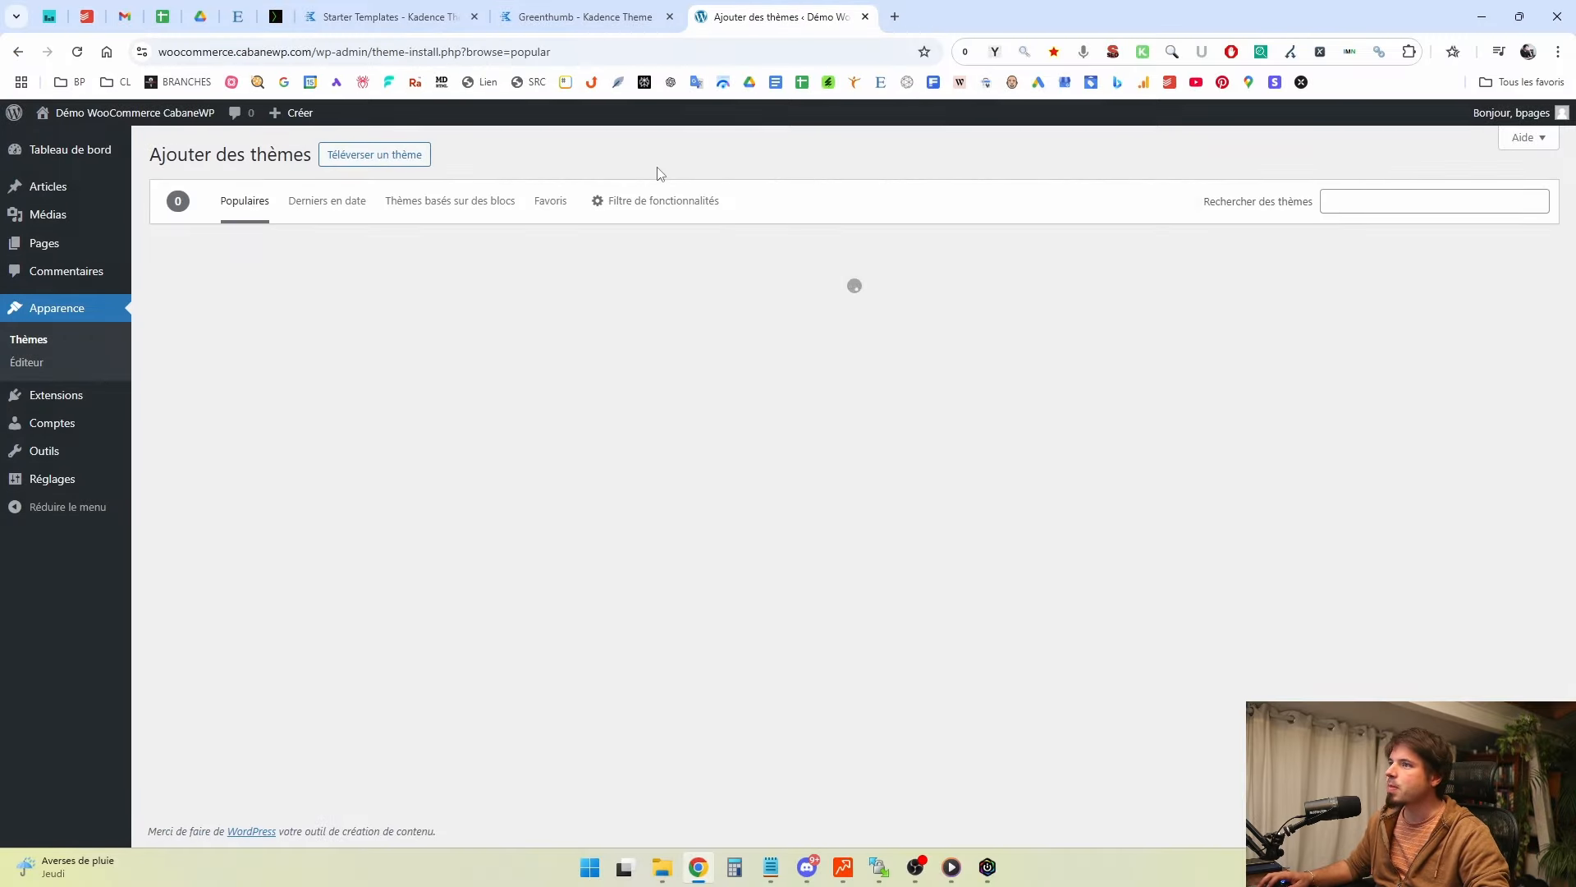
left_click(1376, 204)
type("Kafence")
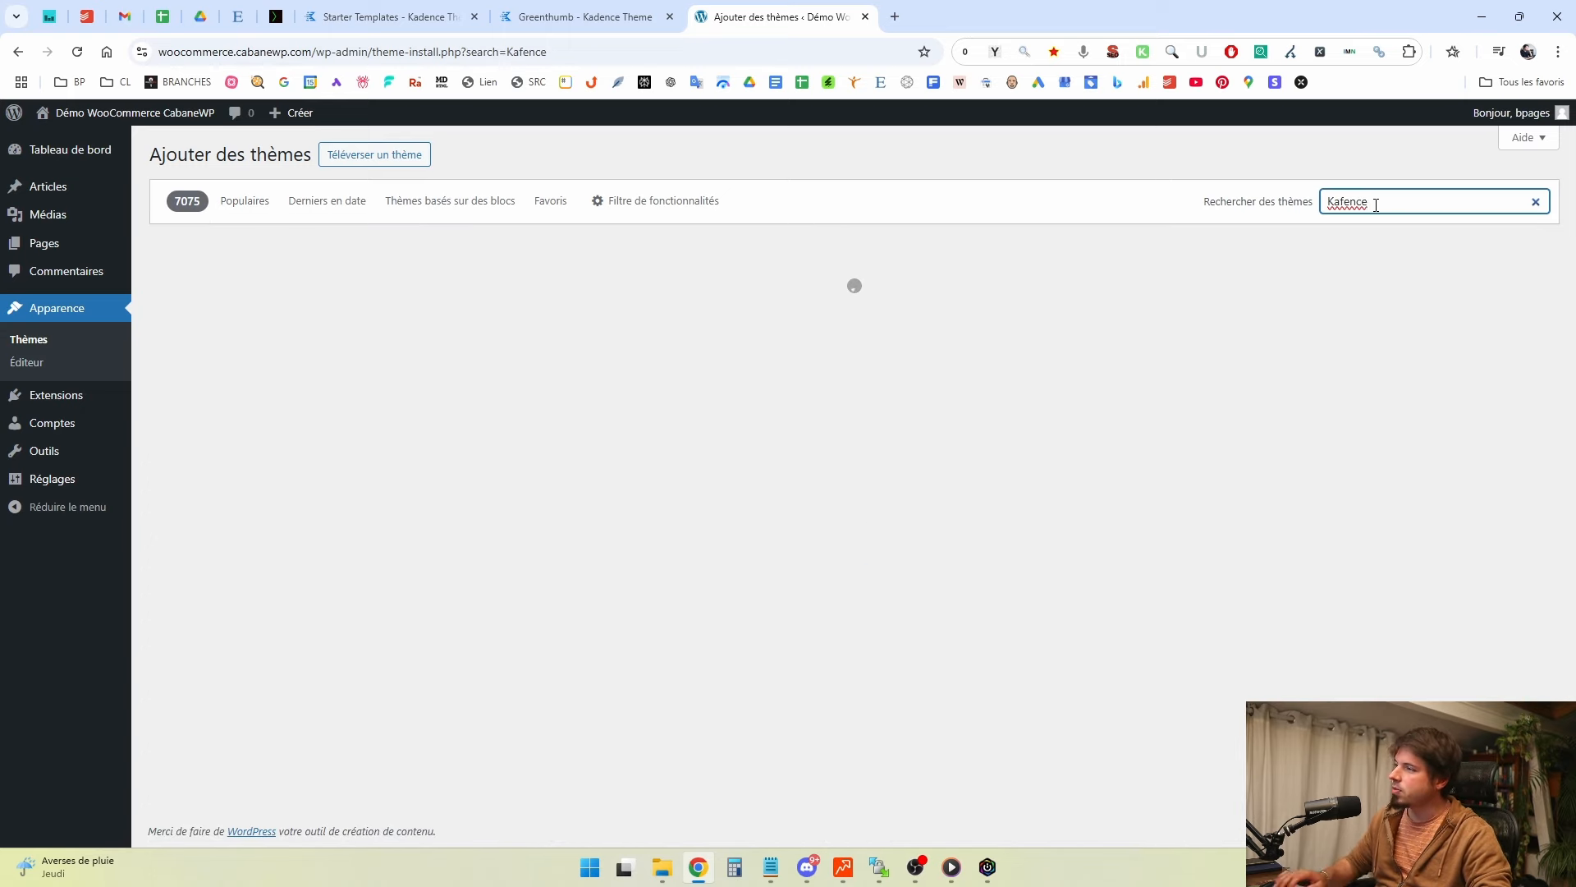
key("ctrl+a")
type("Kaden")
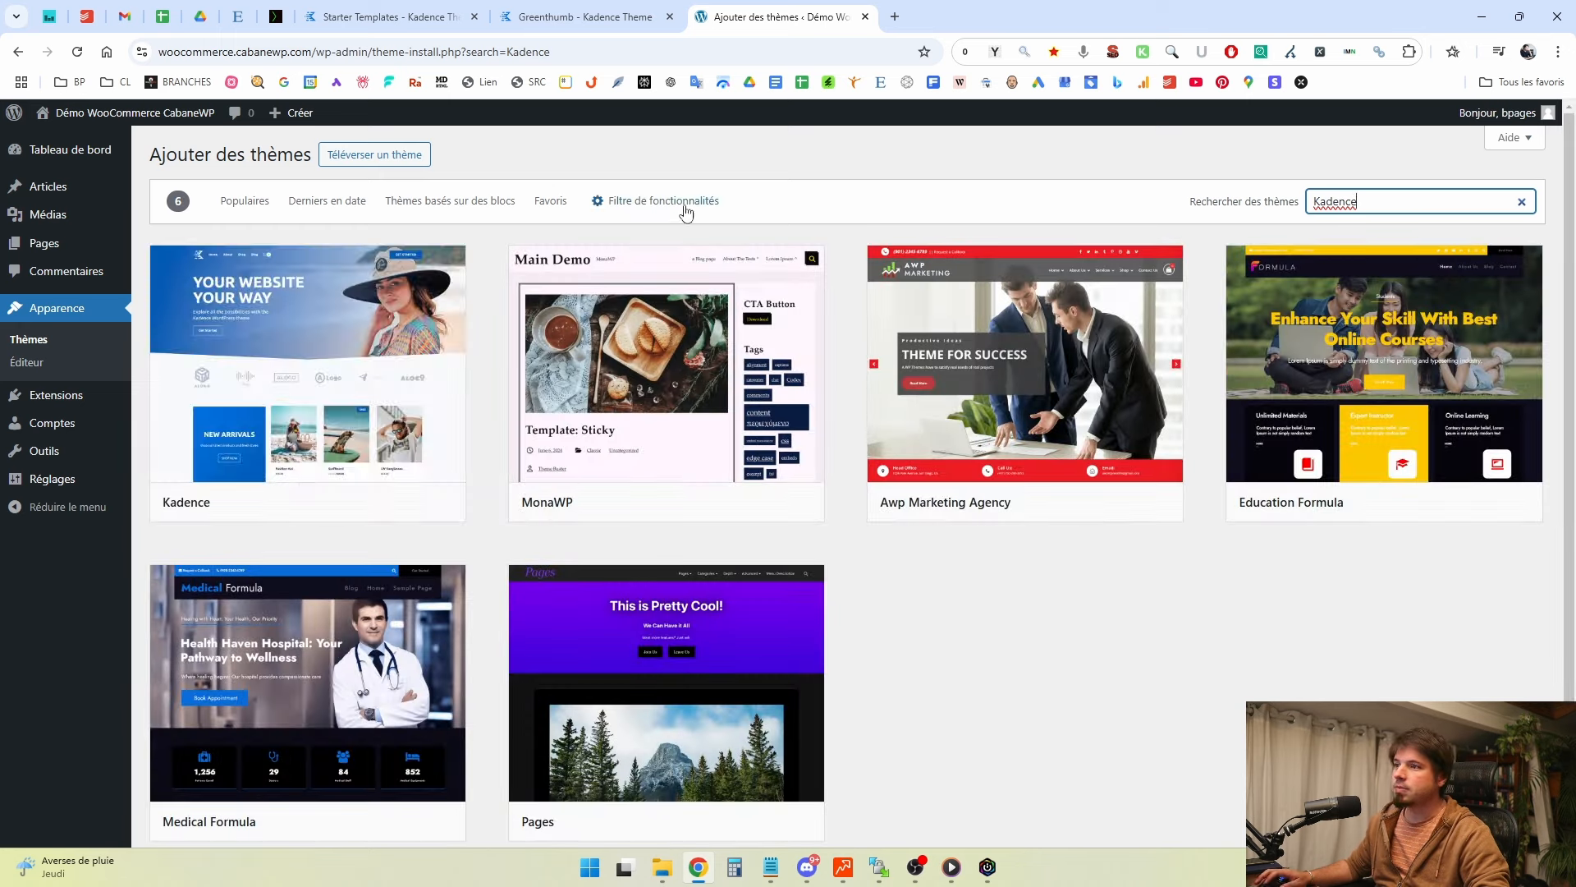
left_click(291, 504)
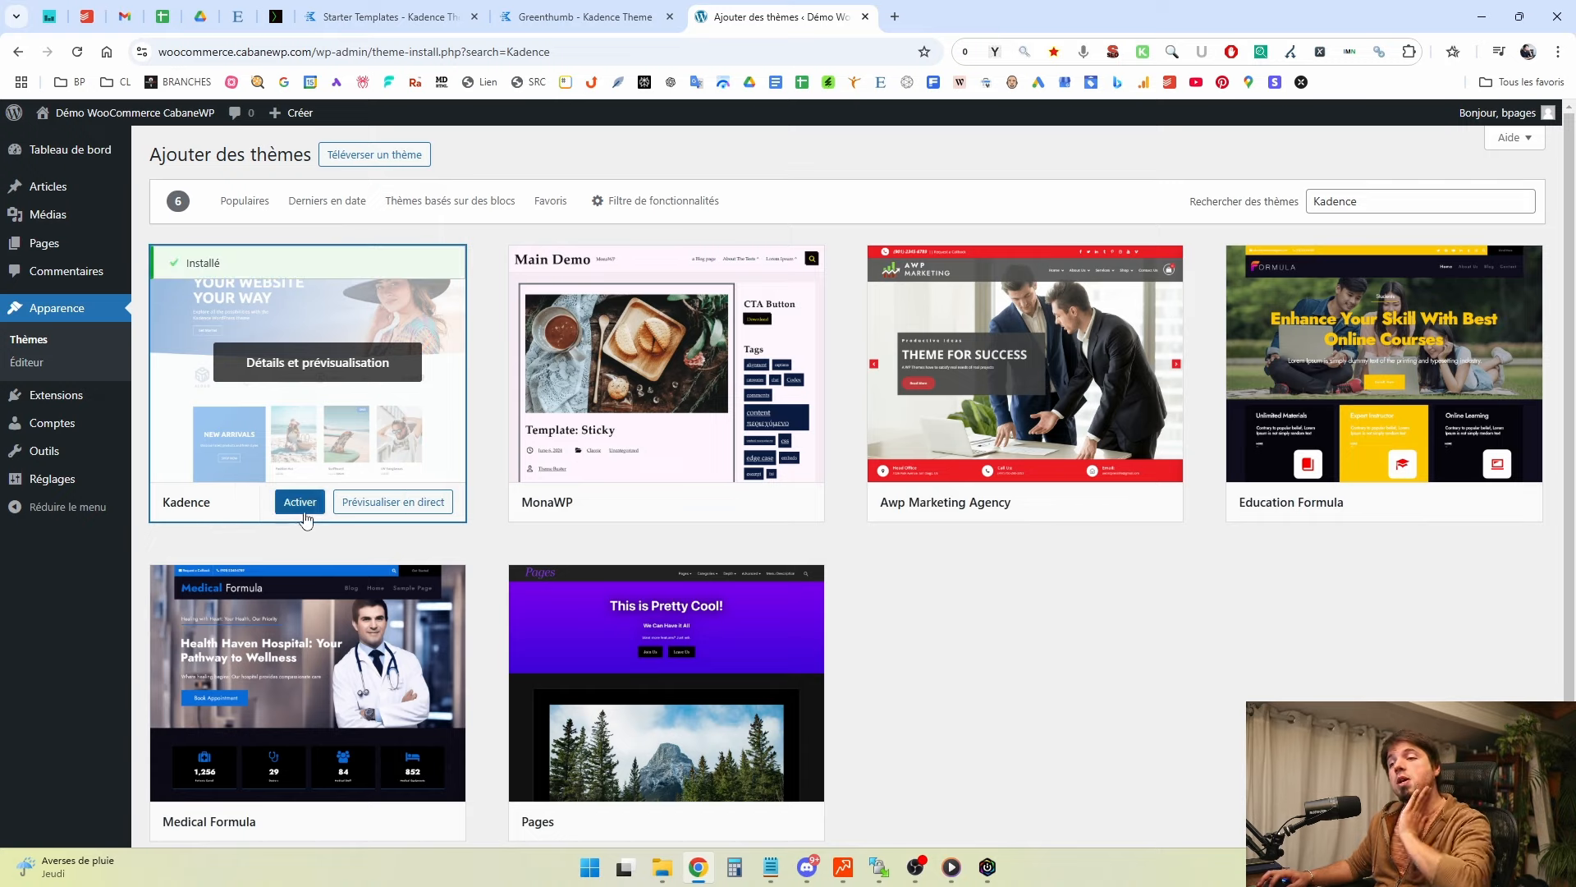
left_click(302, 507)
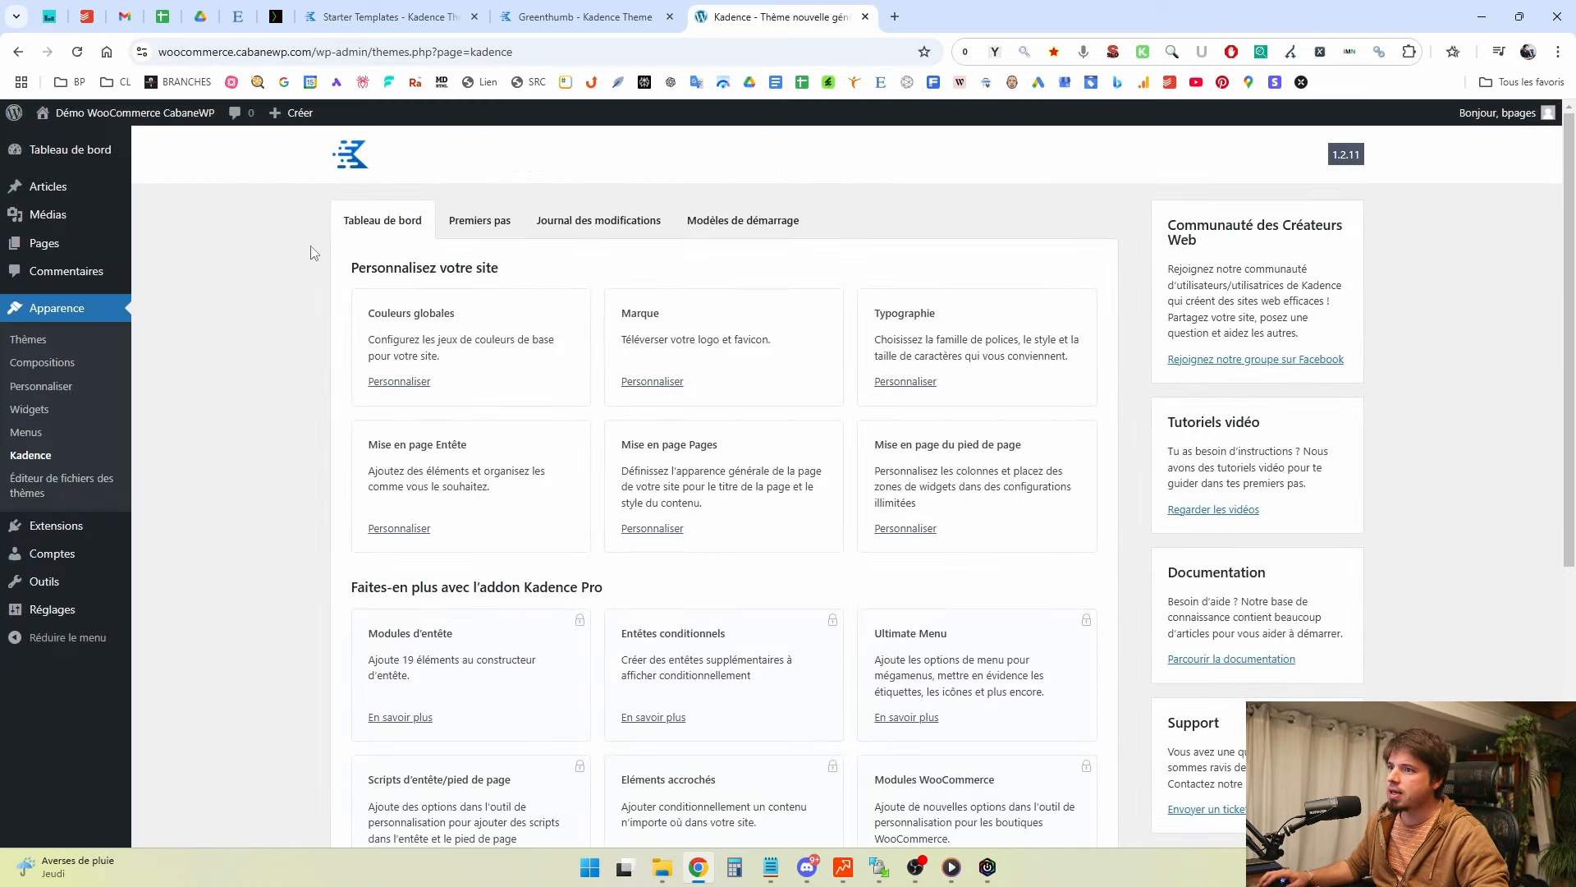
Set up Kadence's starter templates from the theme's settings page and choose the Classic Starter Templates.
scroll(263, 320, "down", 3)
scroll(274, 345, "up", 3)
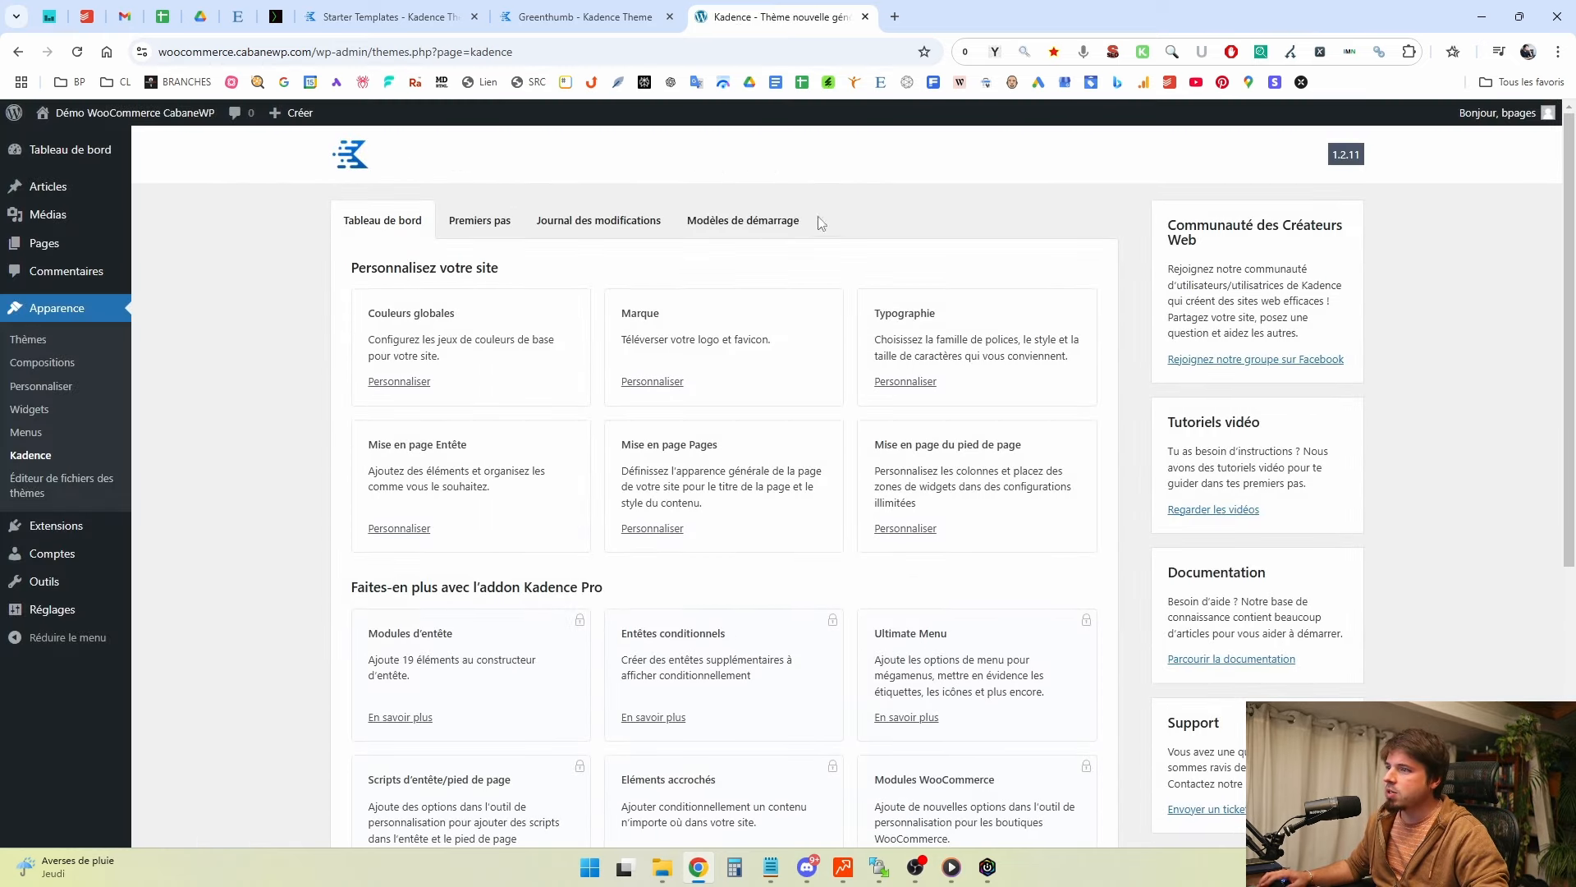
left_click(753, 223)
left_click(671, 617)
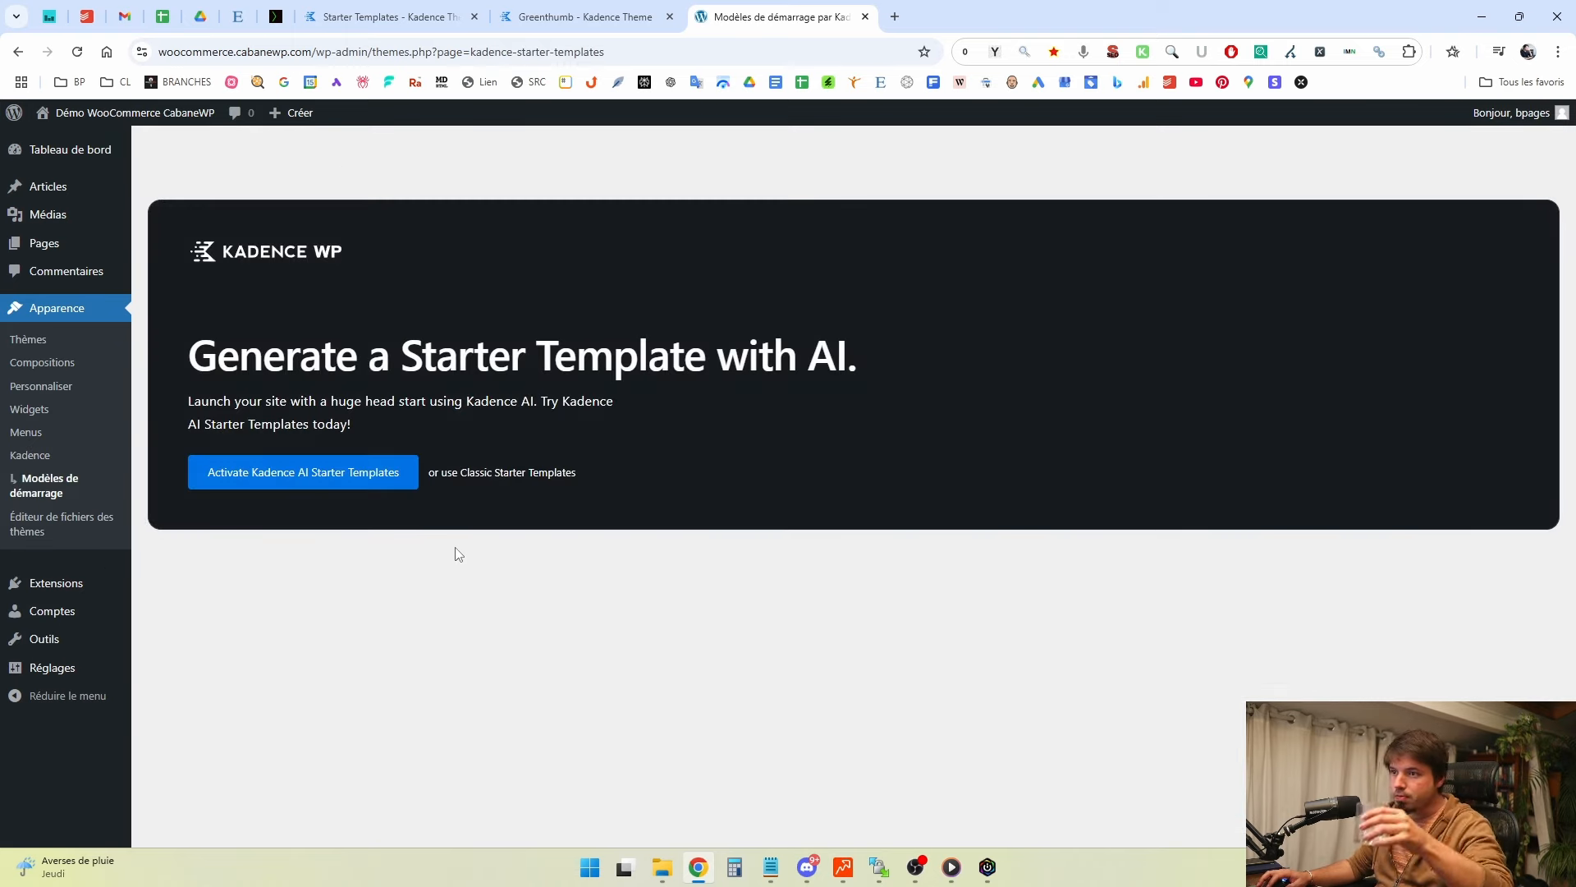
left_click(519, 472)
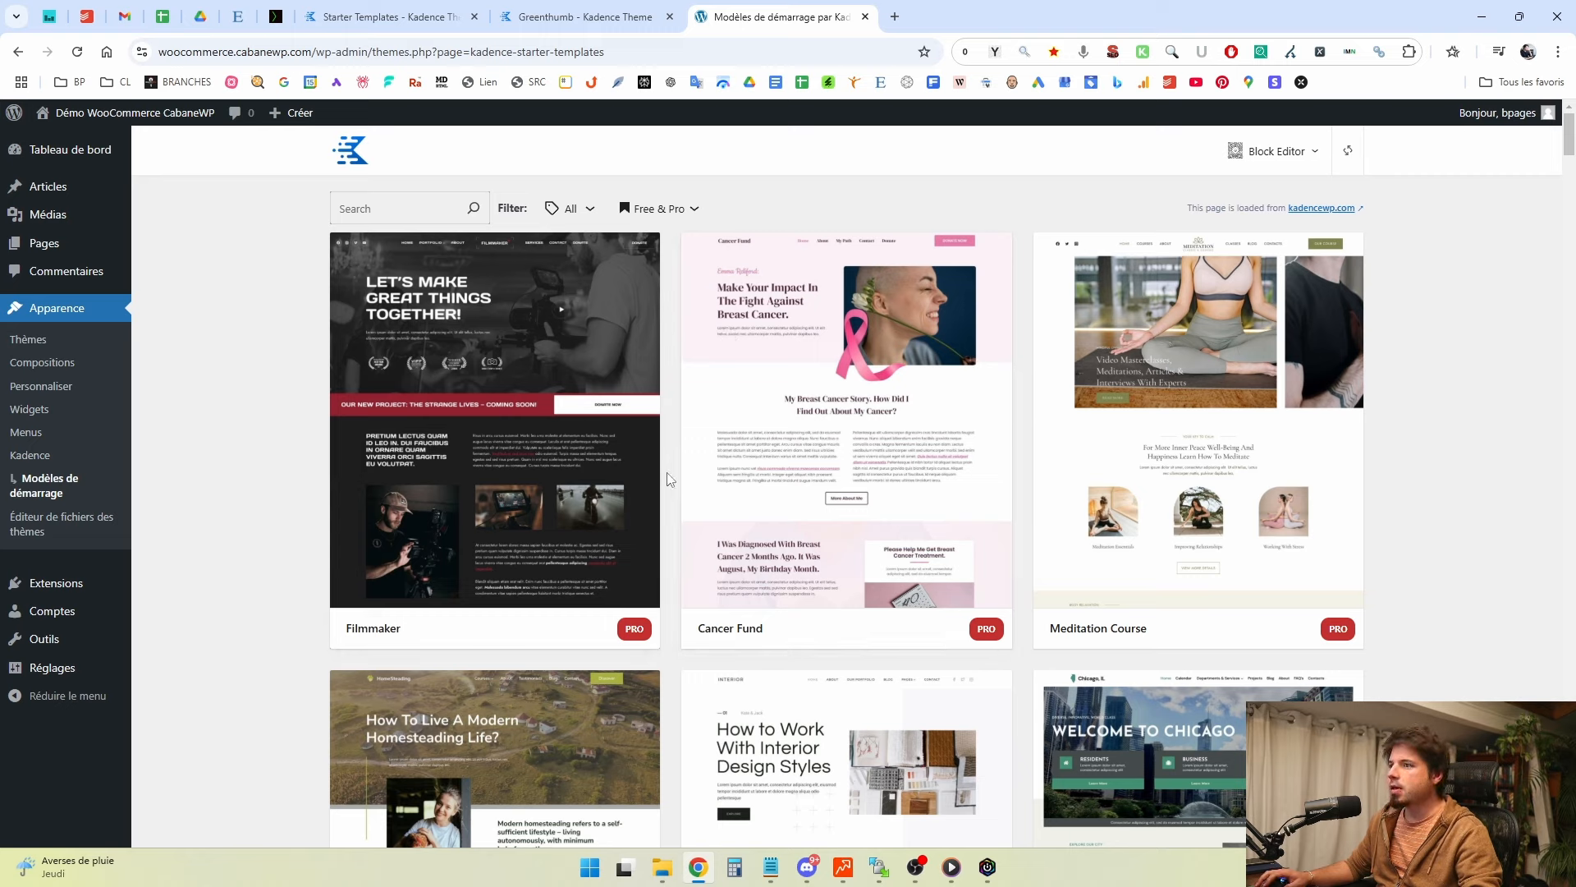
Look through the starter template library and filter it to Free Only.
scroll(669, 479, "down", 5)
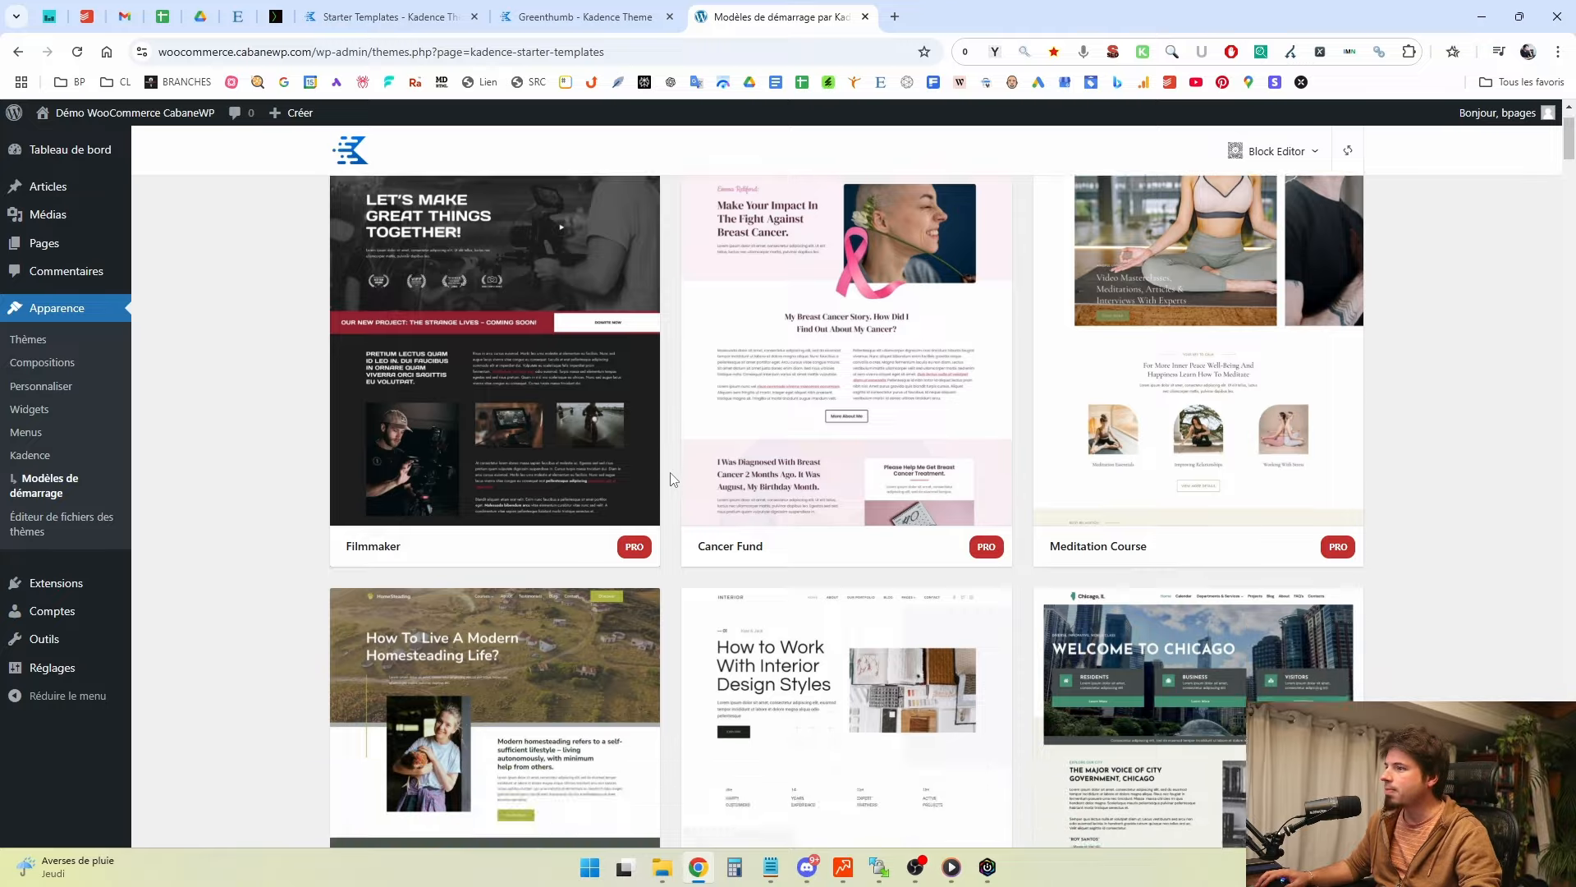
scroll(671, 479, "down", 10)
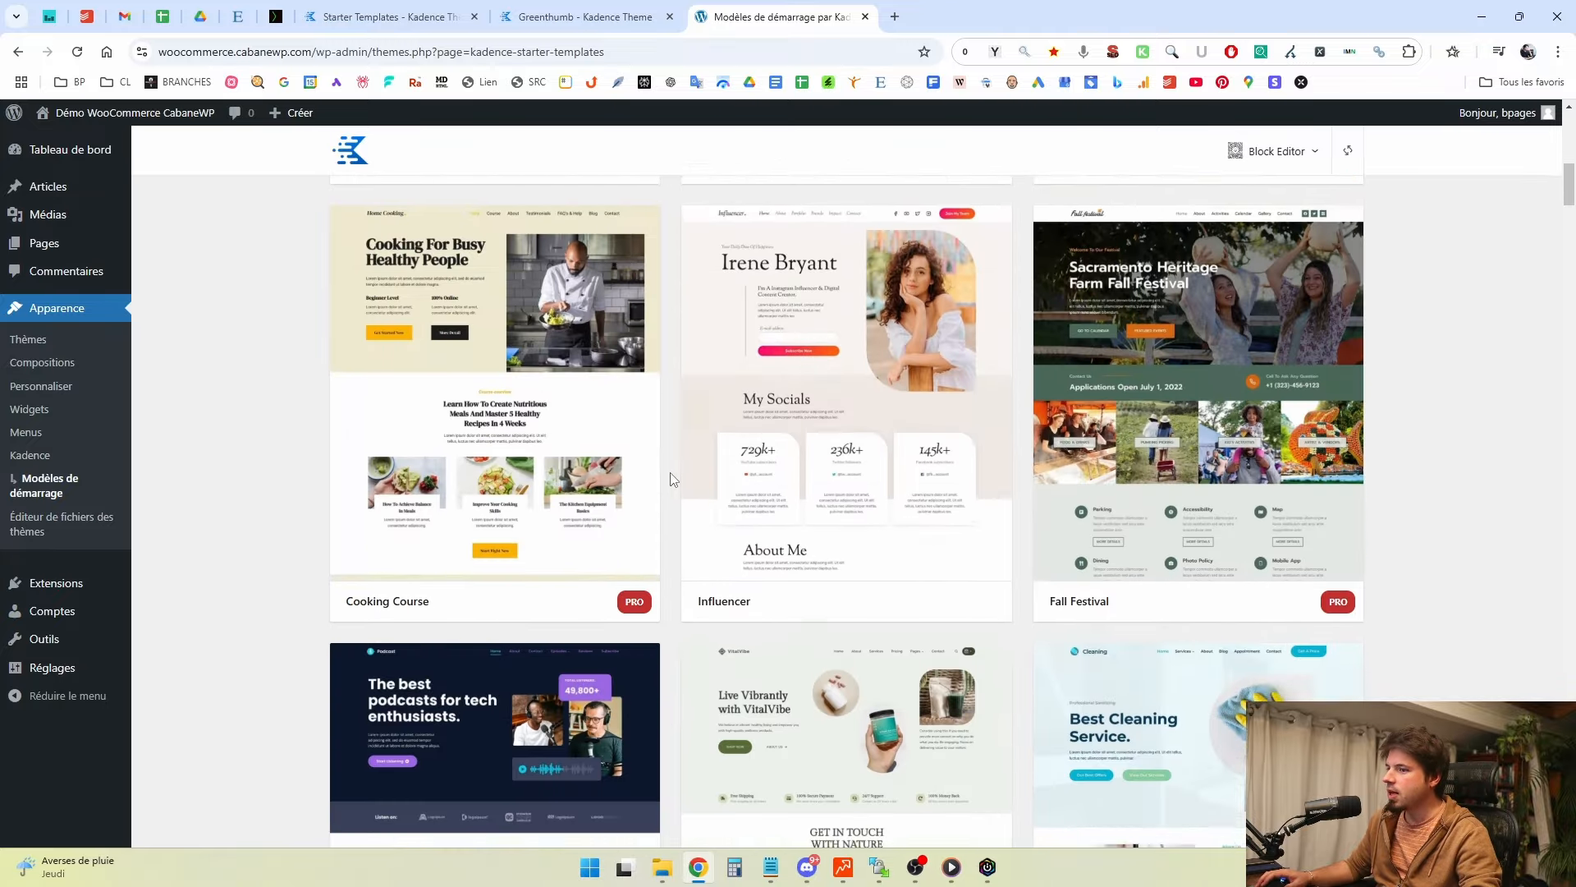
scroll(671, 479, "up", 2)
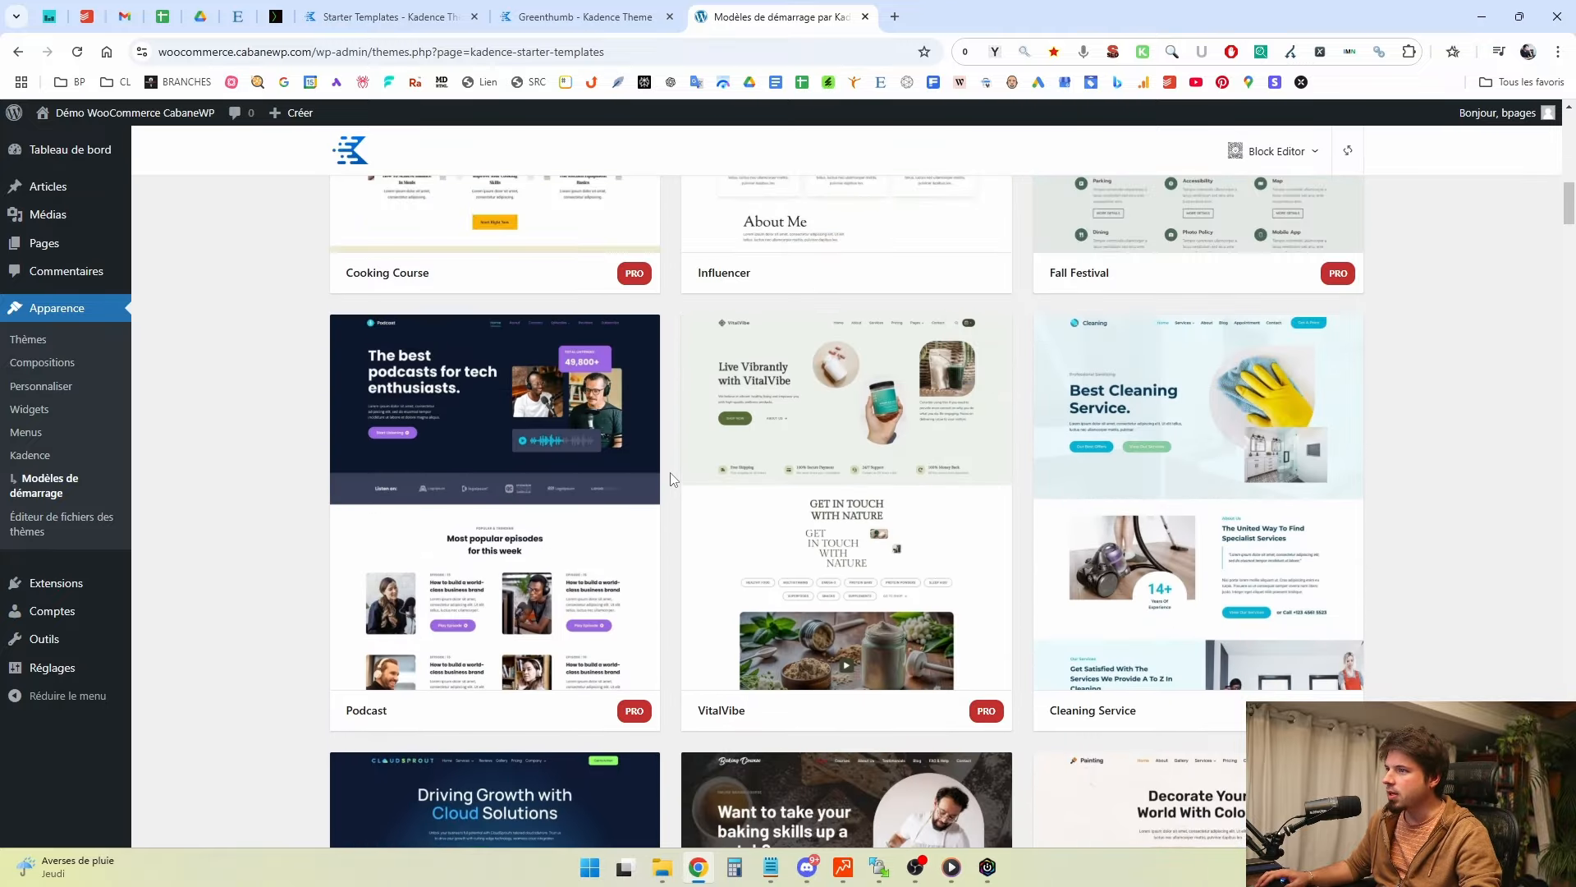
scroll(671, 478, "up", 12)
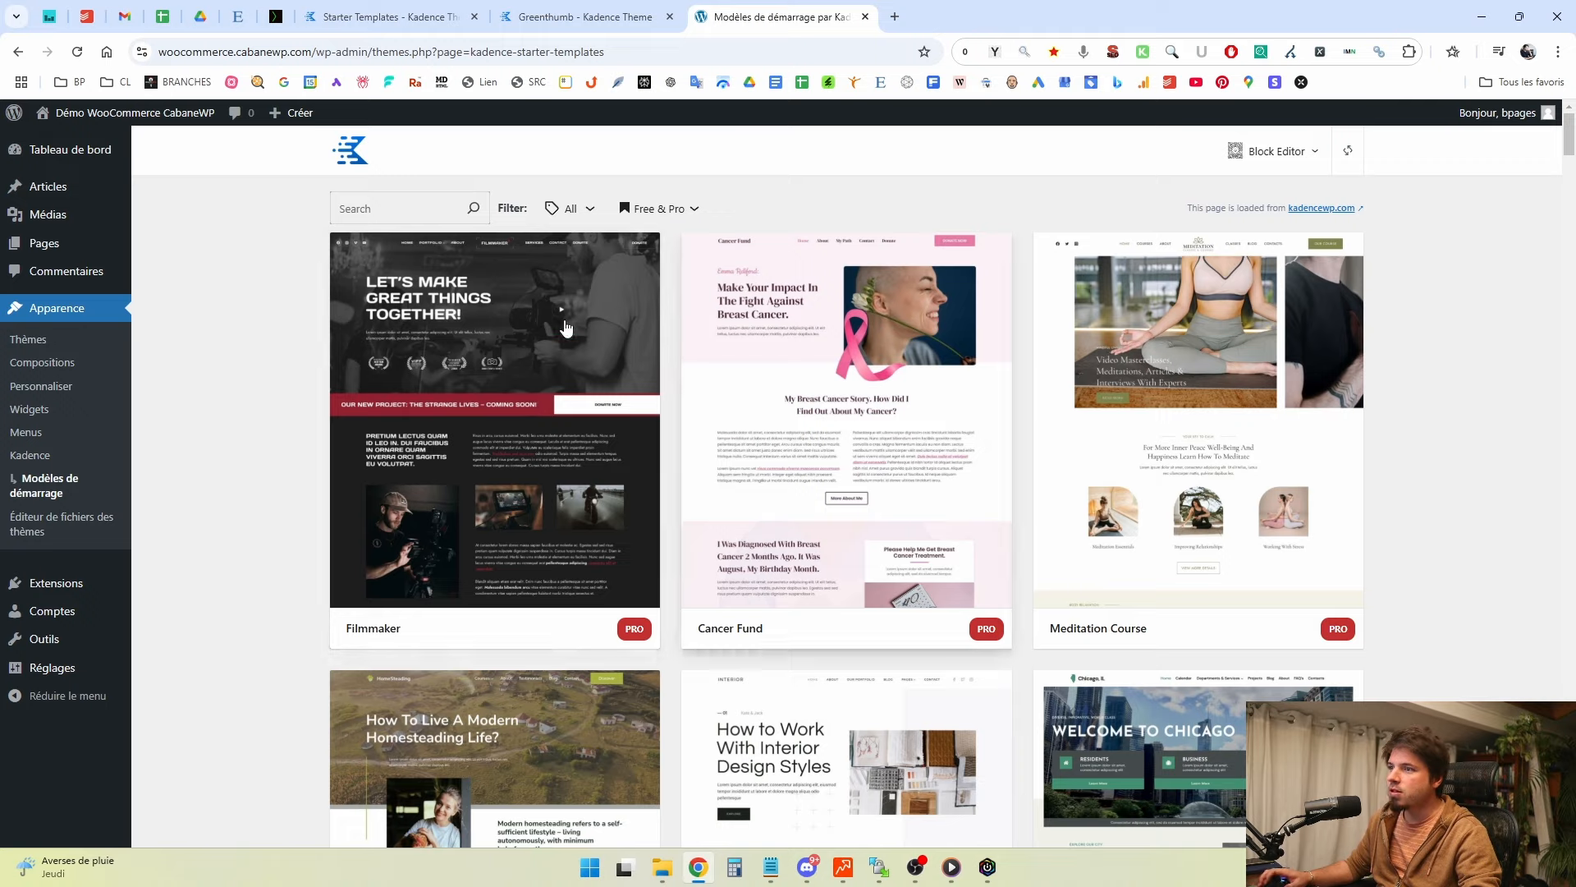
left_click(661, 208)
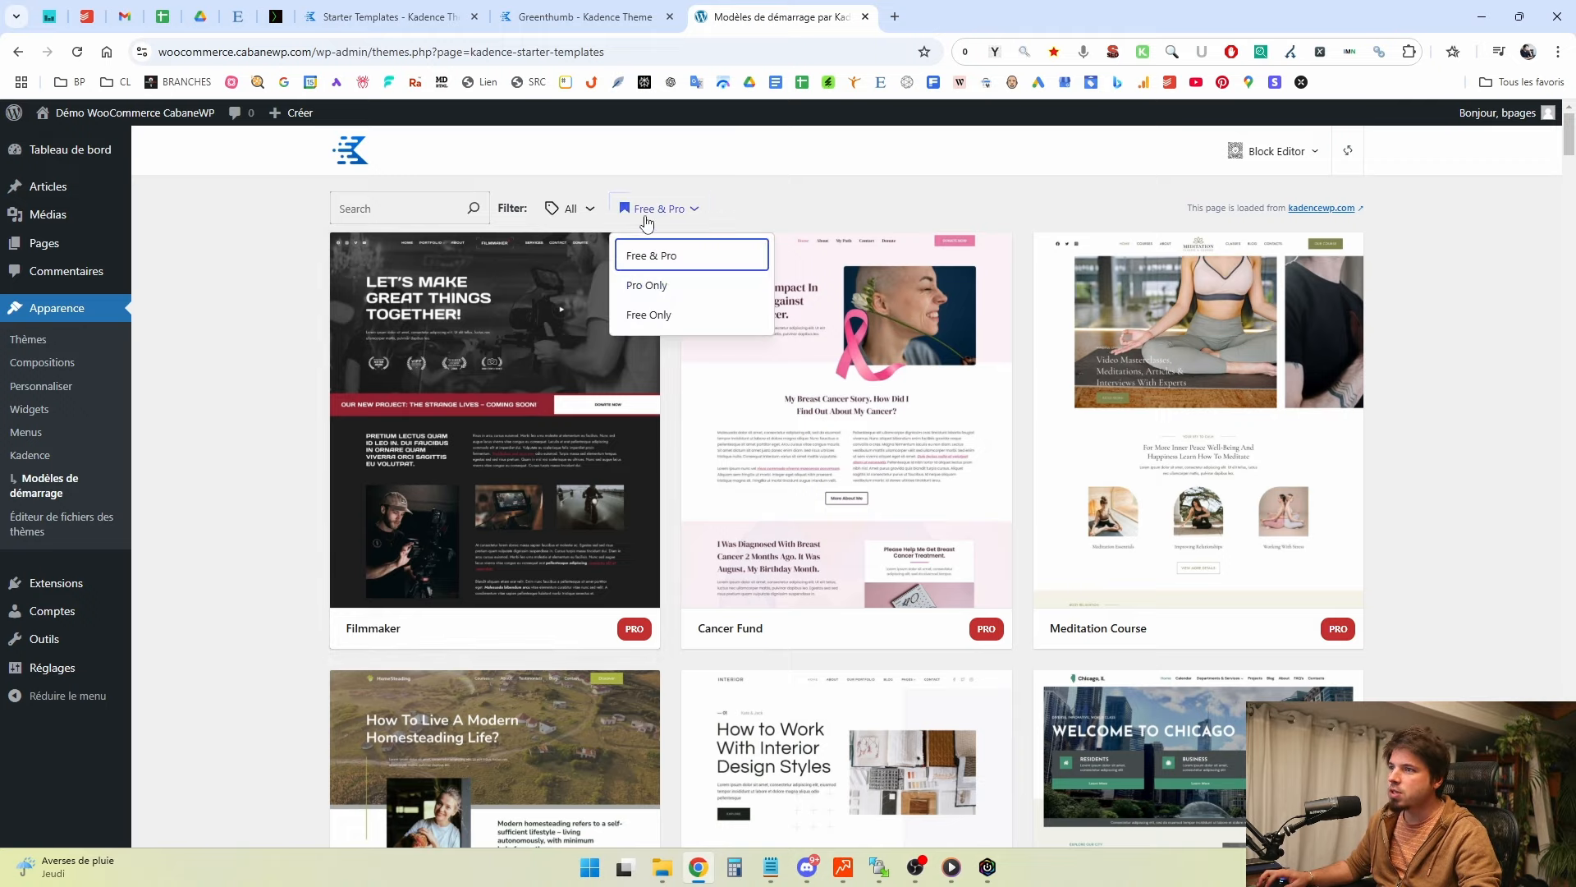
left_click(649, 314)
left_click(275, 336)
Select the Greenthumb starter template and examine its homepage preview in the Style stage.
scroll(275, 336, "down", 6)
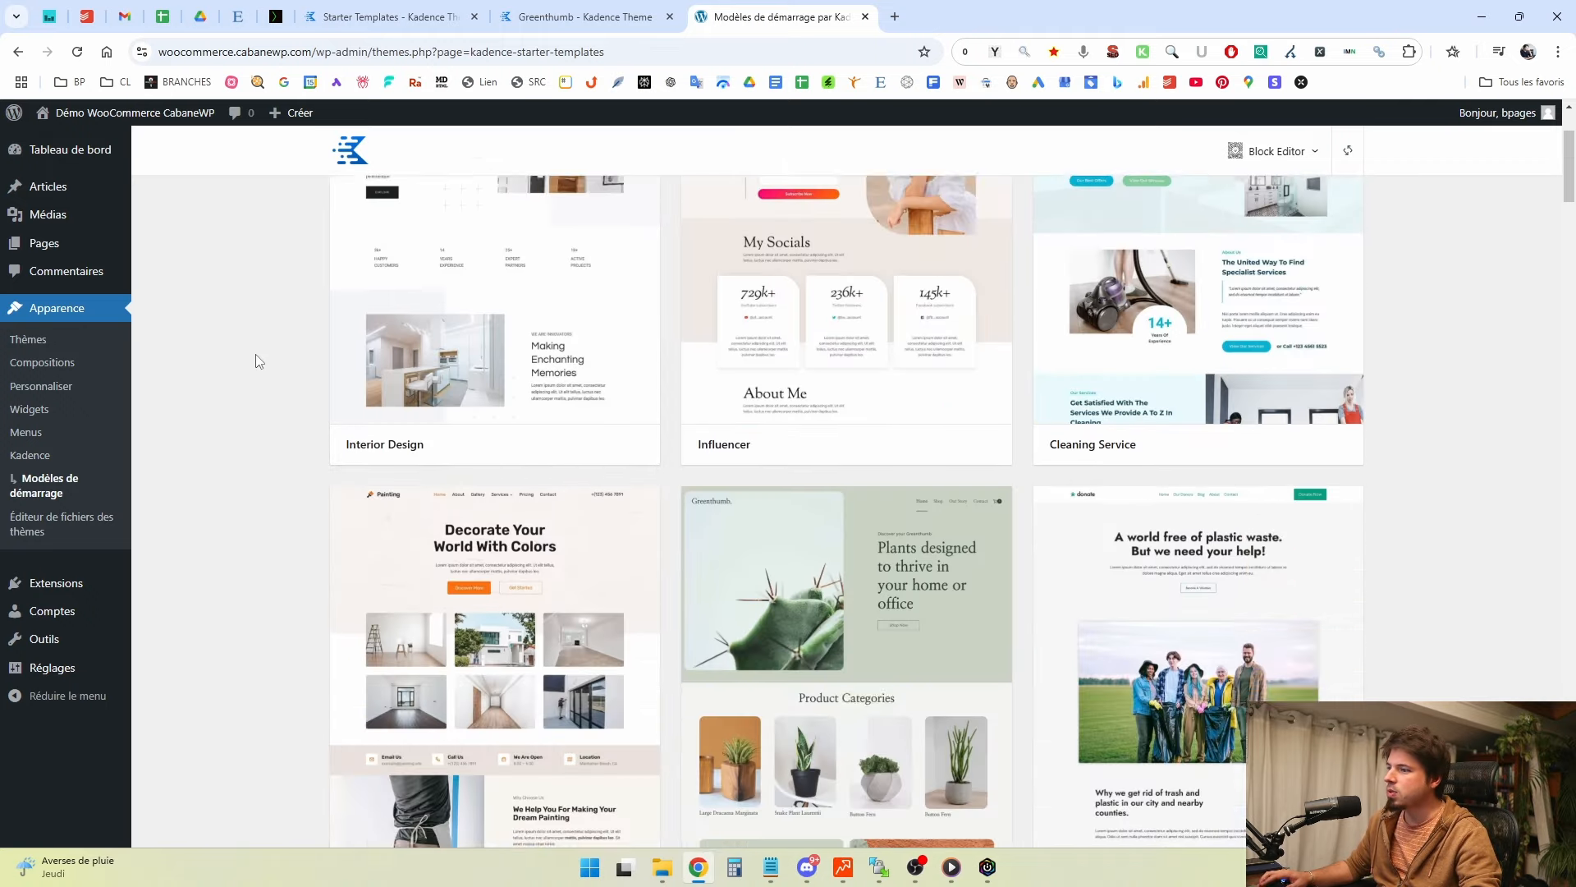
left_click(855, 345)
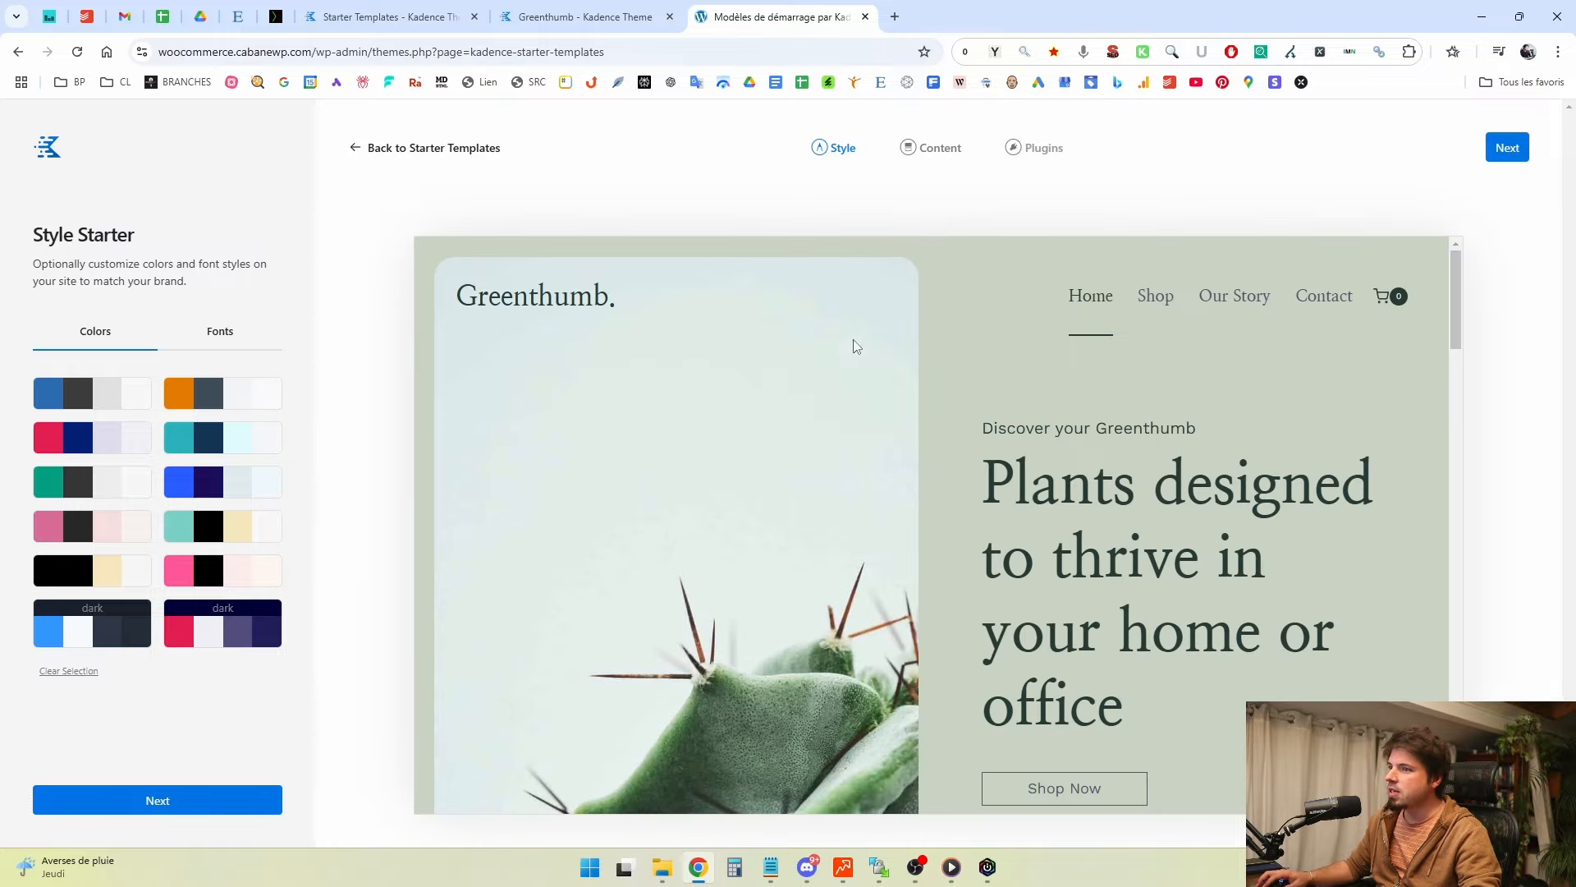
left_click_drag(1460, 285, 1481, 225)
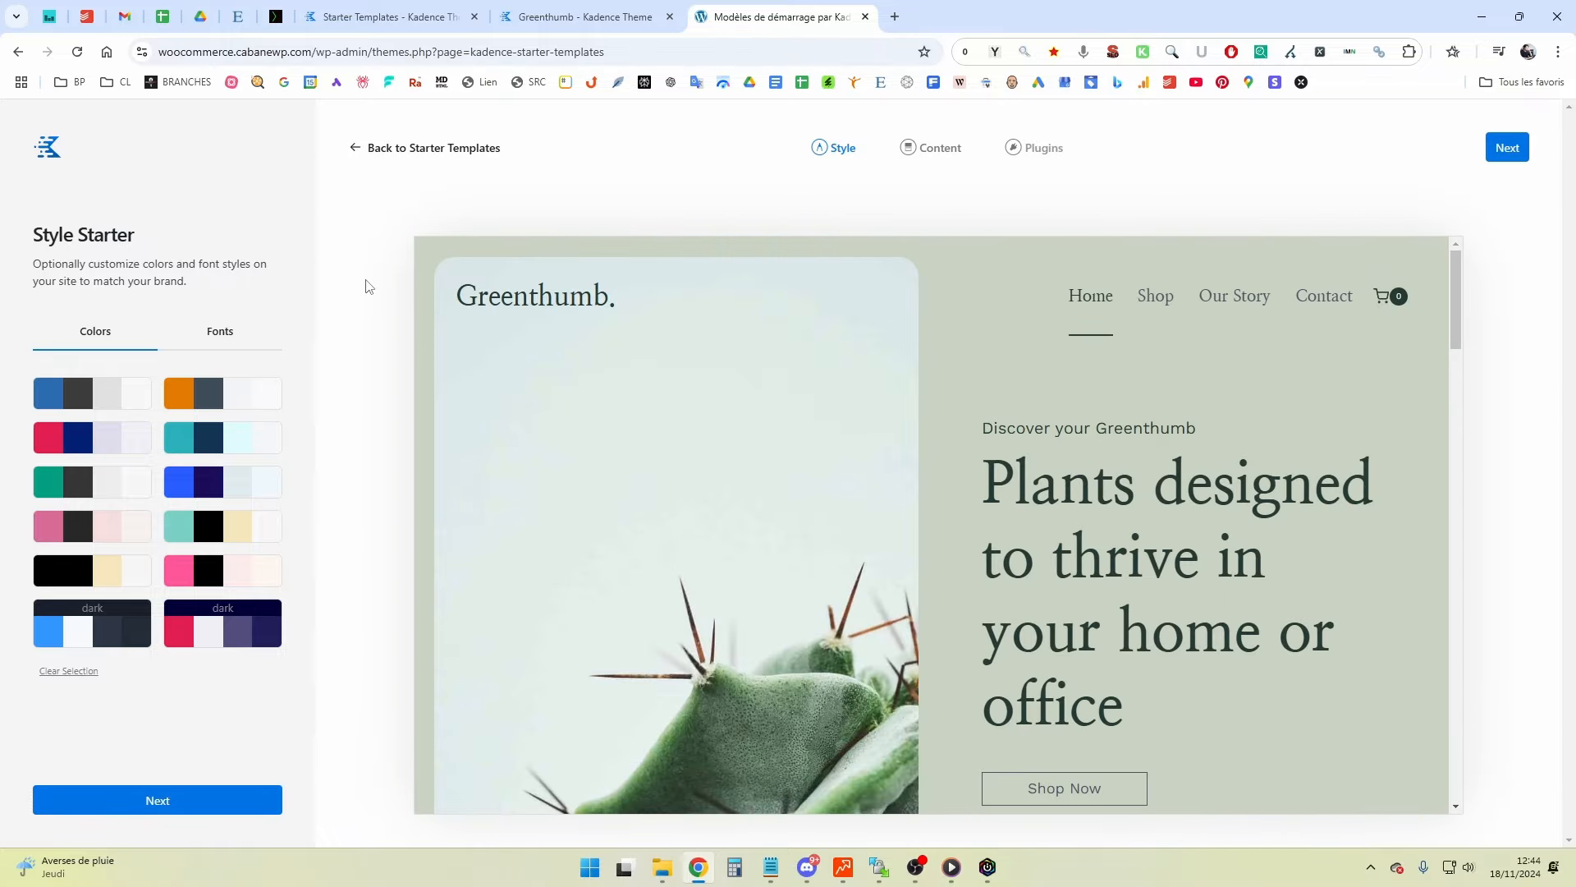
scroll(1430, 341, "down", 2)
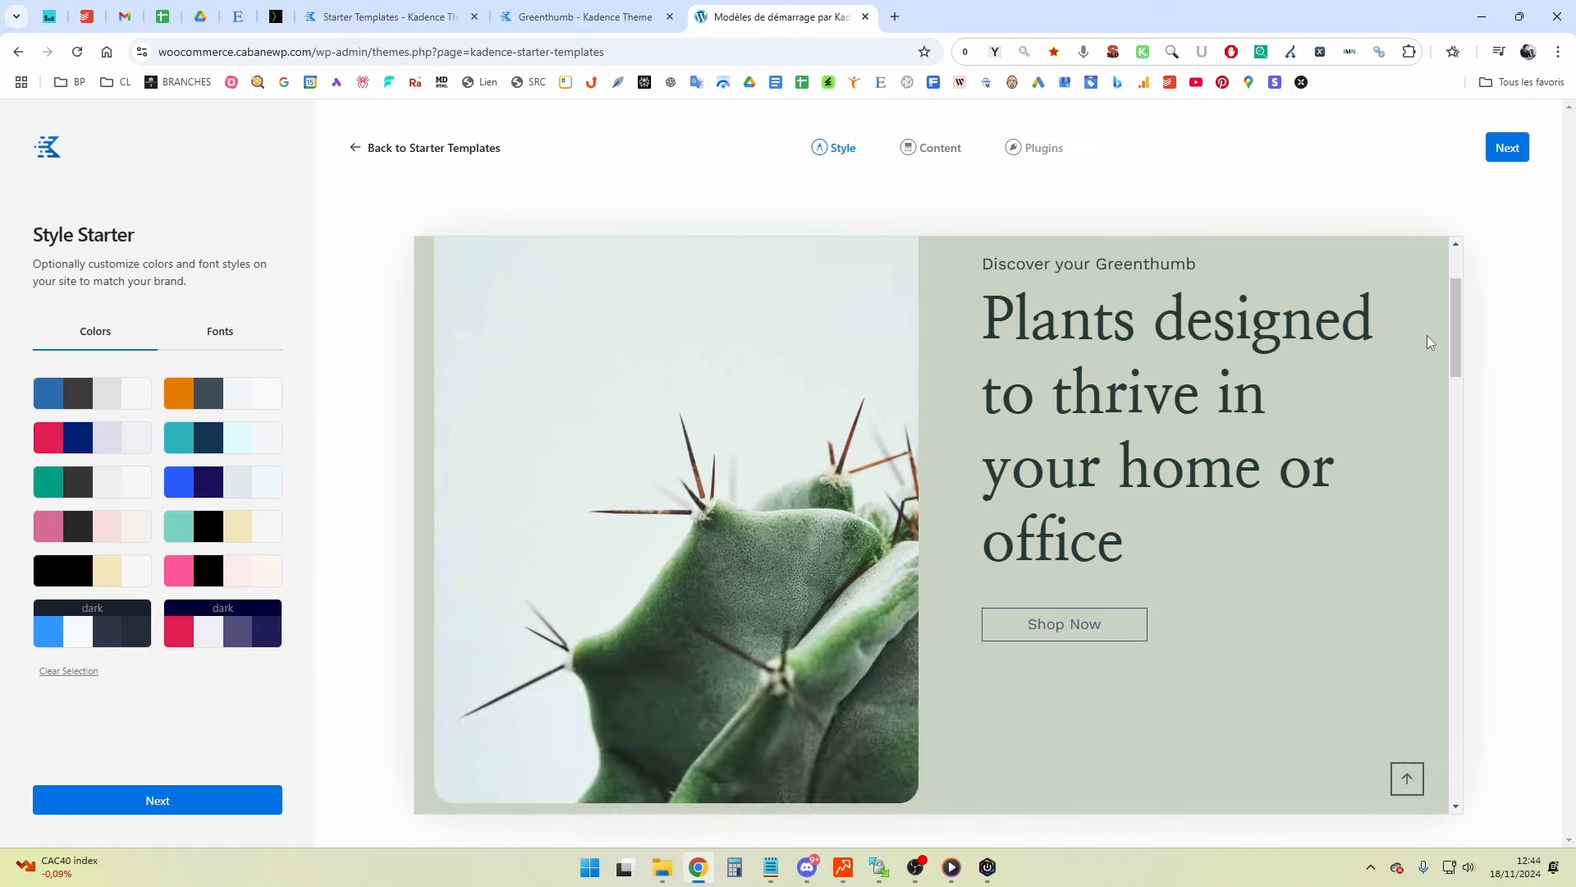
scroll(1430, 340, "up", 2)
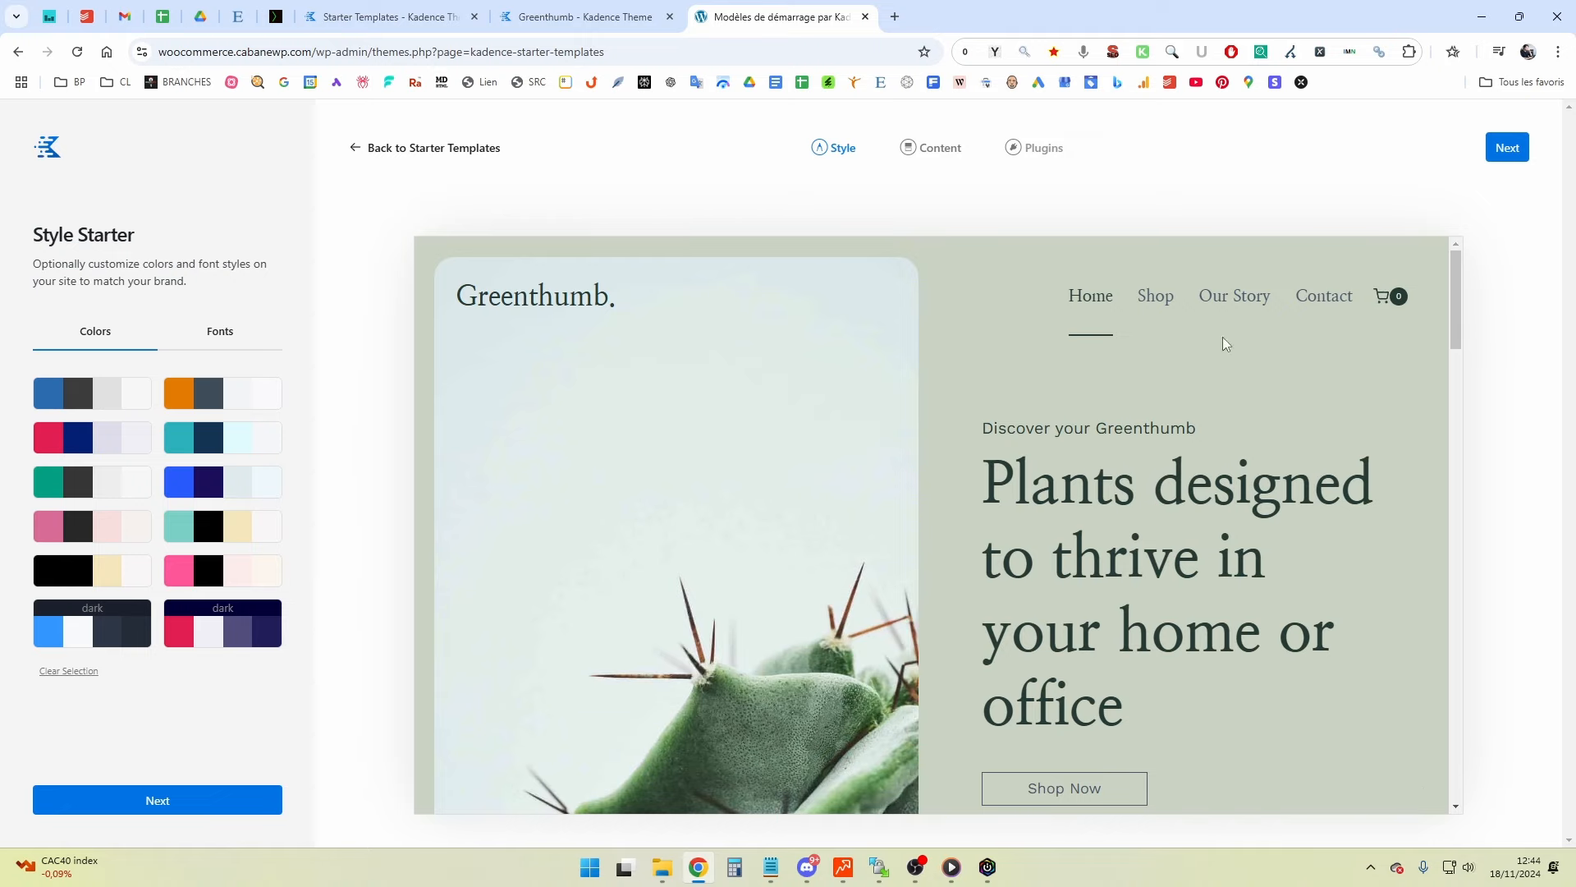
Try several font pairs in the Greenthumb preview, including Work Sans & Work Sans, Antic Didone & Raleway and Josefin Sans & Lato.
left_click(209, 329)
scroll(1184, 503, "down", 3)
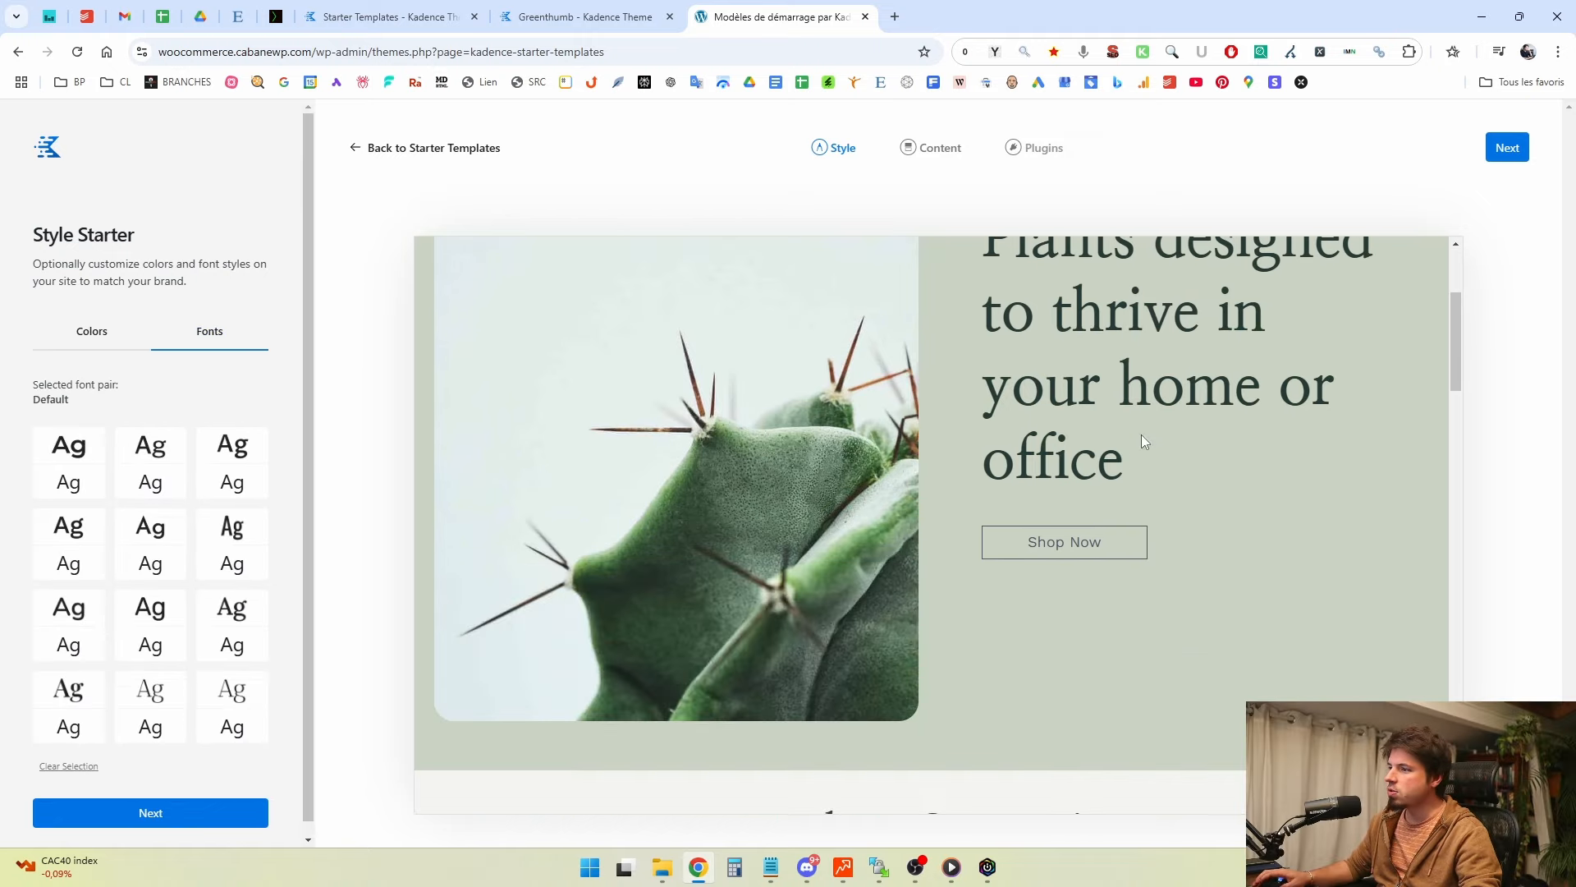
scroll(1144, 440, "up", 3)
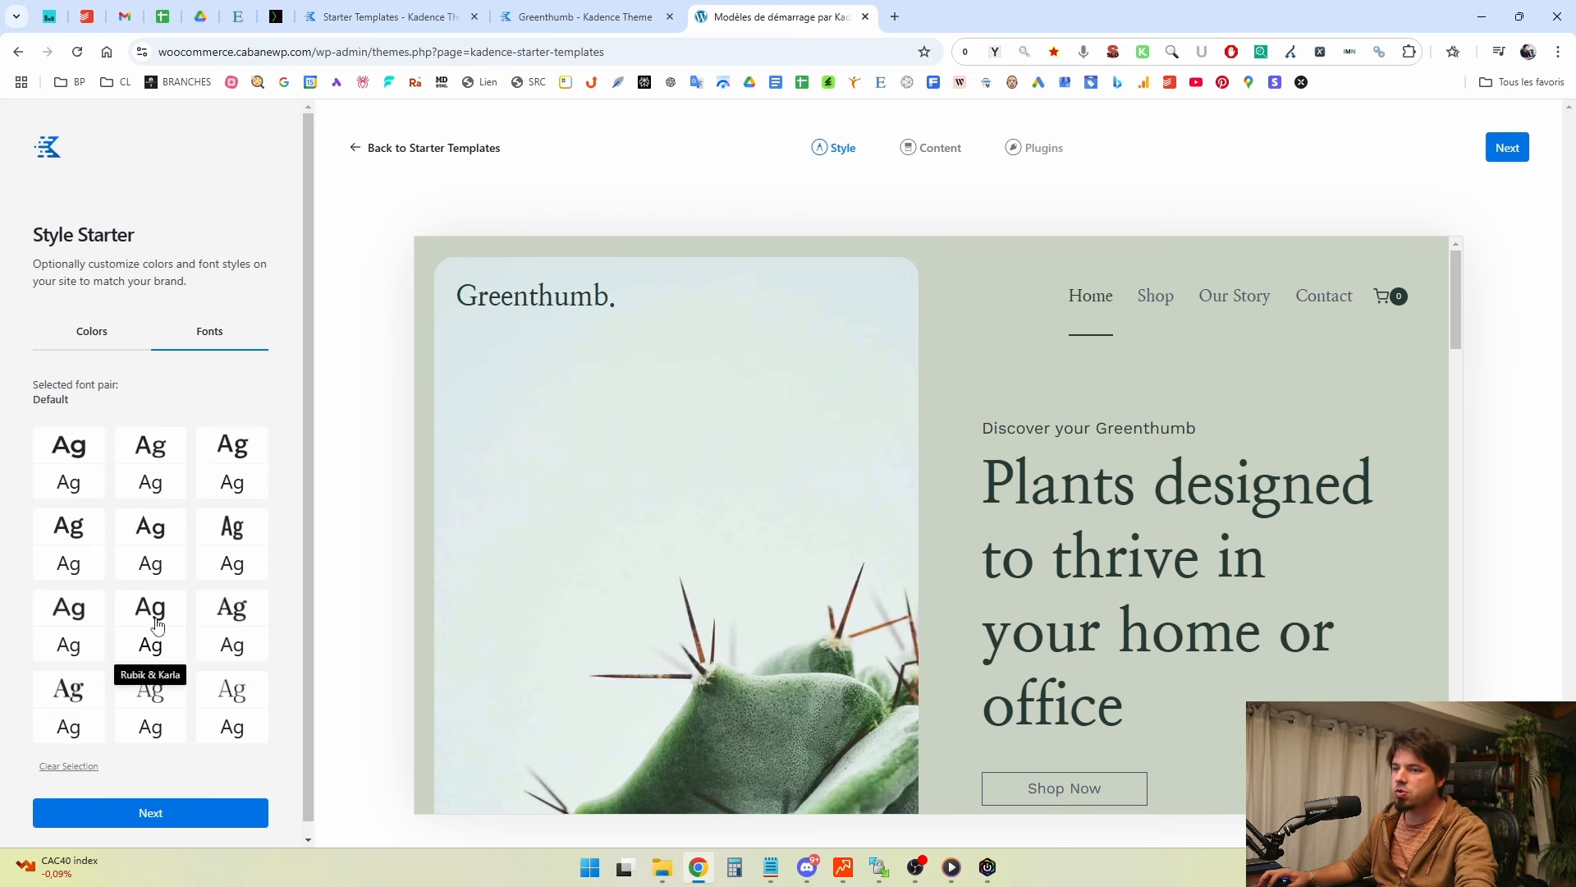
left_click(64, 627)
left_click(55, 545)
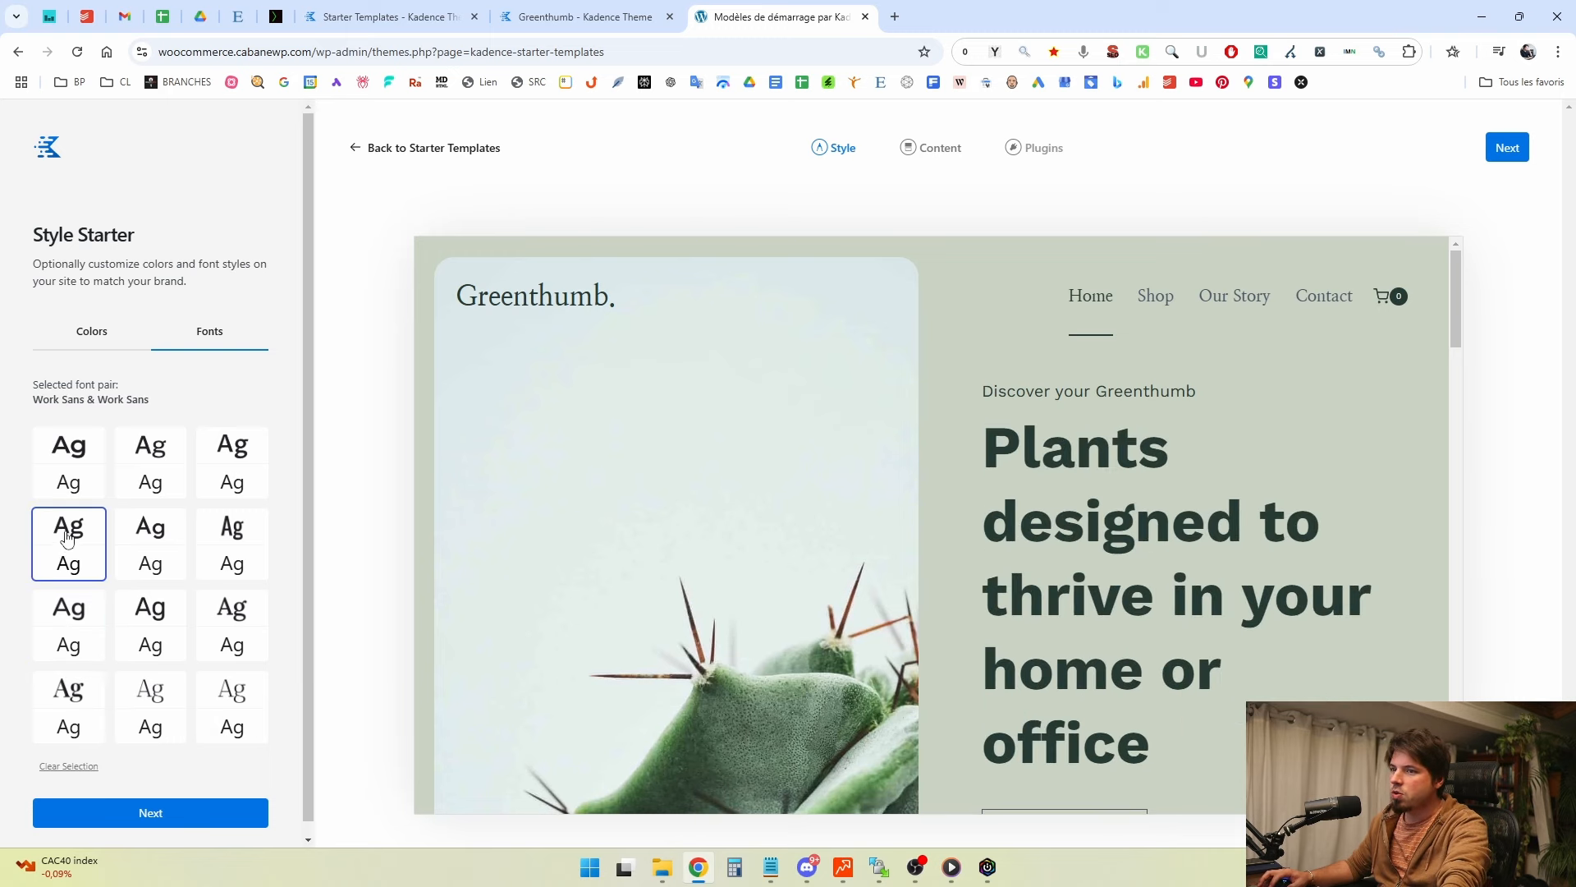
left_click(87, 470)
left_click(223, 470)
left_click(149, 479)
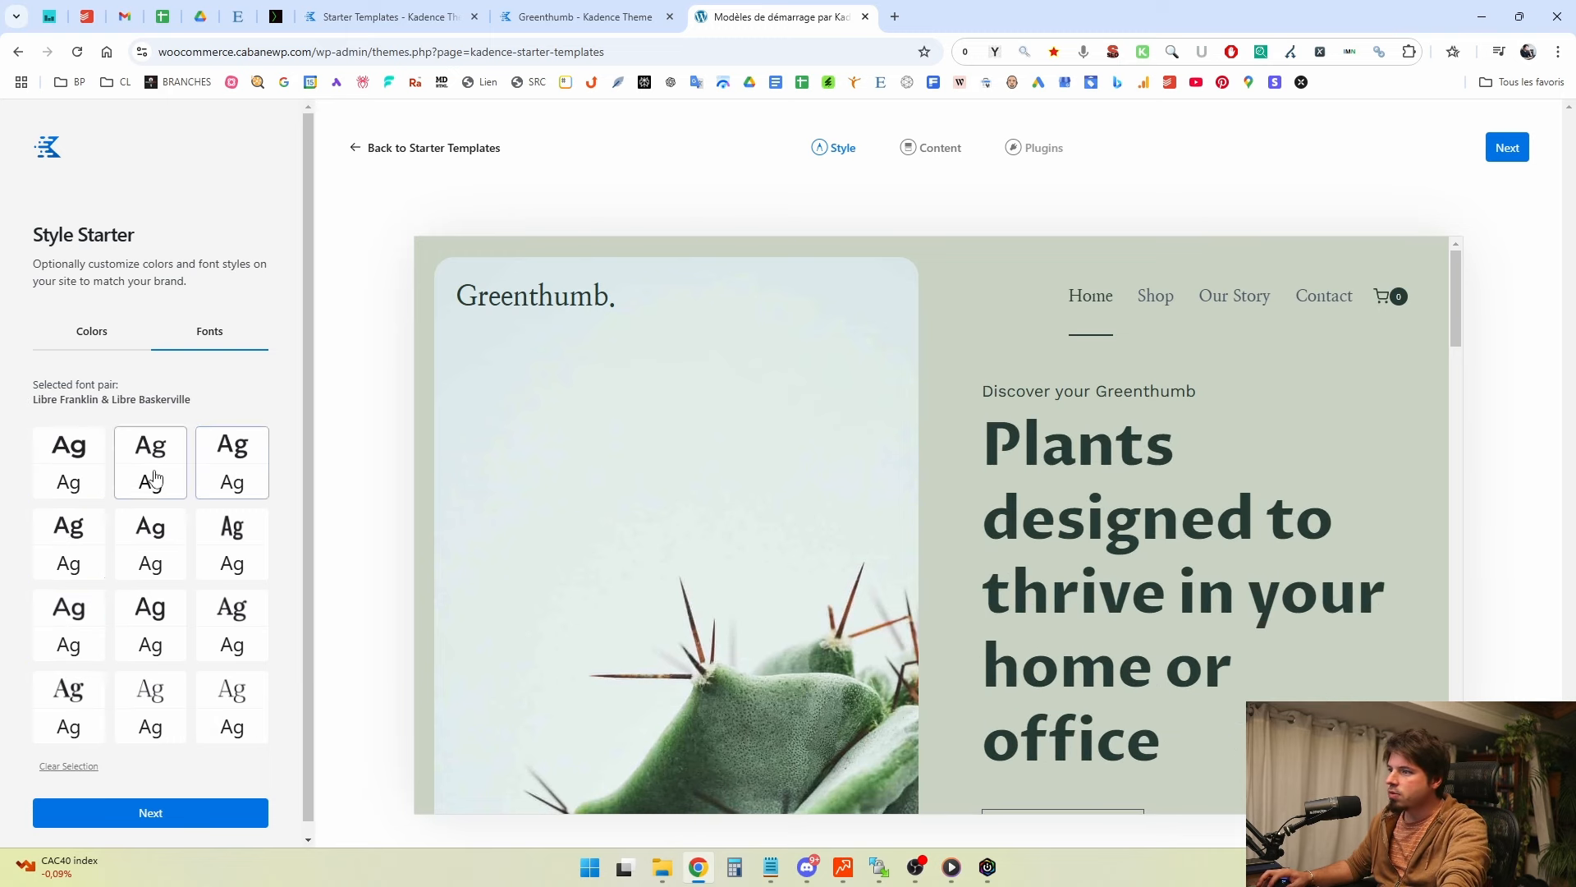
left_click(149, 544)
left_click(235, 560)
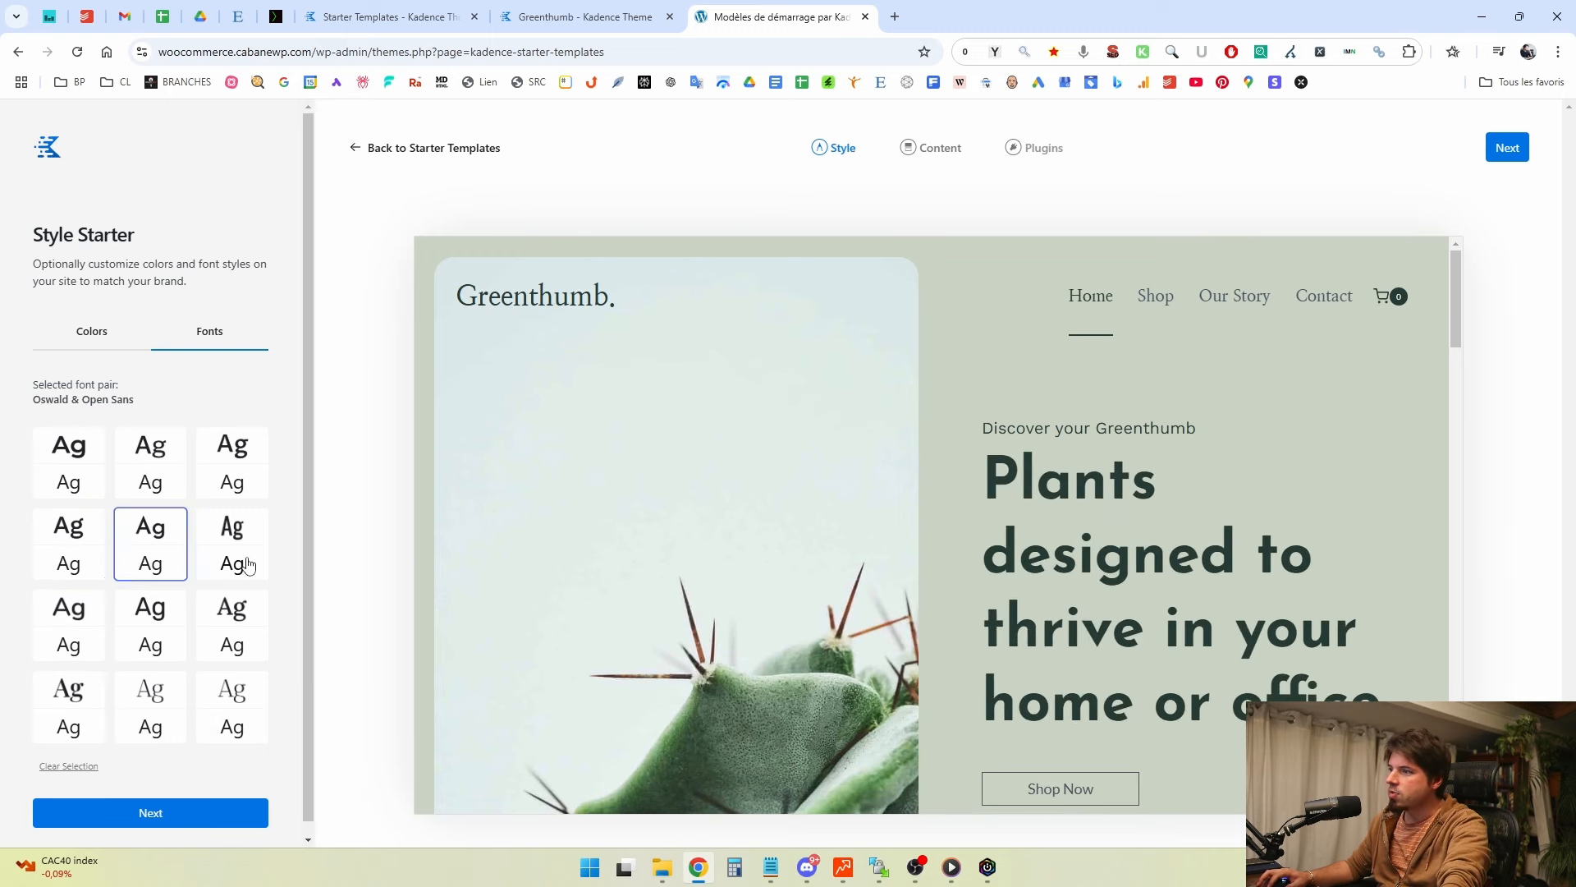
left_click(230, 644)
left_click(245, 708)
left_click(167, 726)
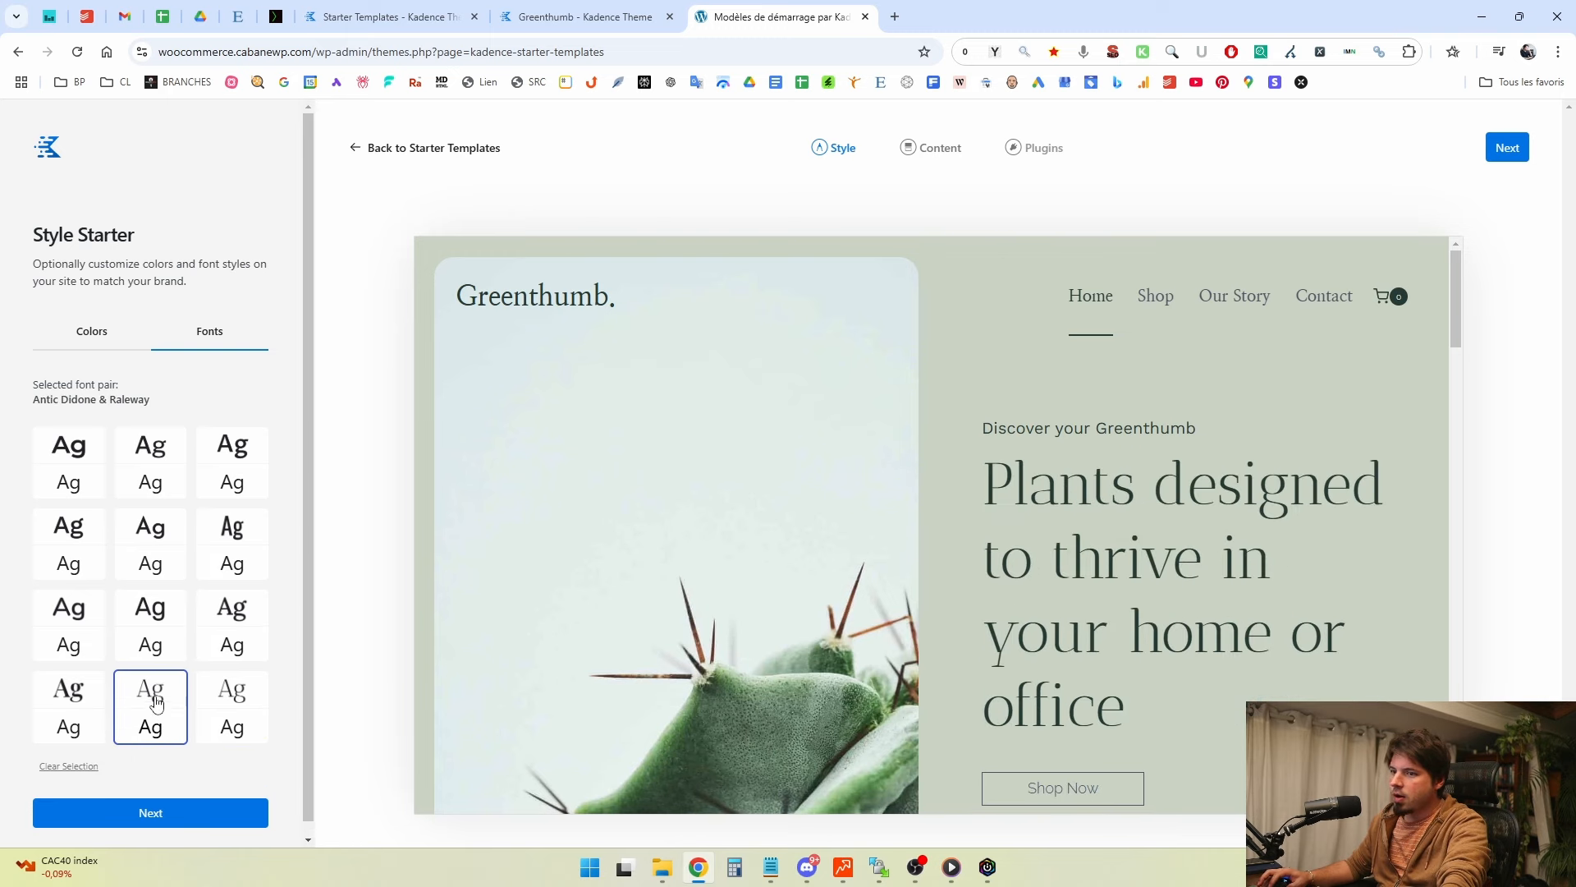
left_click(155, 637)
left_click(144, 559)
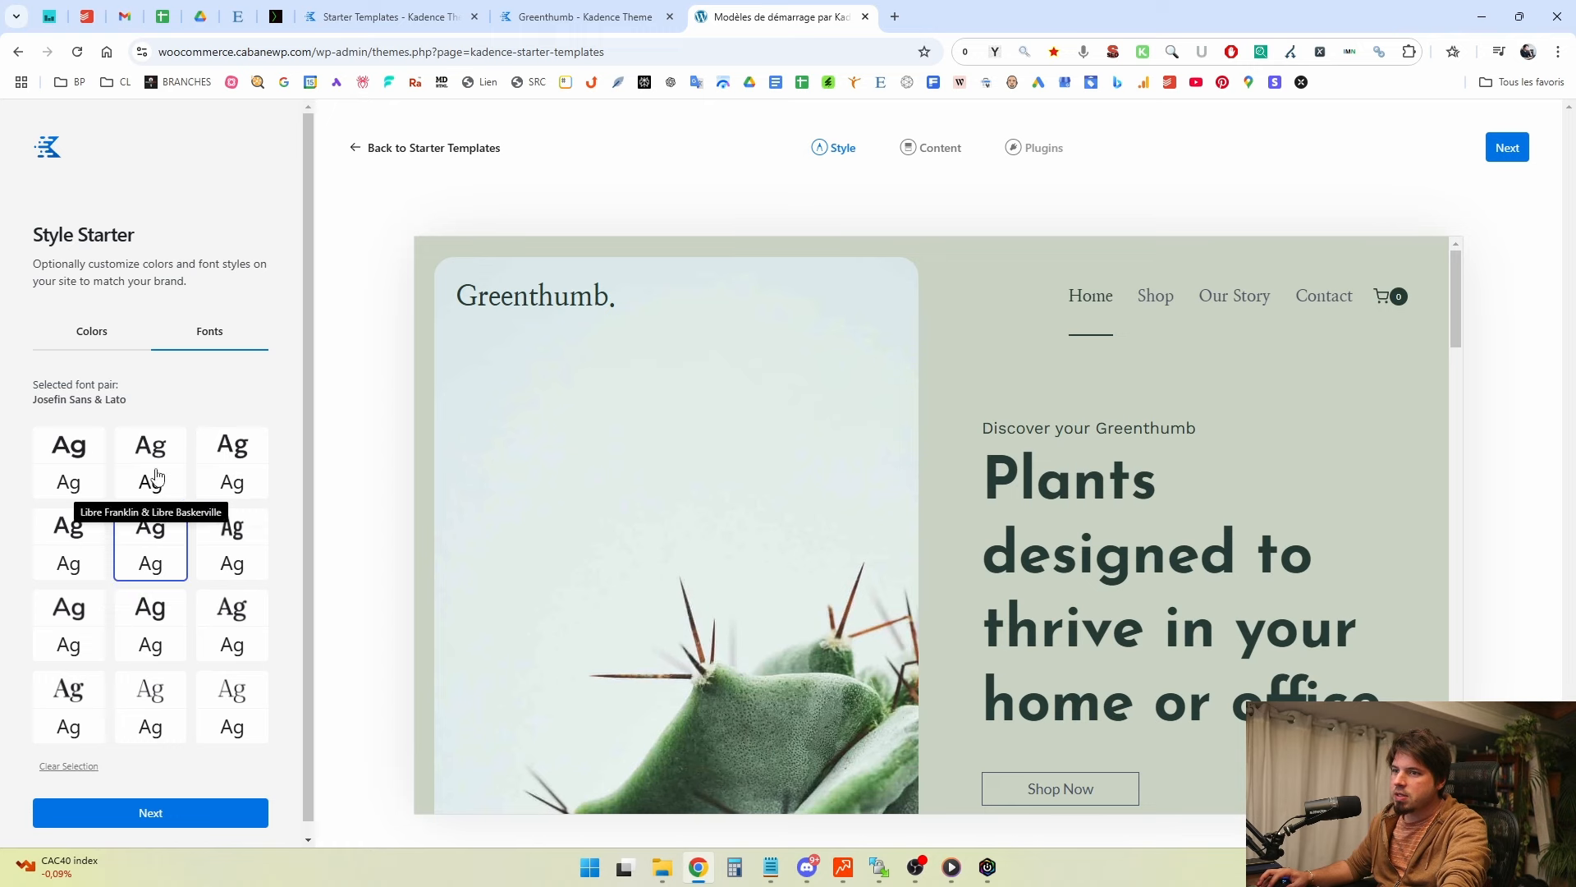
Choose the Montserrat & Source Sans Pro font pair and check it on the homepage preview.
left_click(89, 476)
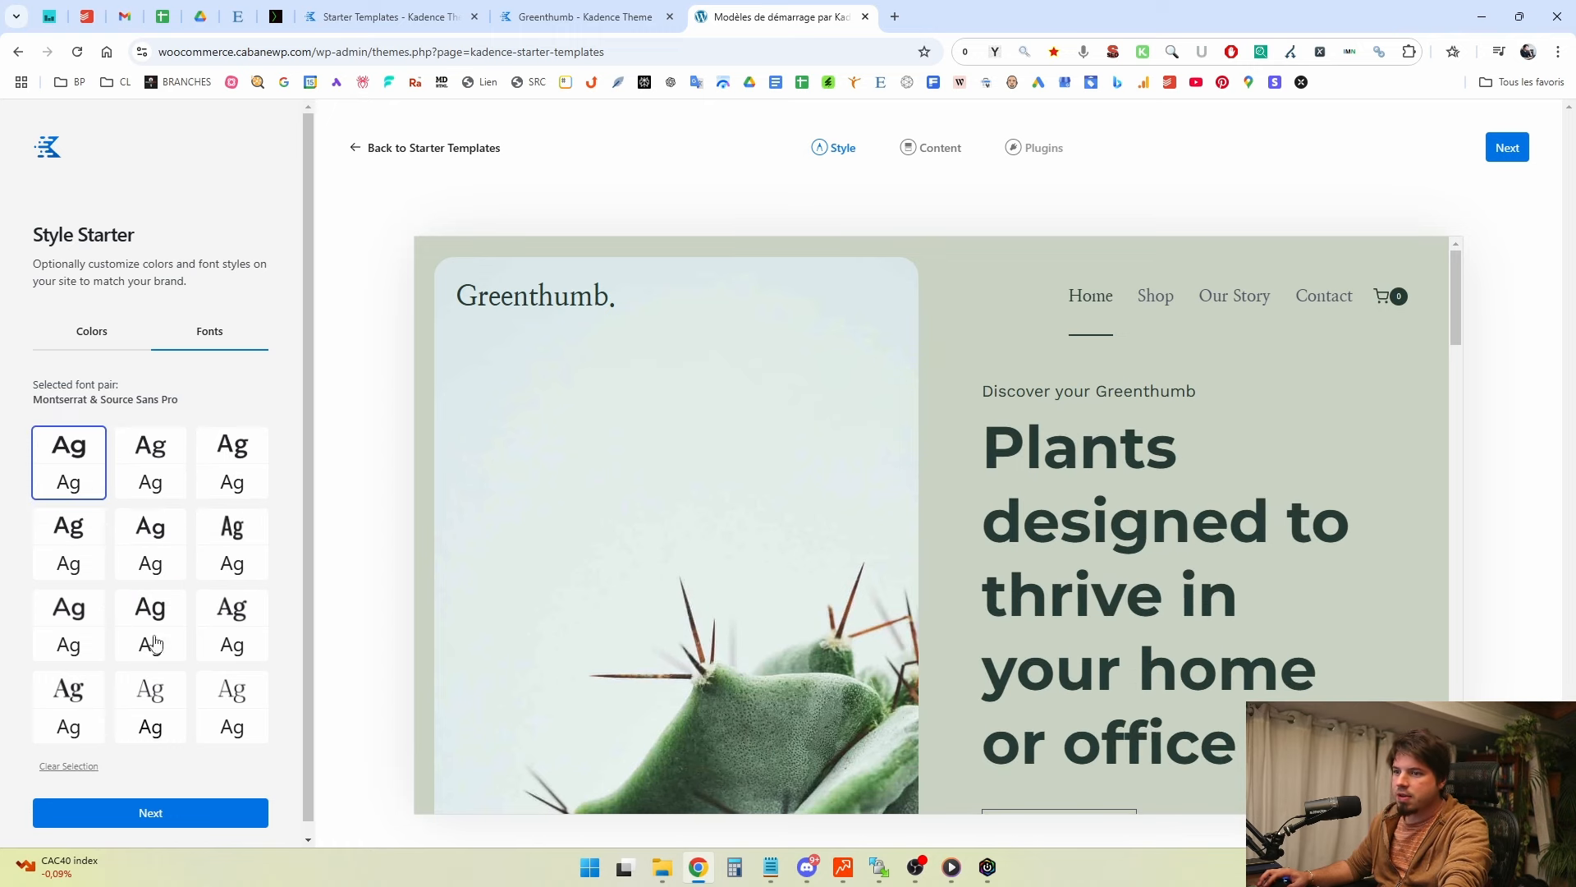
scroll(1013, 476, "down", 4)
scroll(903, 500, "down", 2)
scroll(803, 524, "up", 4)
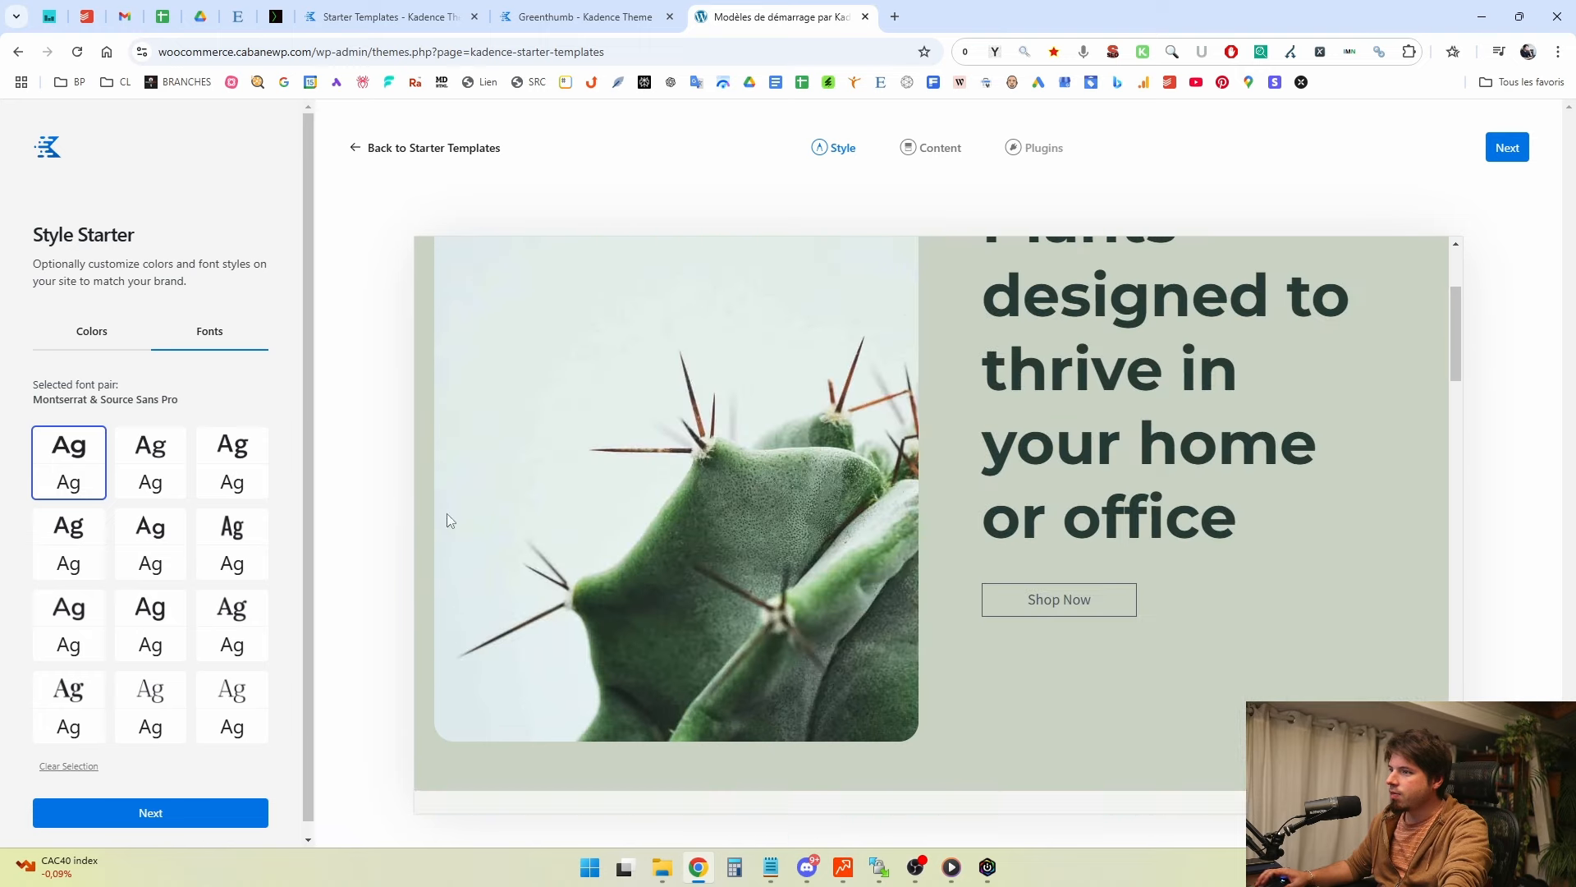
Apply the orange and slate colour palette and look over the whole homepage preview with it.
left_click(95, 332)
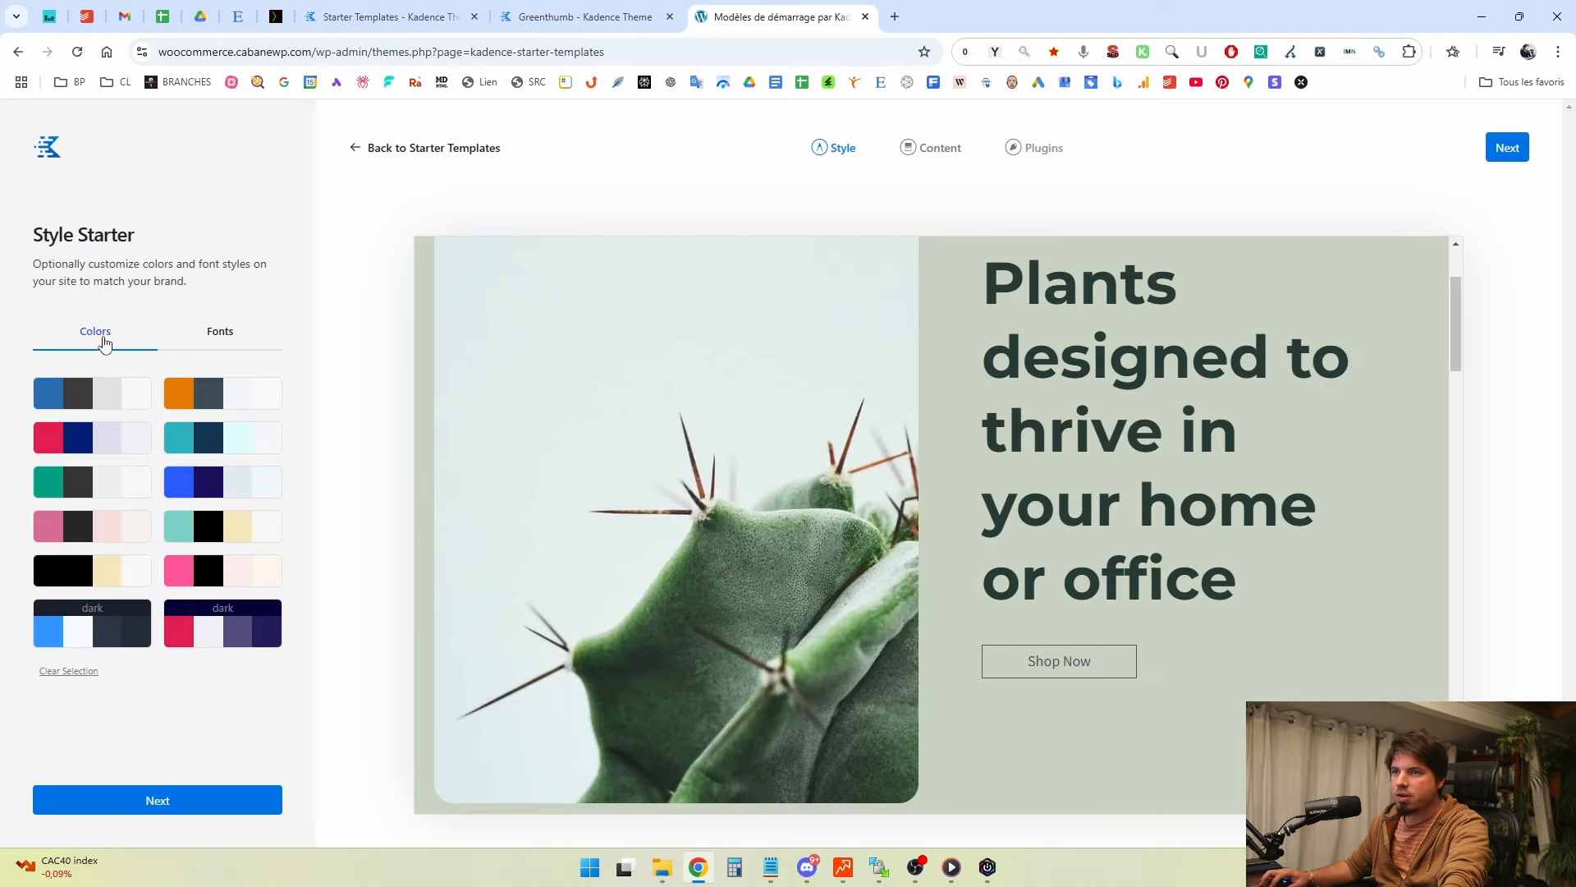
left_click(238, 402)
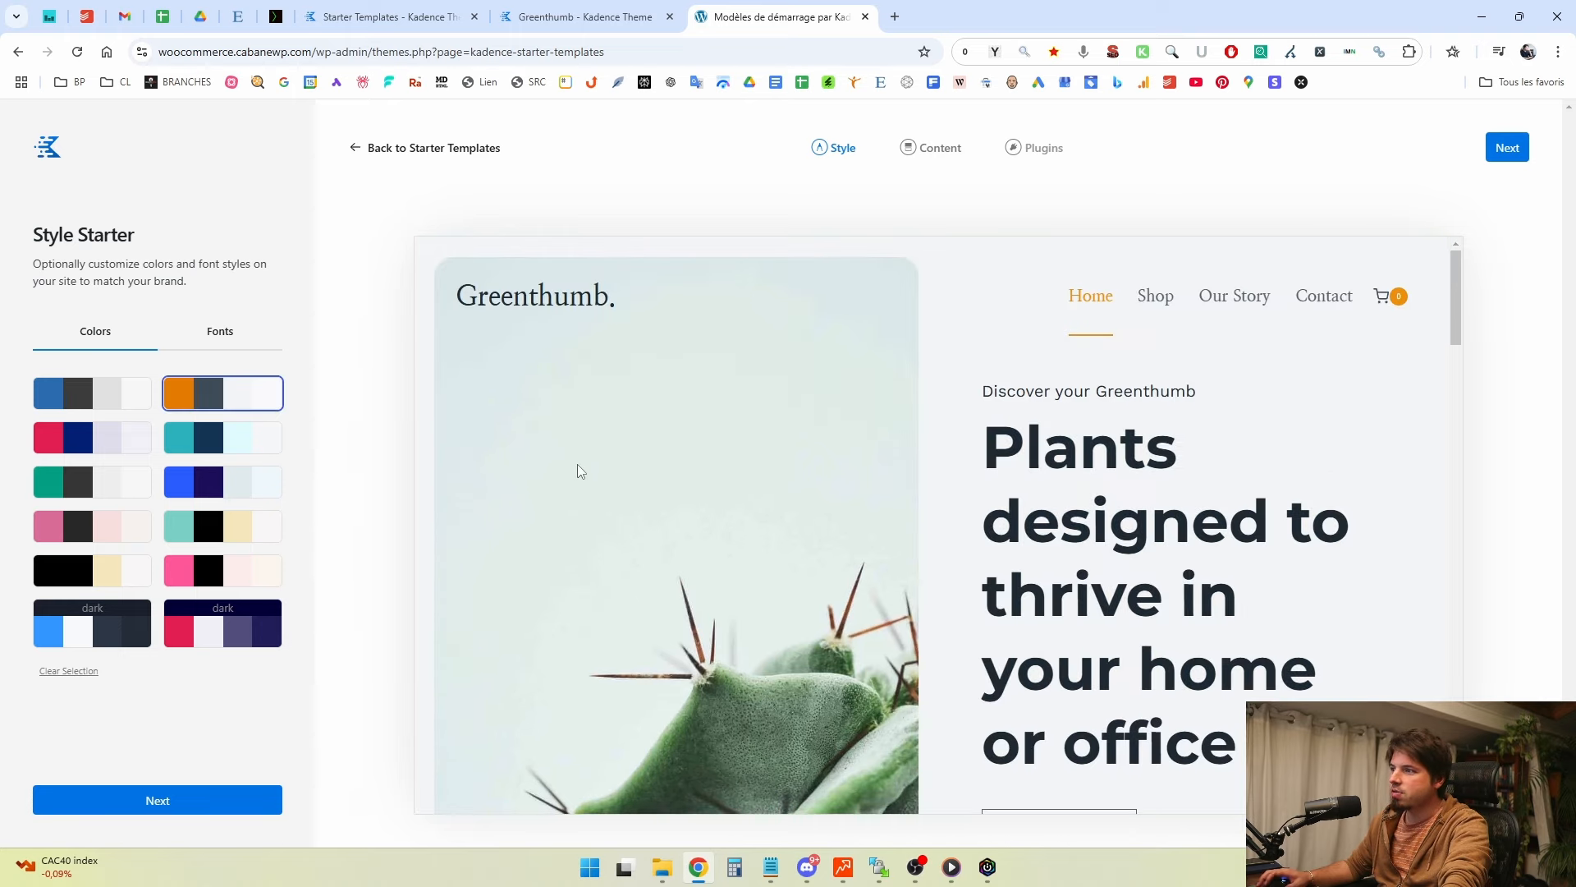
scroll(599, 411, "down", 10)
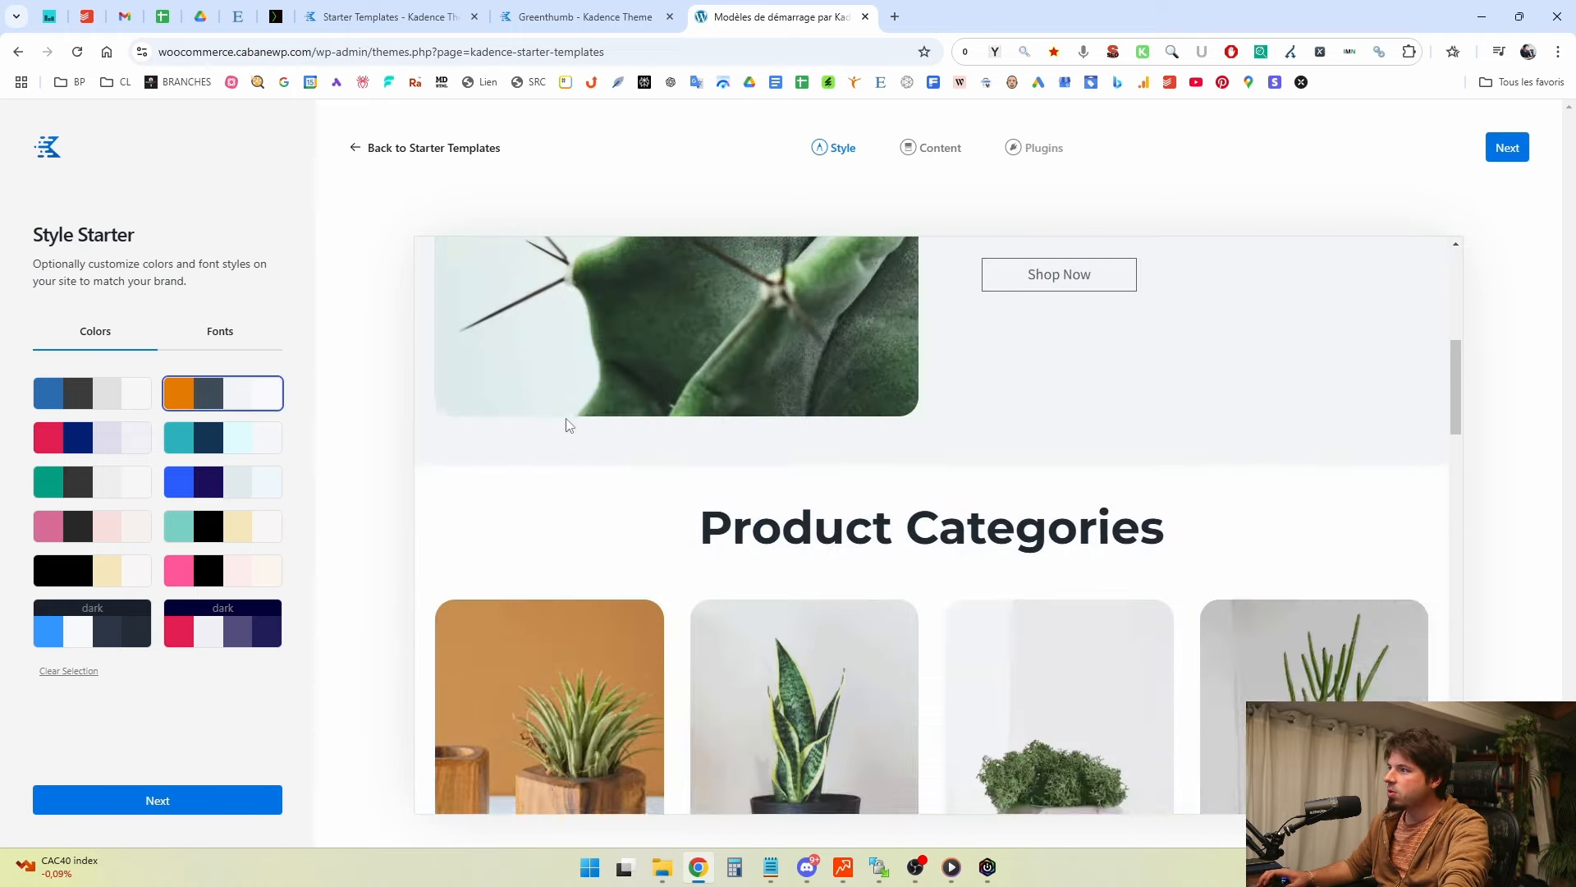
scroll(483, 416, "down", 12)
scroll(451, 402, "up", 9)
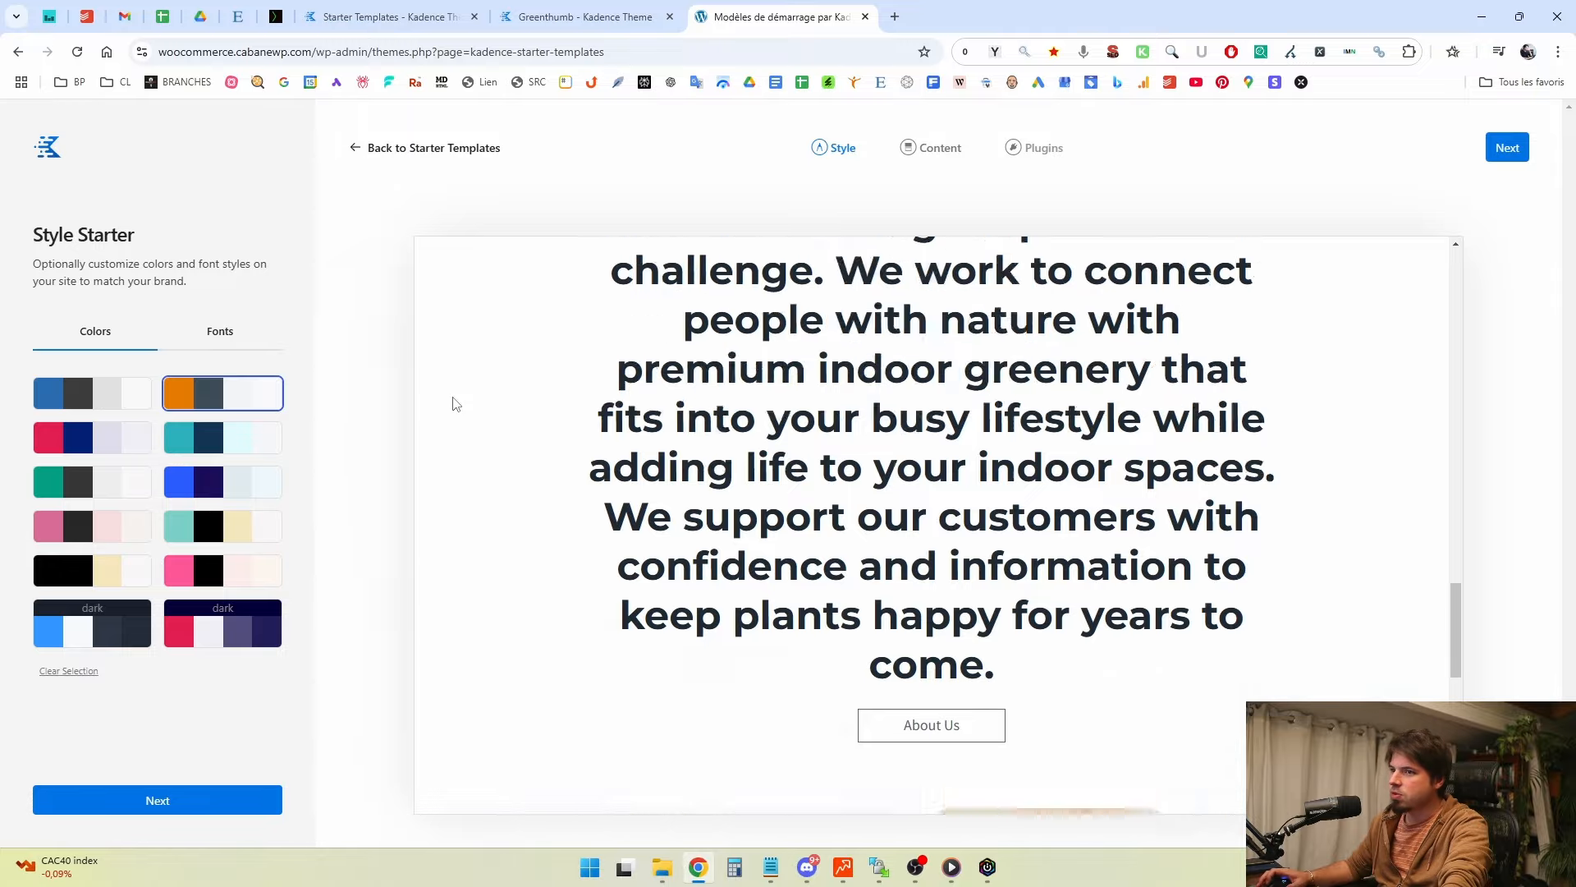
scroll(460, 450, "down", 15)
scroll(542, 492, "up", 20)
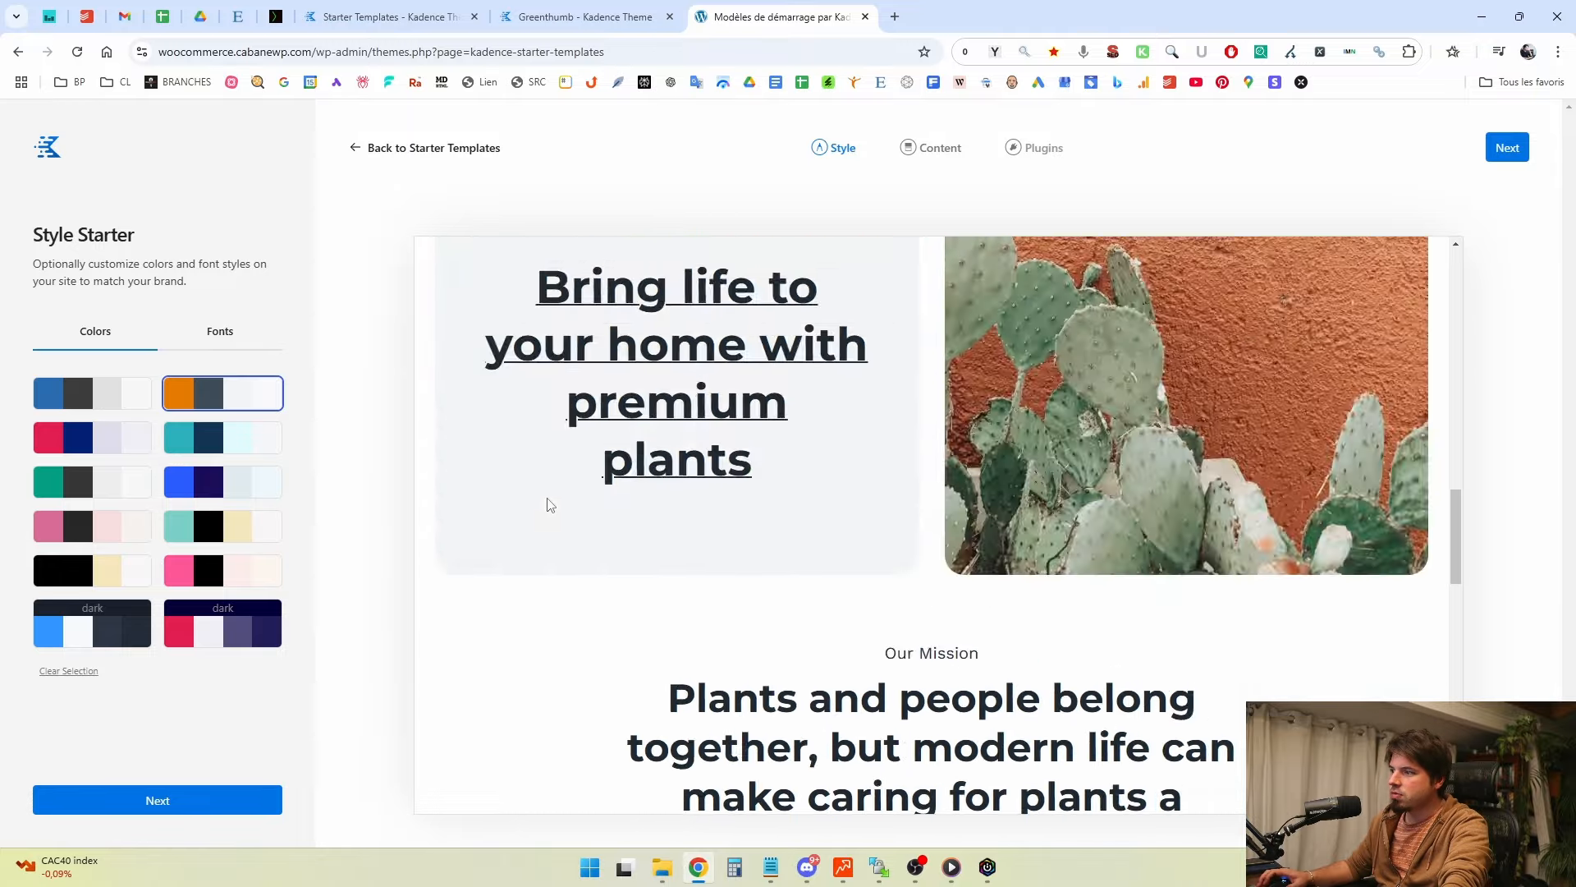
Compare the teal, mint, pink and blue-grey colour palettes in the preview, returning to the orange and slate one.
left_click(240, 437)
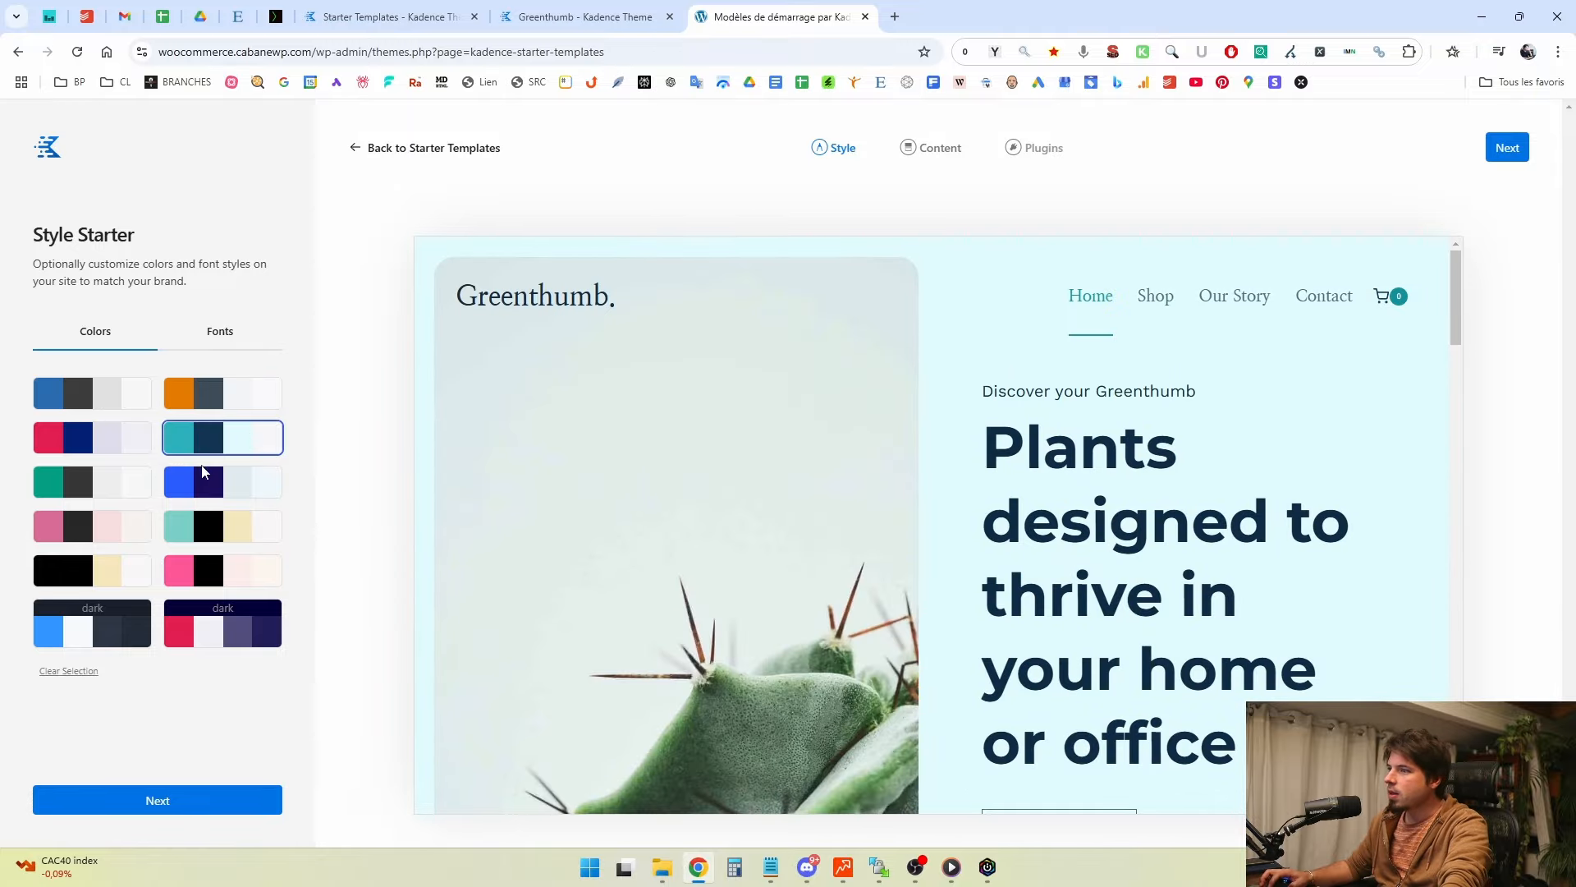
left_click(202, 492)
left_click(219, 546)
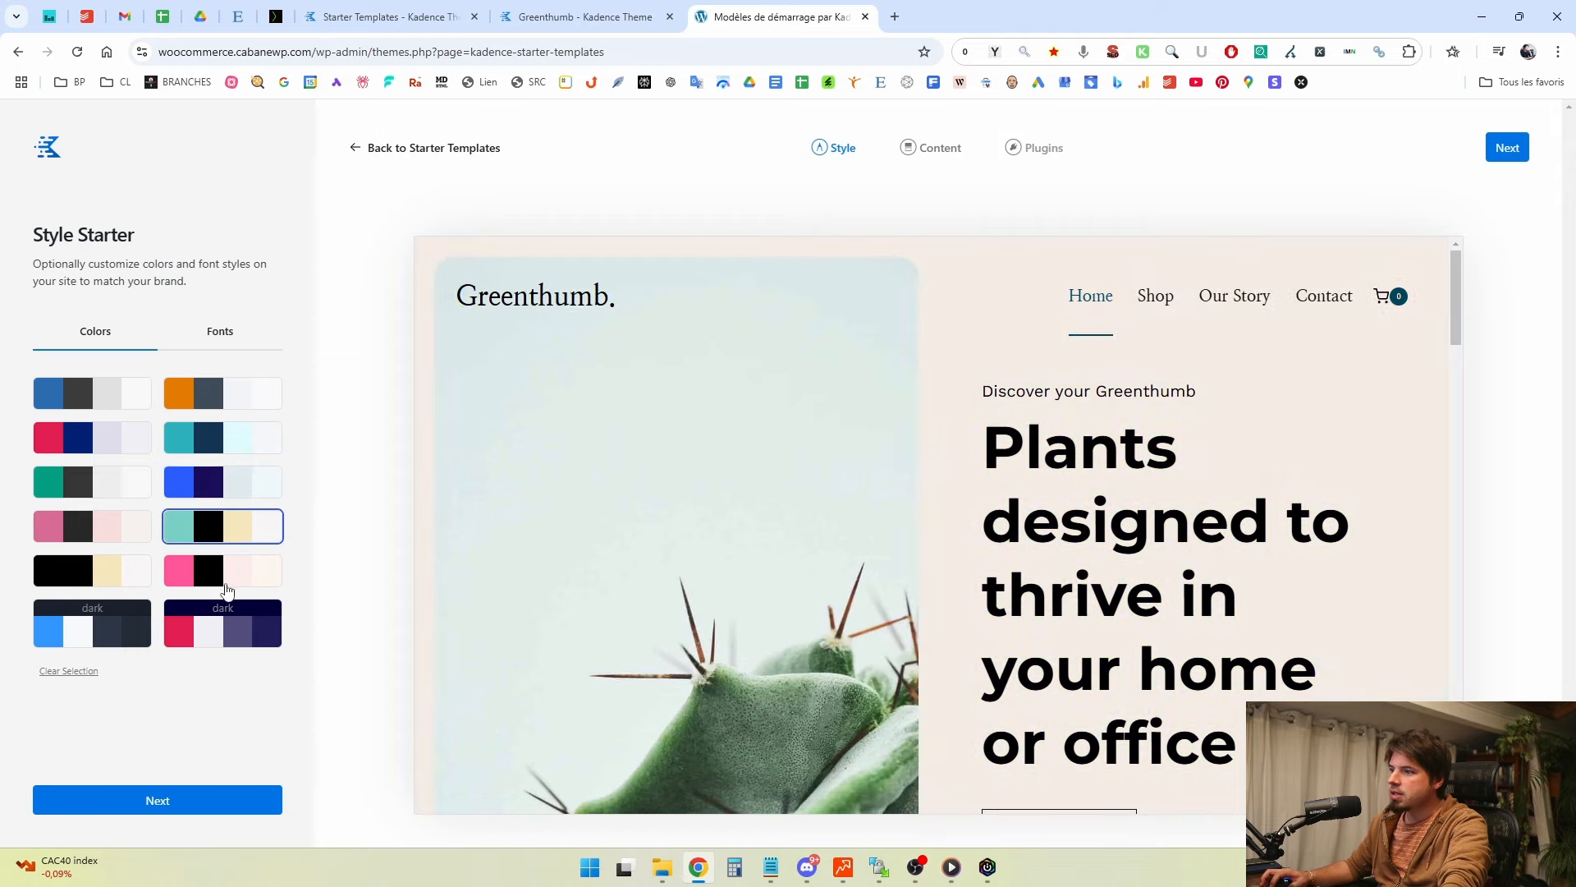
scroll(575, 460, "down", 10)
scroll(468, 460, "down", 5)
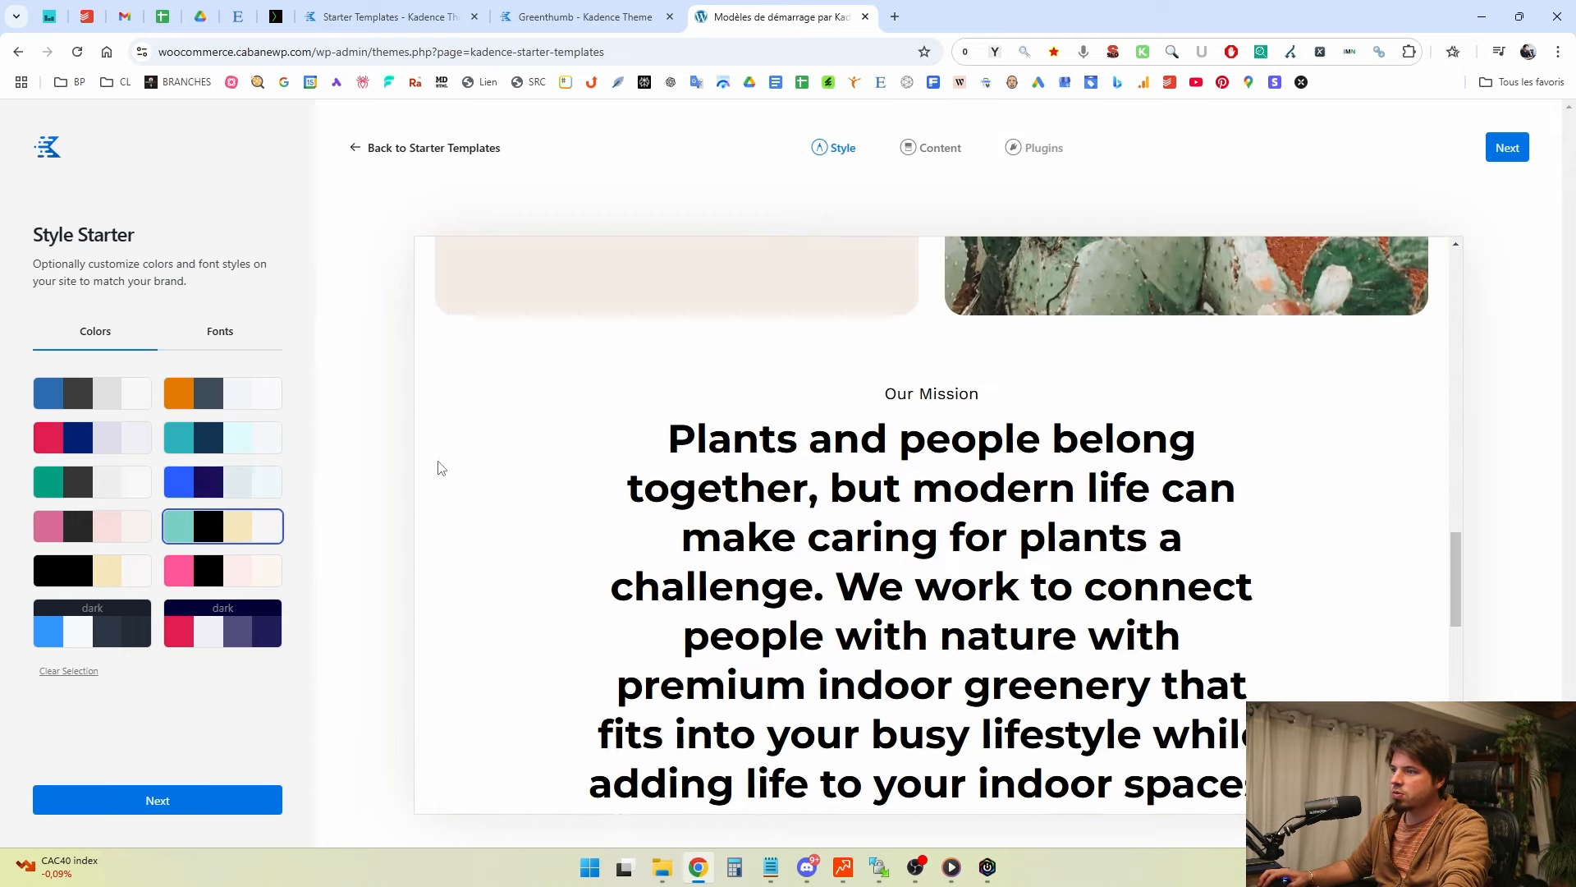
left_click(238, 569)
scroll(484, 570, "up", 10)
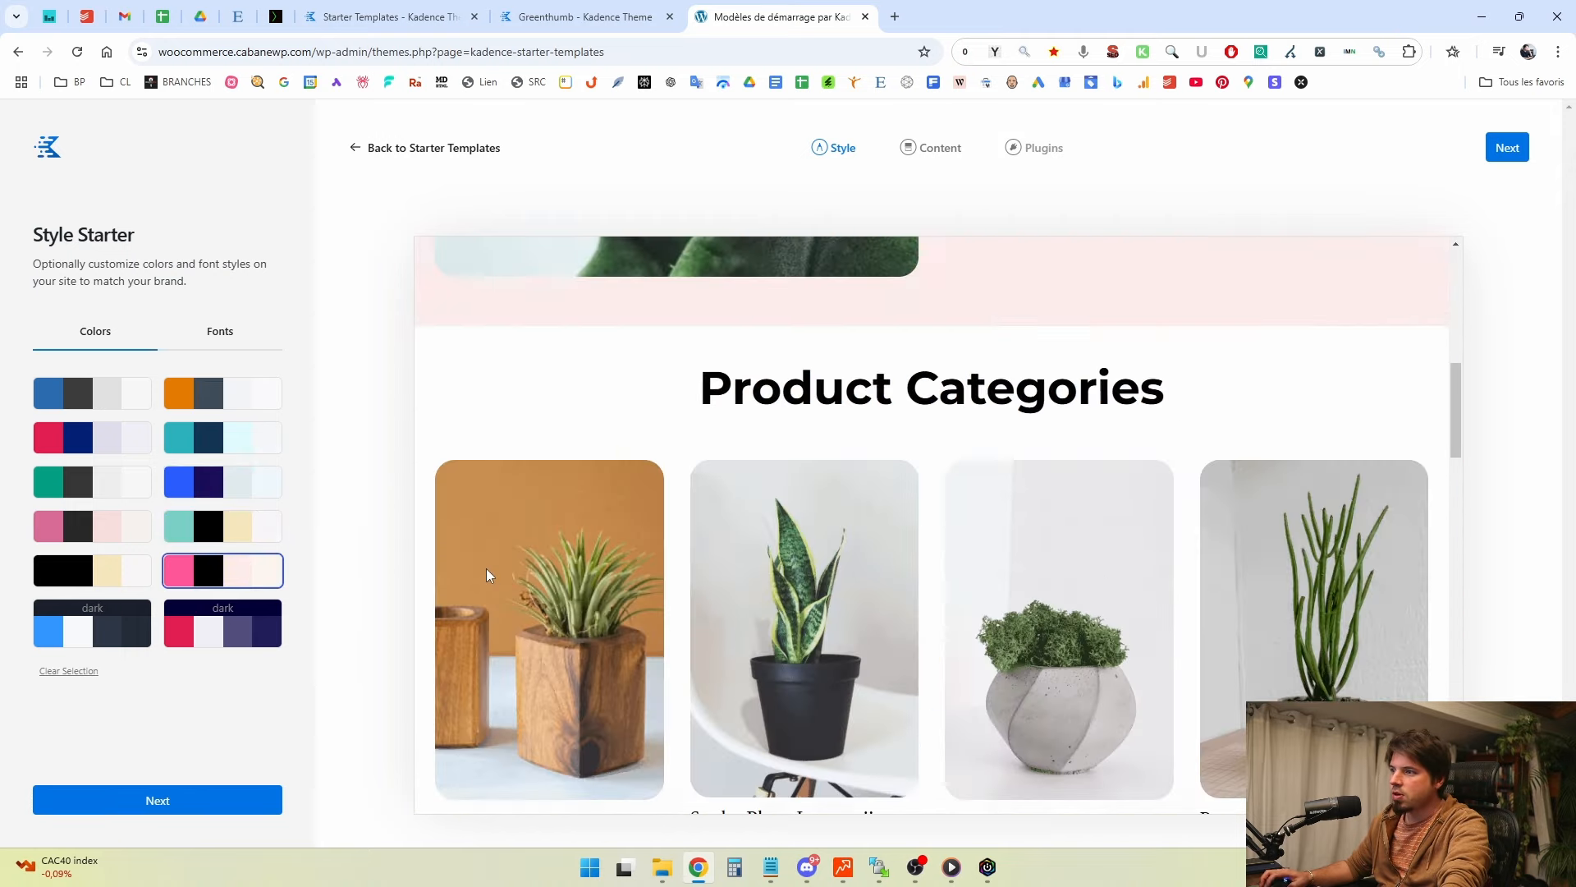
left_click(242, 400)
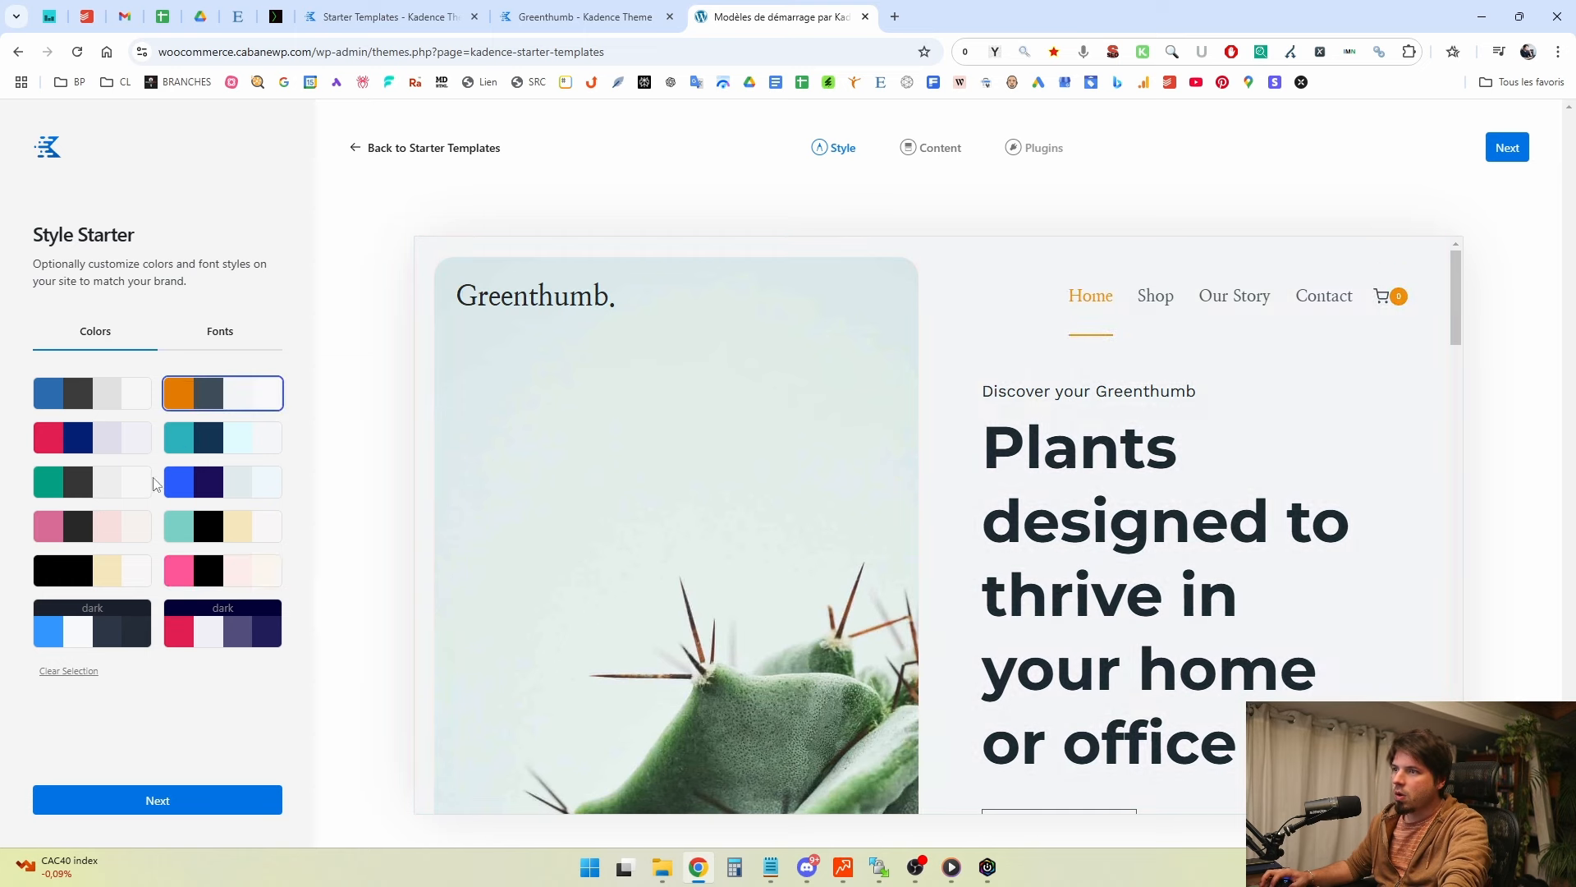
left_click(106, 433)
left_click(65, 391)
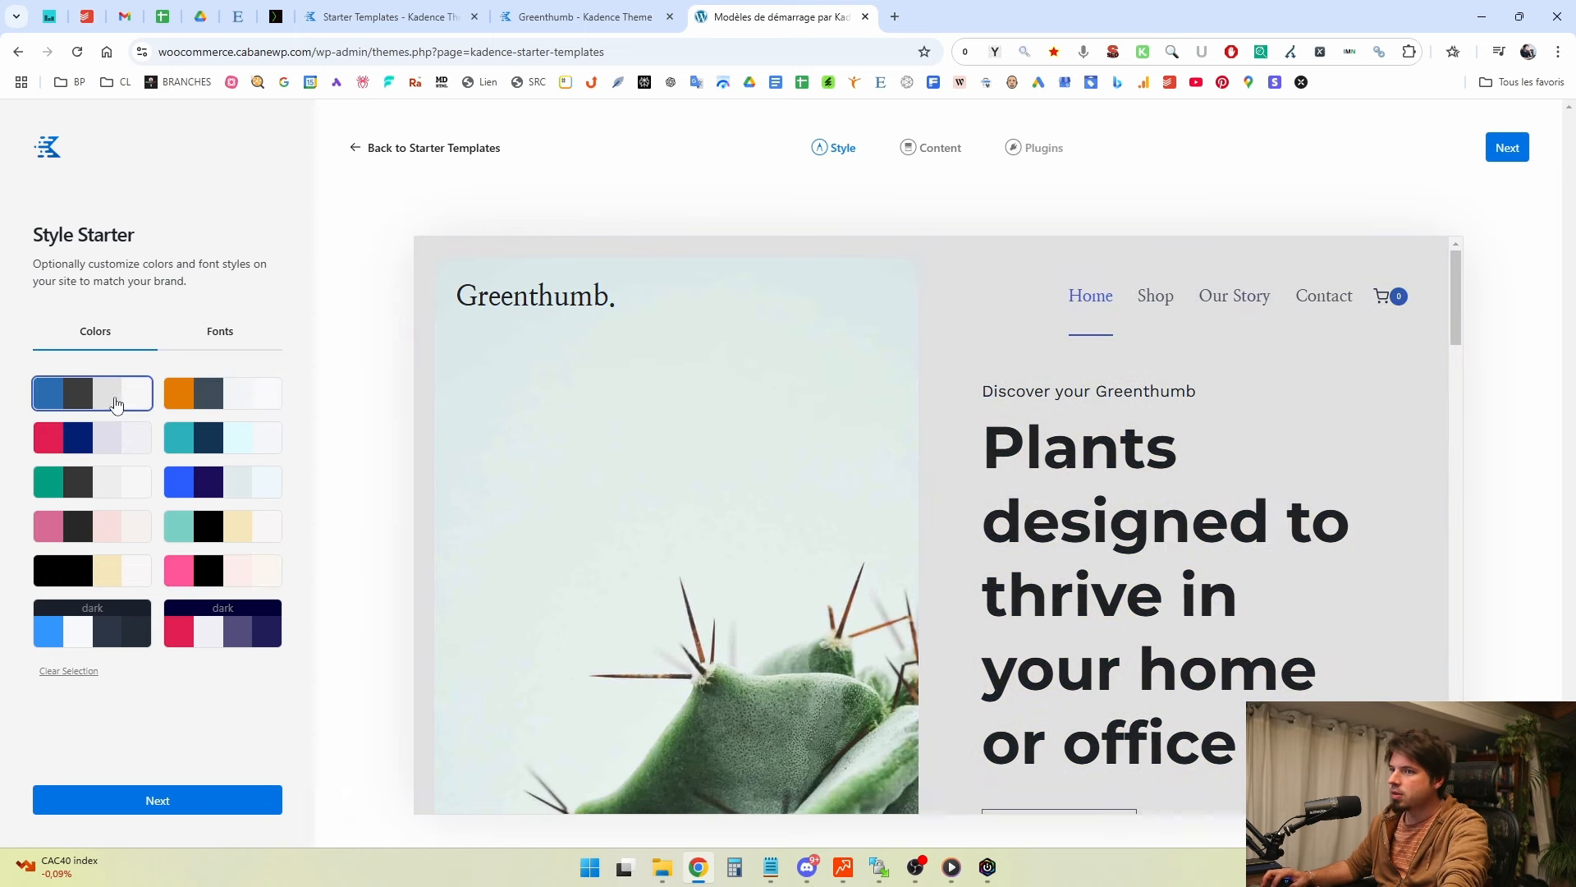
left_click(260, 392)
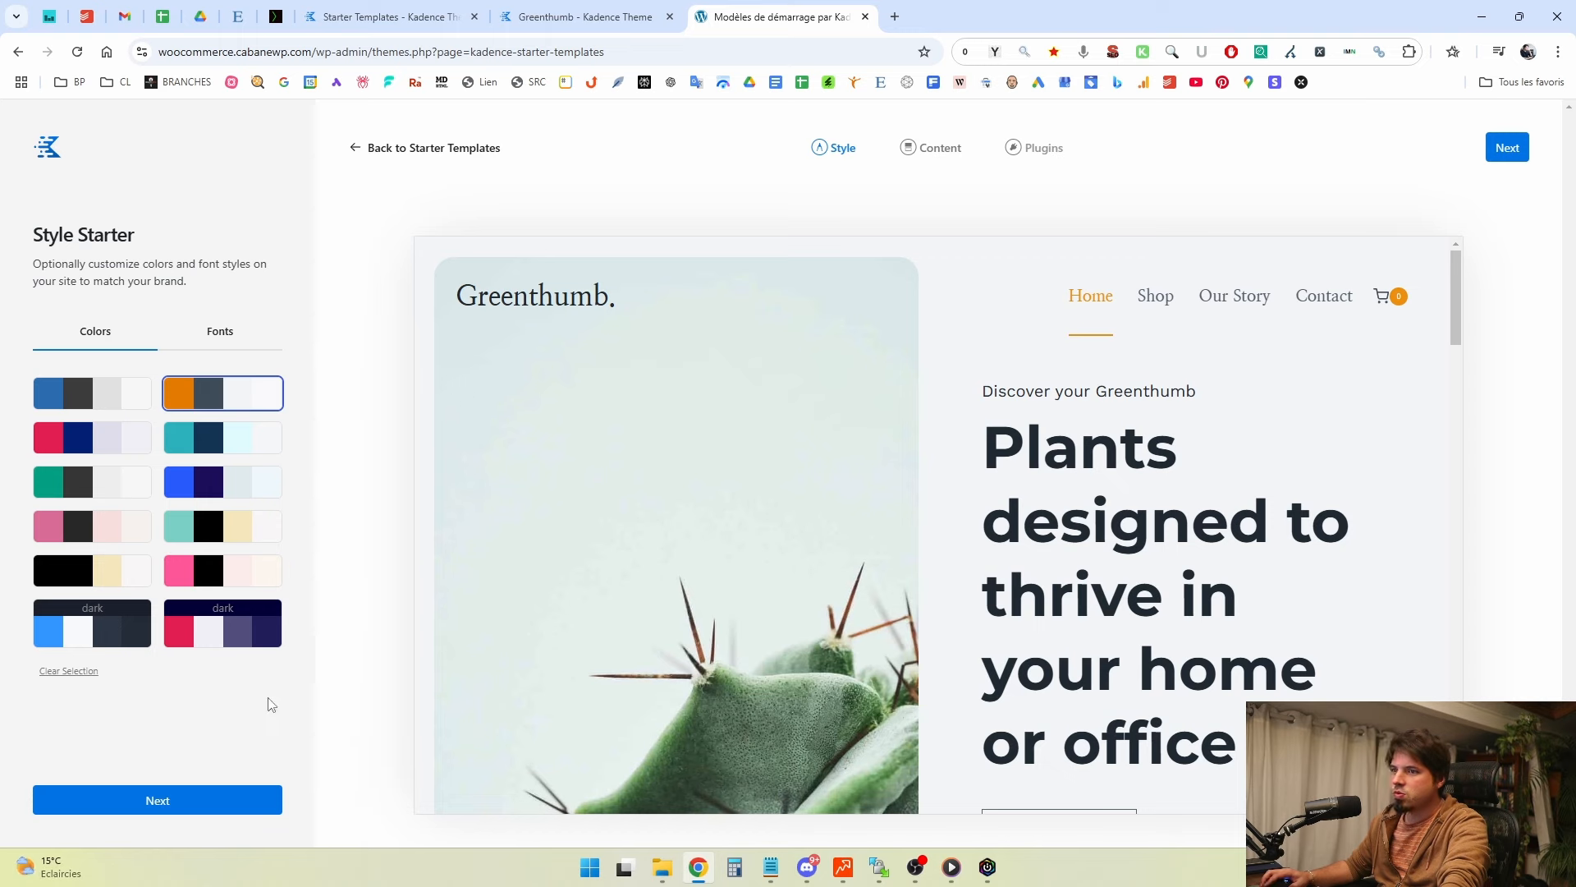
Continue to the Content stage, compare the page-only import, keep Import Full Site and review its advanced settings.
left_click(205, 803)
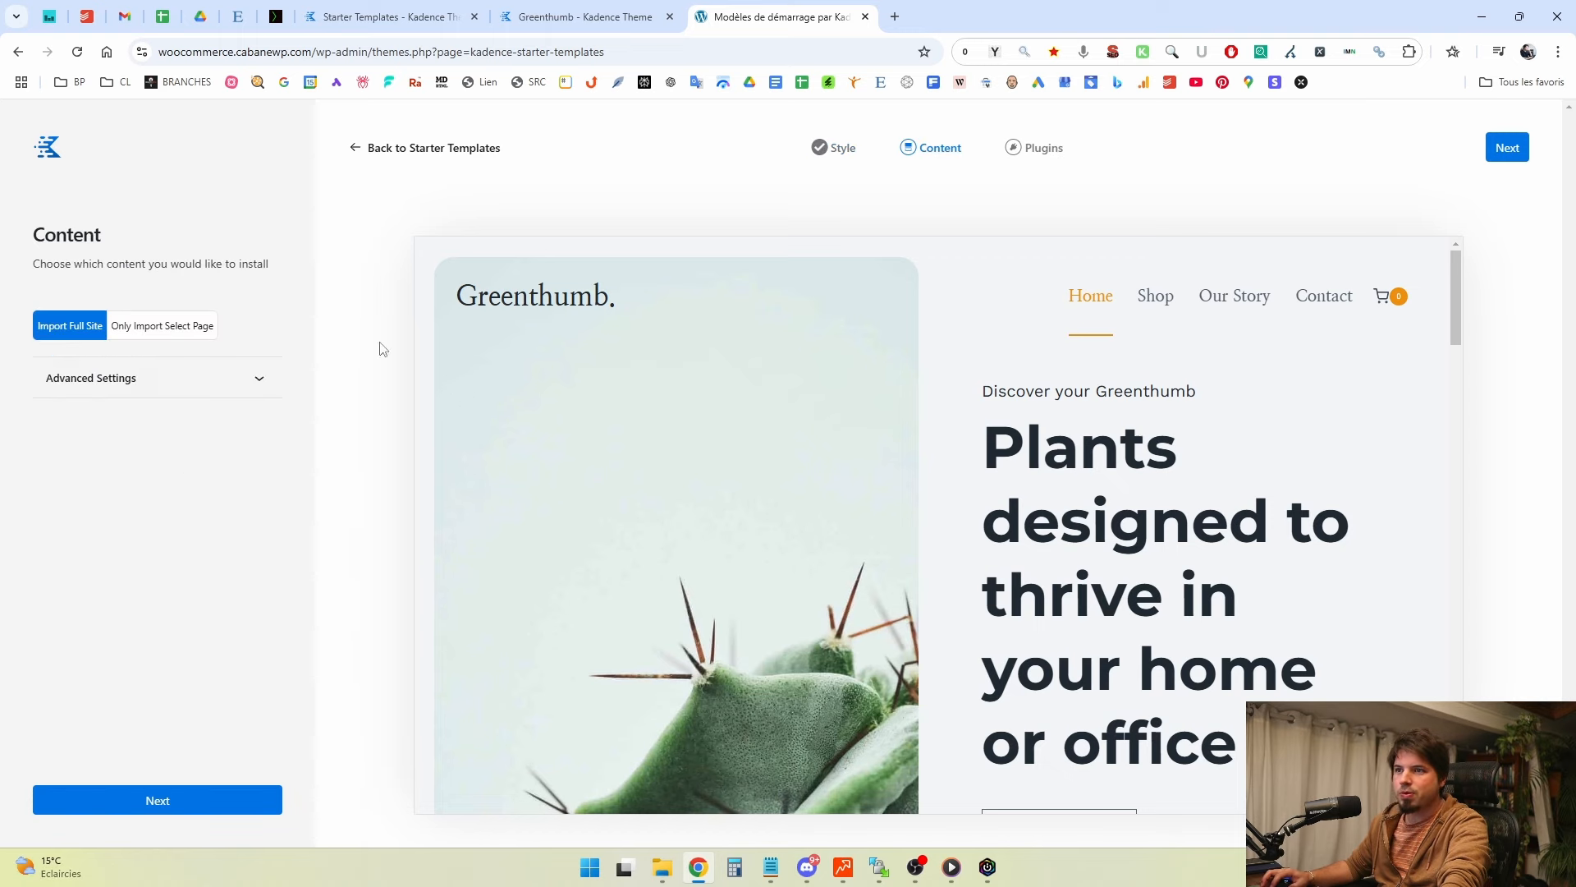
left_click(152, 327)
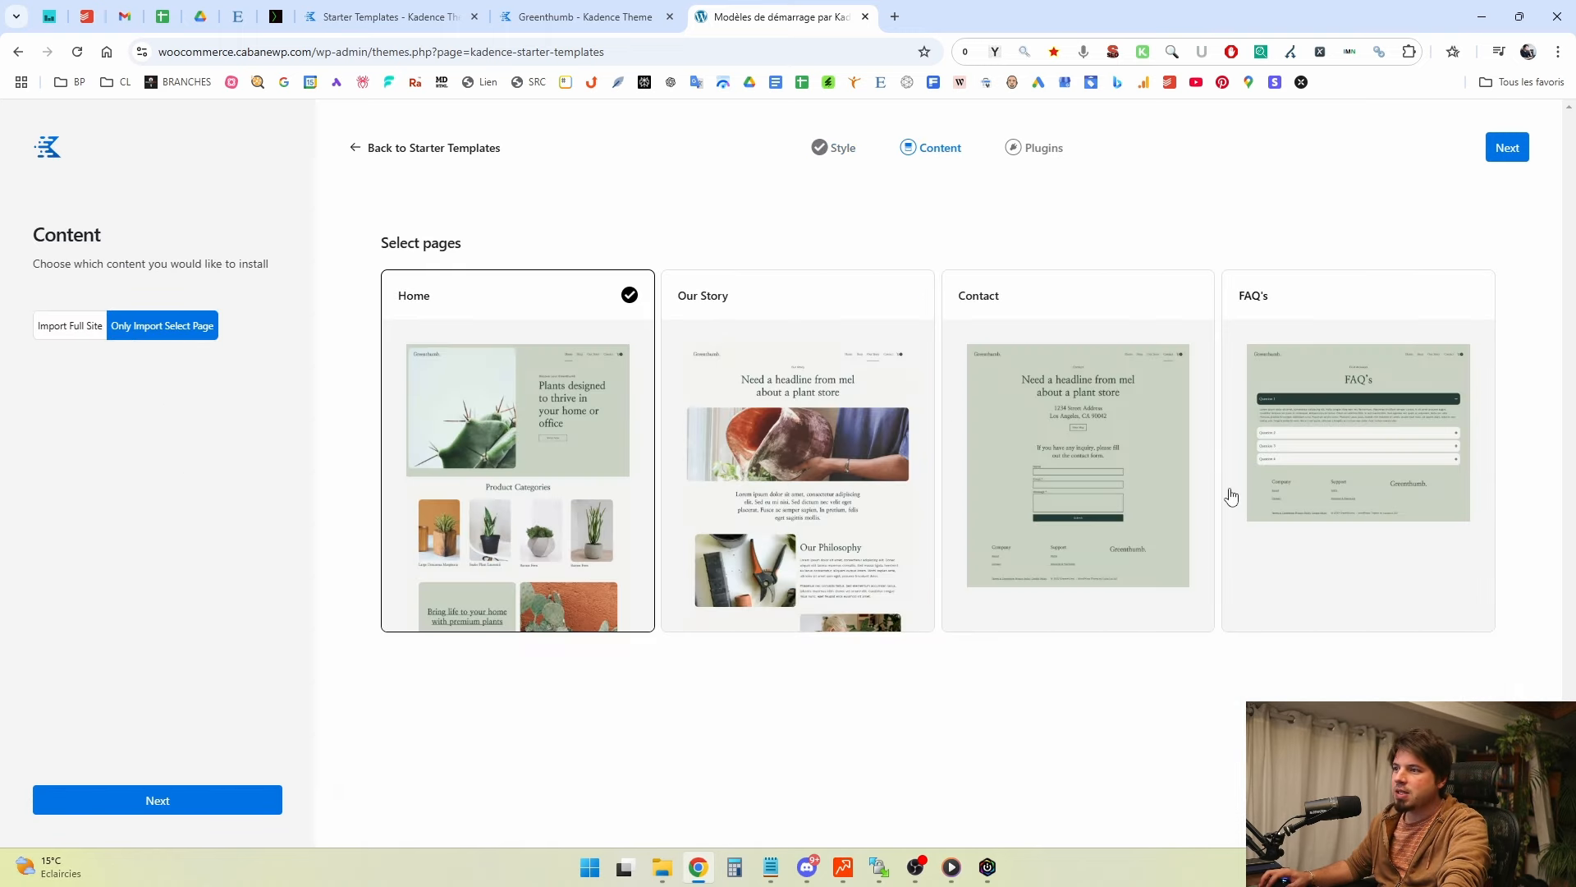
left_click(75, 327)
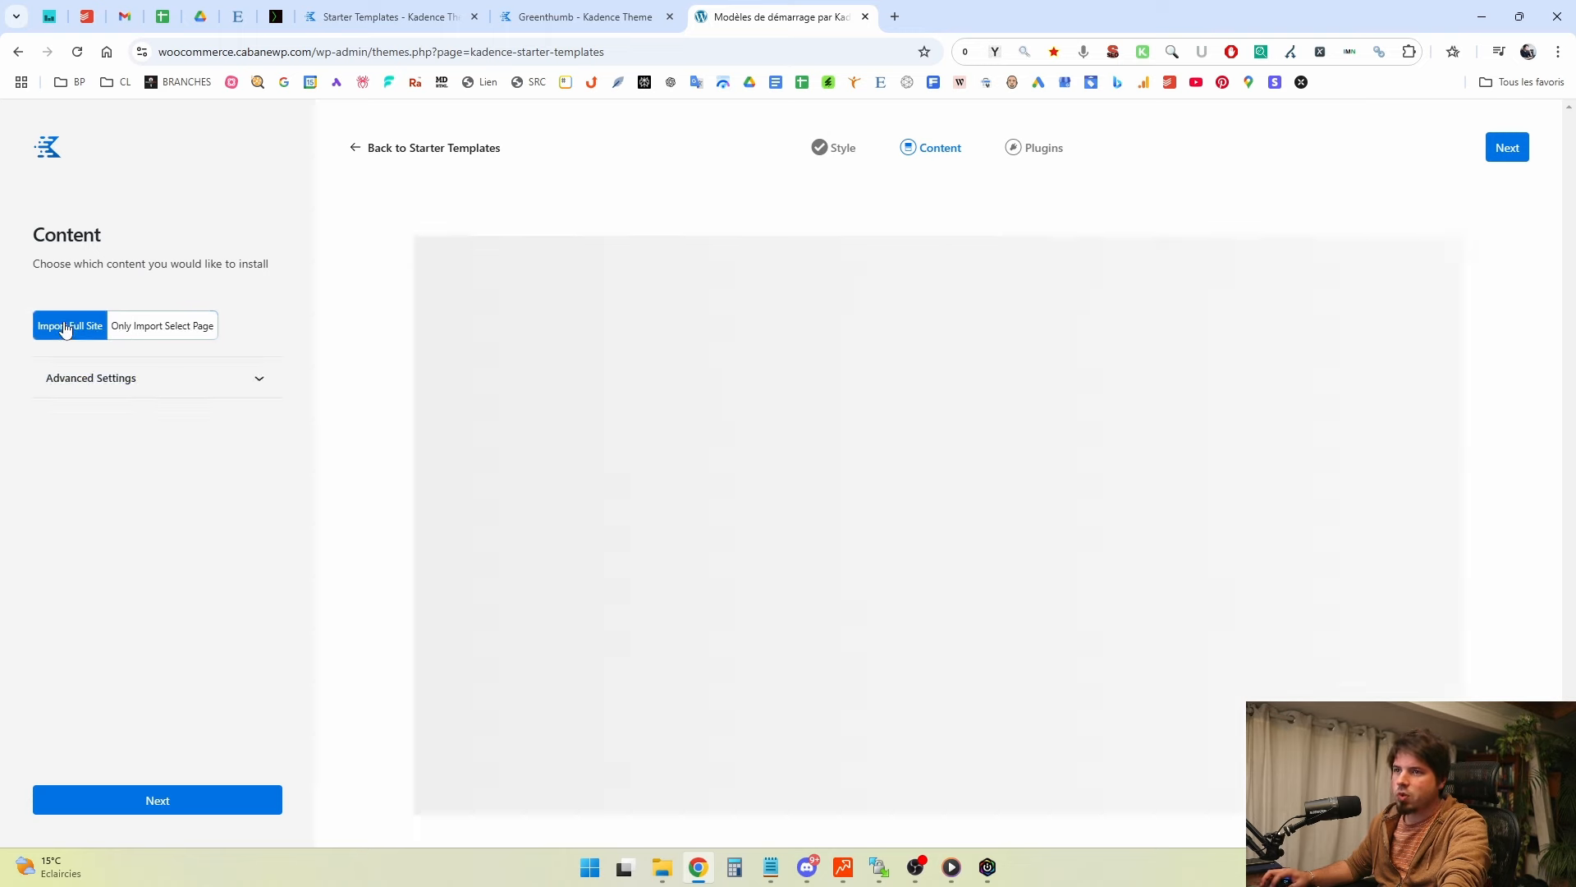
left_click(196, 386)
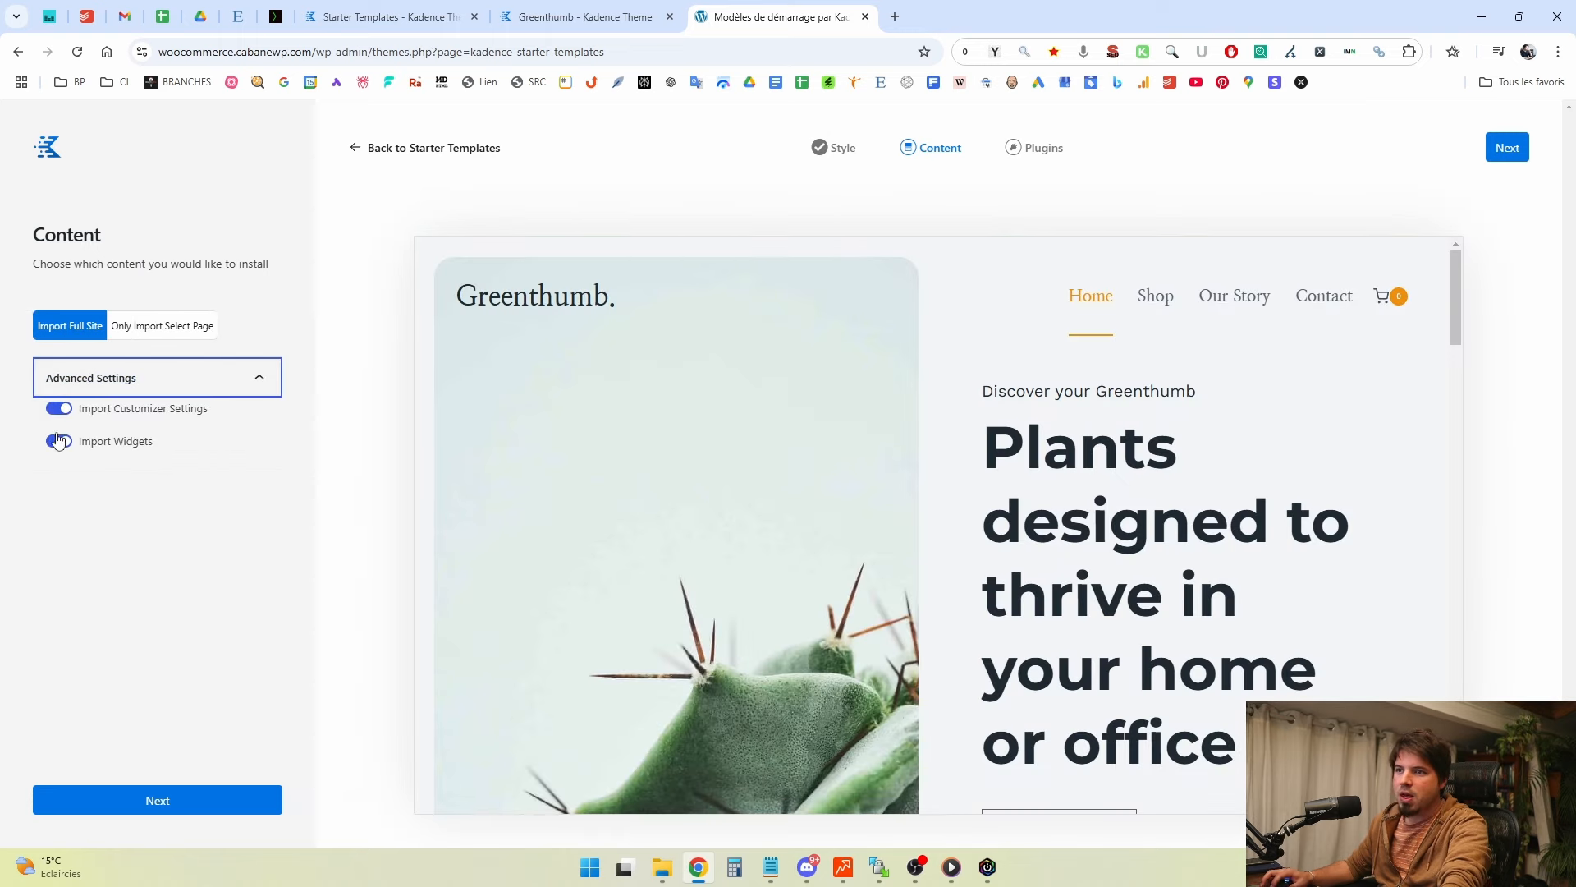
left_click(172, 383)
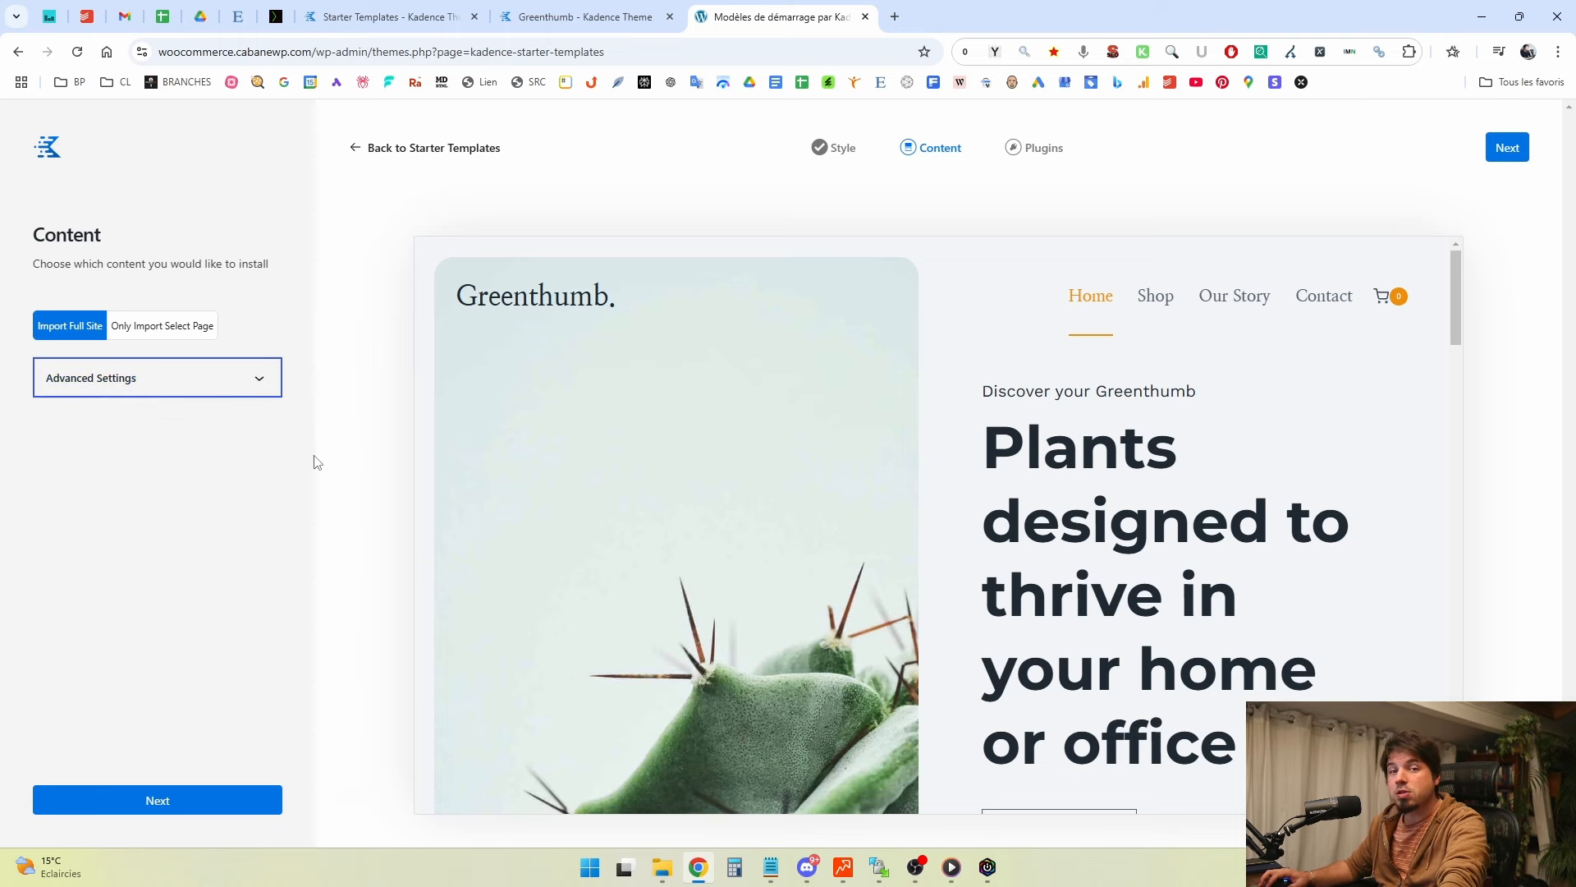
Continue to the Plugins stage and launch the import with only the required Kadence Blocks and WooCommerce plugins.
left_click(219, 801)
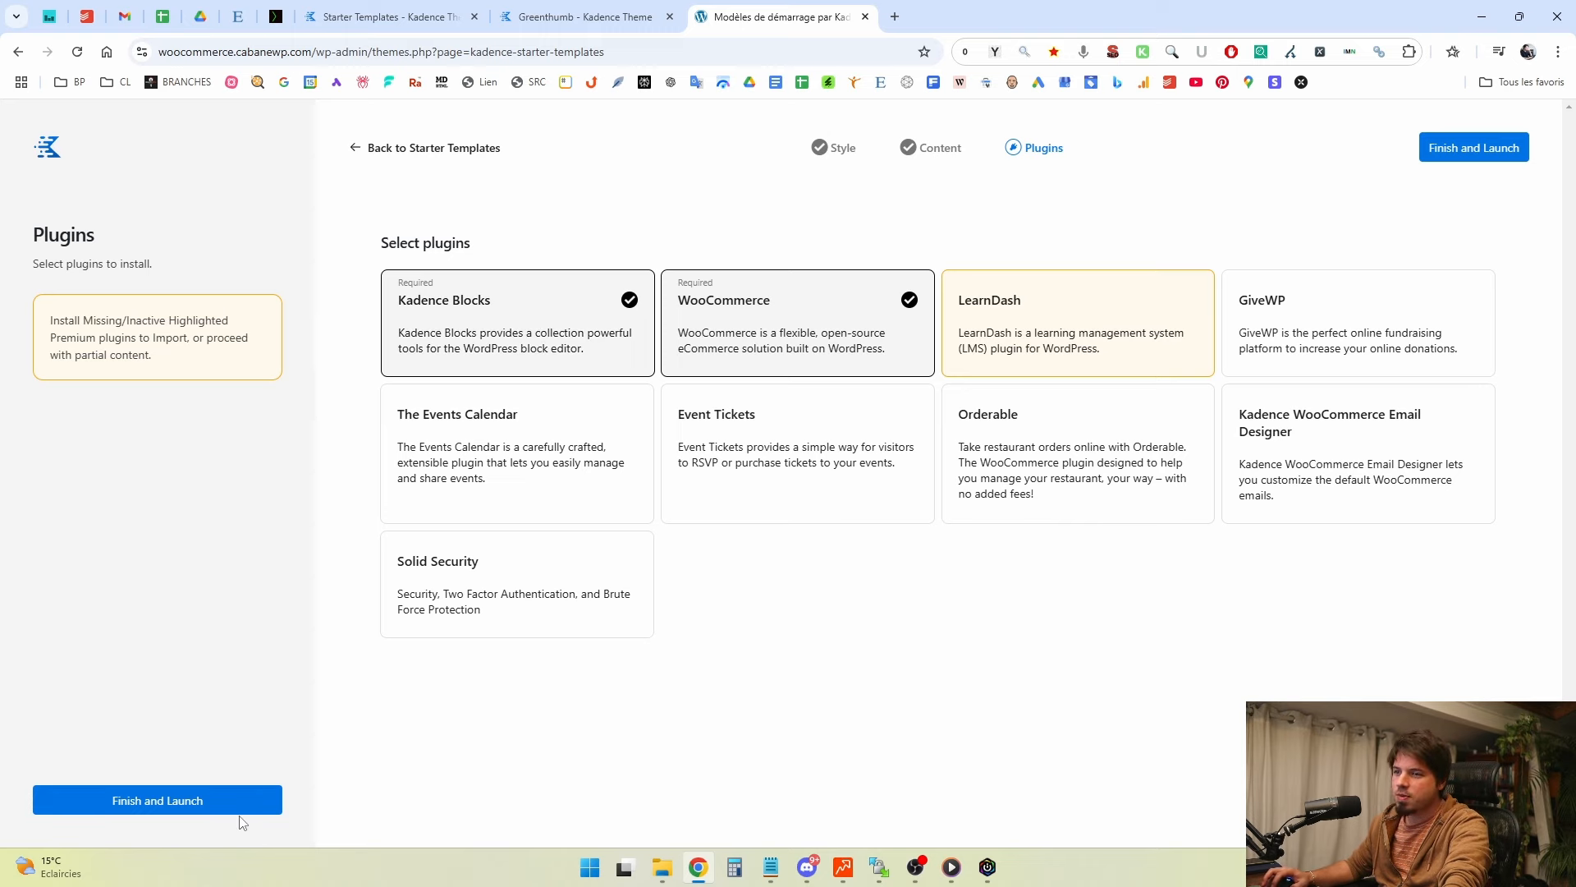
left_click(278, 798)
left_click(926, 511)
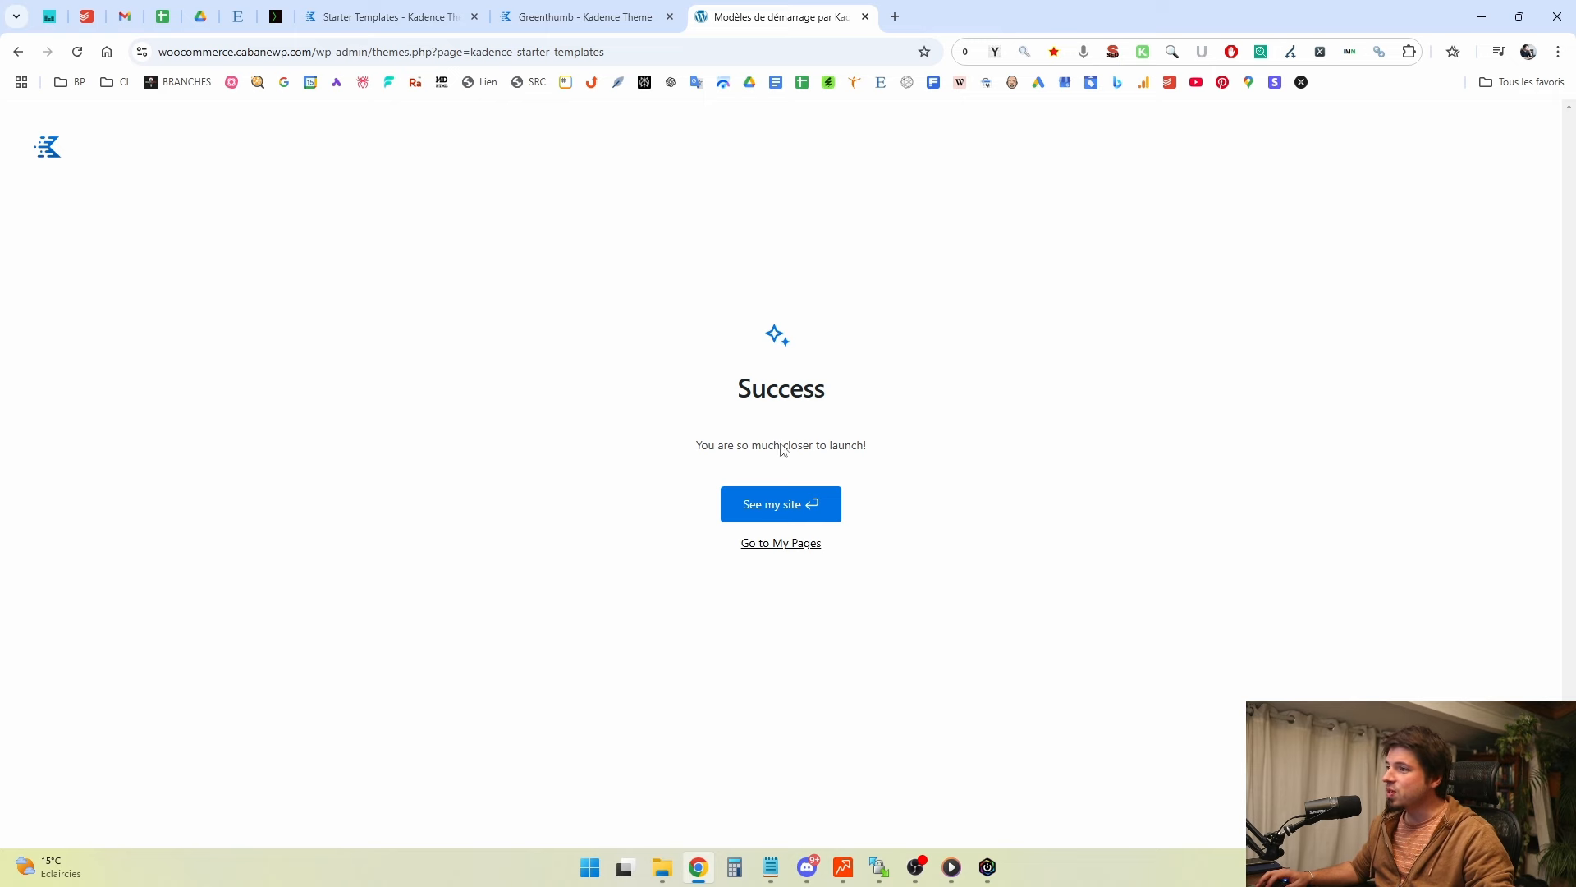
Open the newly imported site and look through its homepage from the hero section down to the footer.
left_click(811, 507)
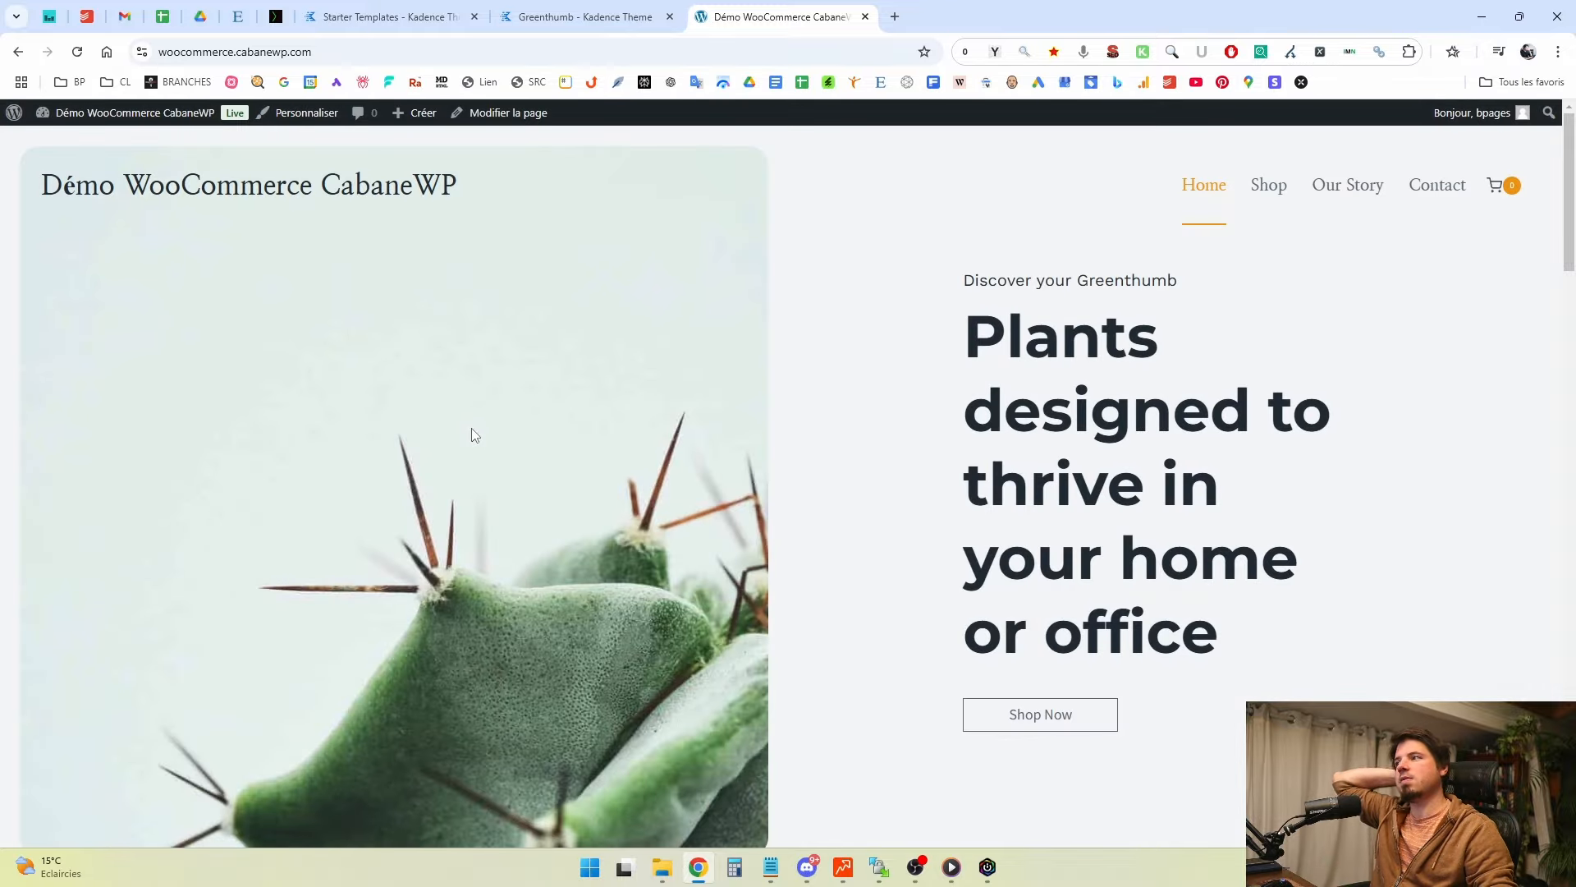
scroll(821, 297, "down", 2)
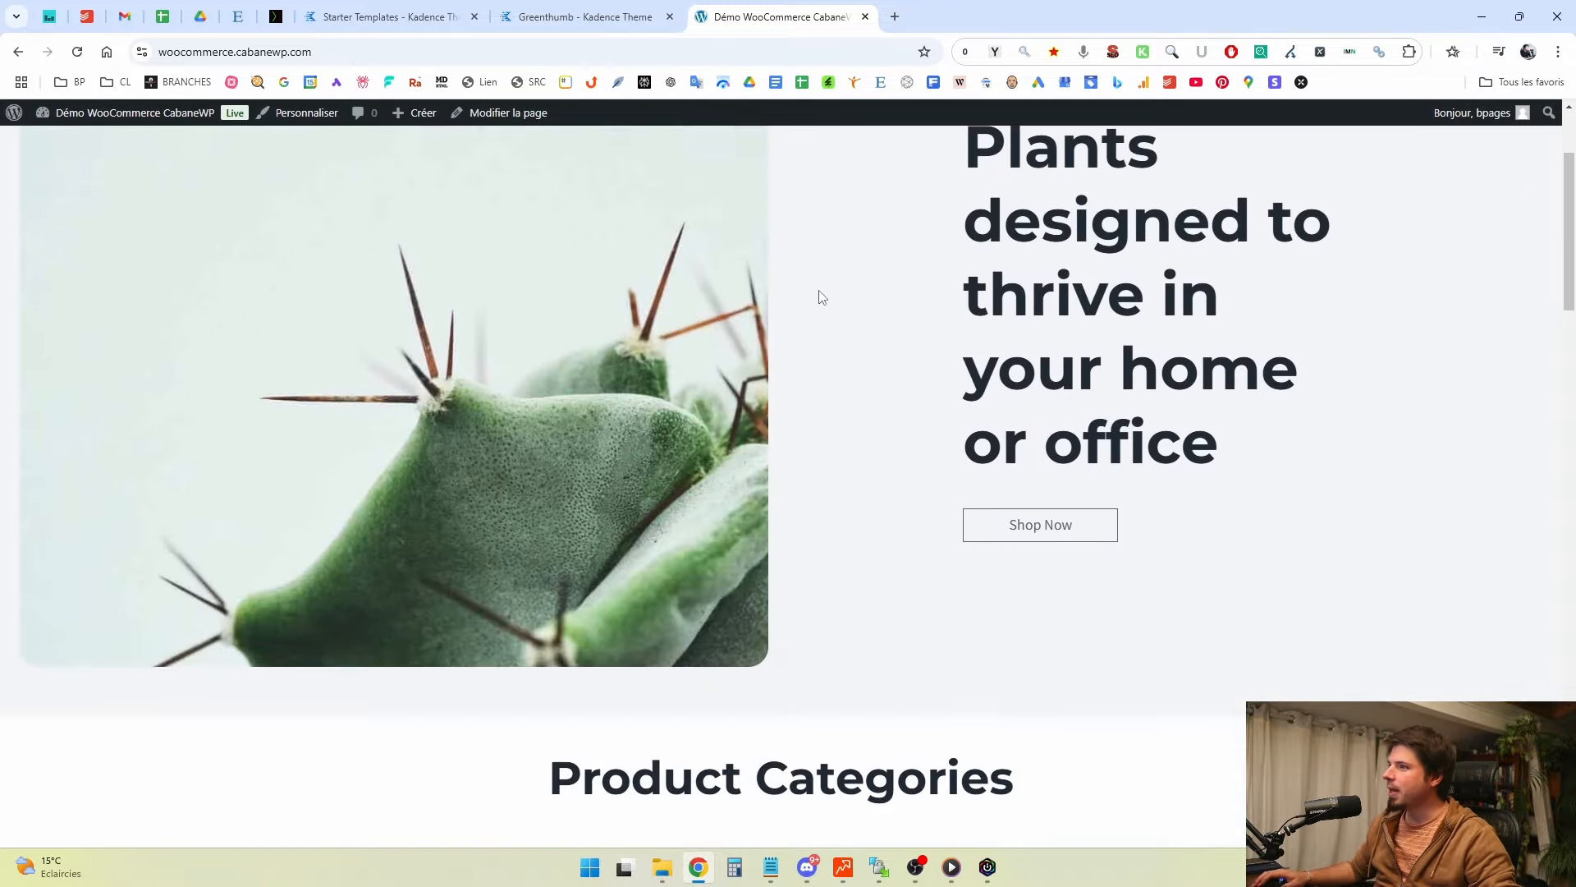
scroll(821, 297, "down", 20)
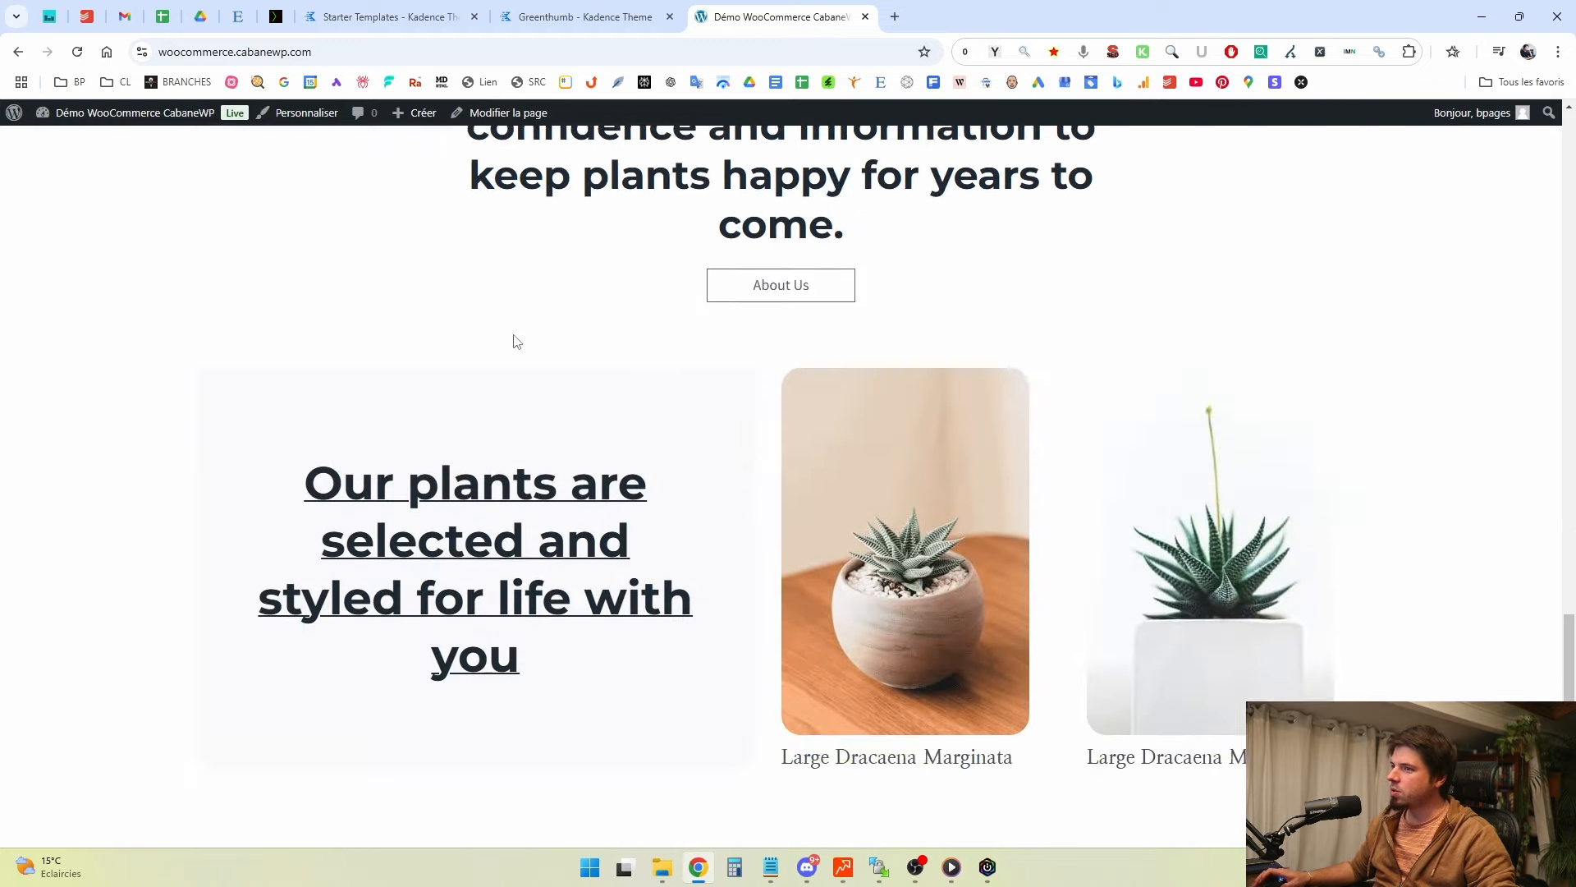
scroll(538, 408, "down", 4)
scroll(651, 623, "up", 12)
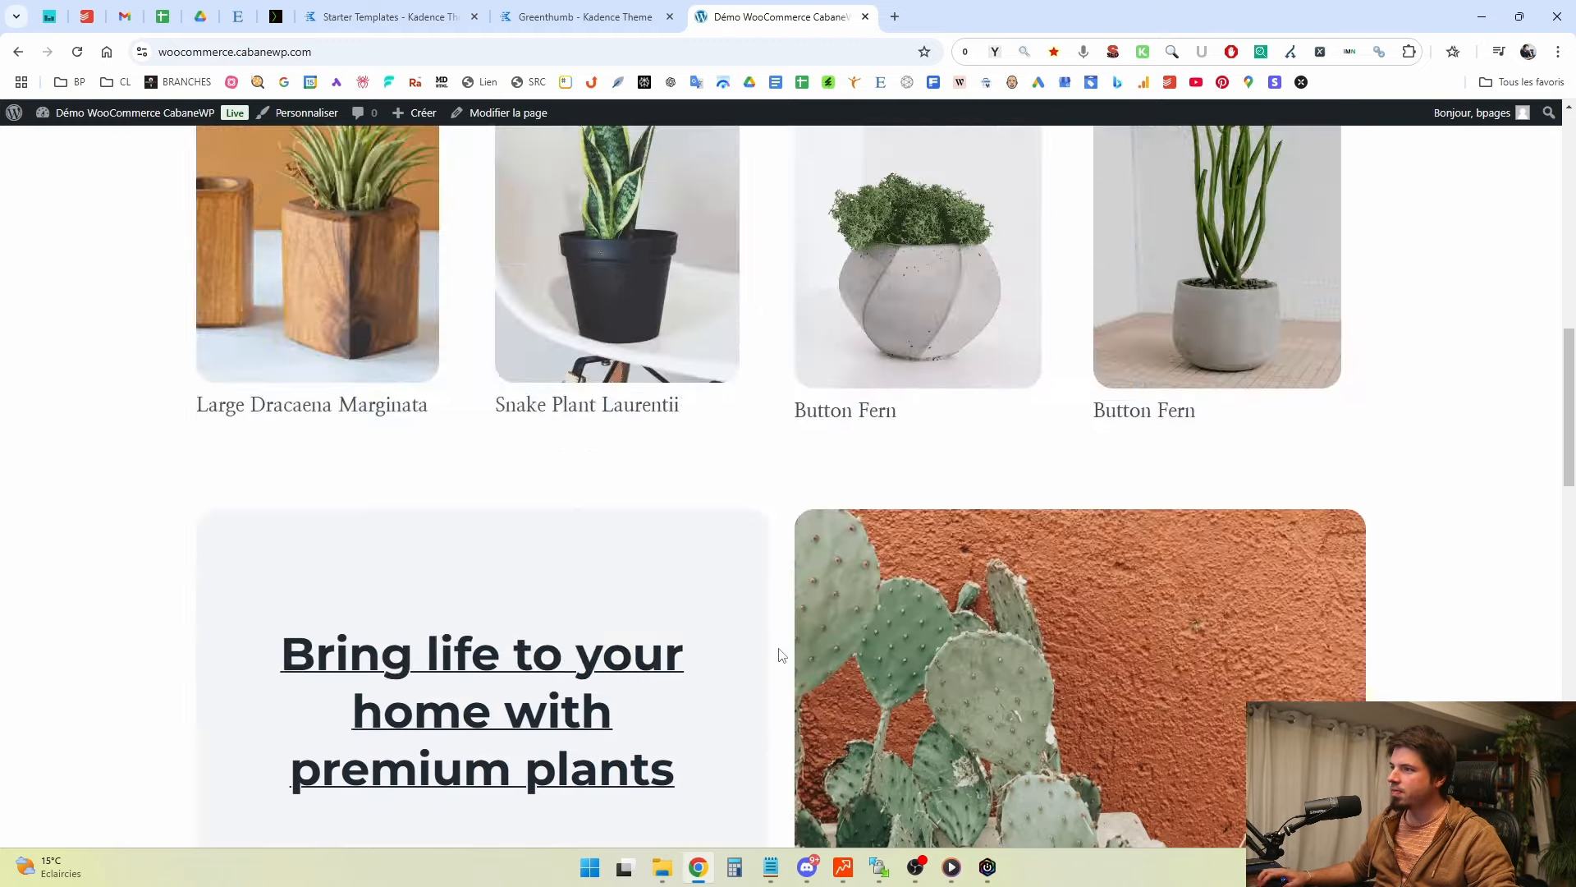
scroll(781, 655, "up", 15)
Open the site's Shop page and look over its demo products.
left_click(1268, 186)
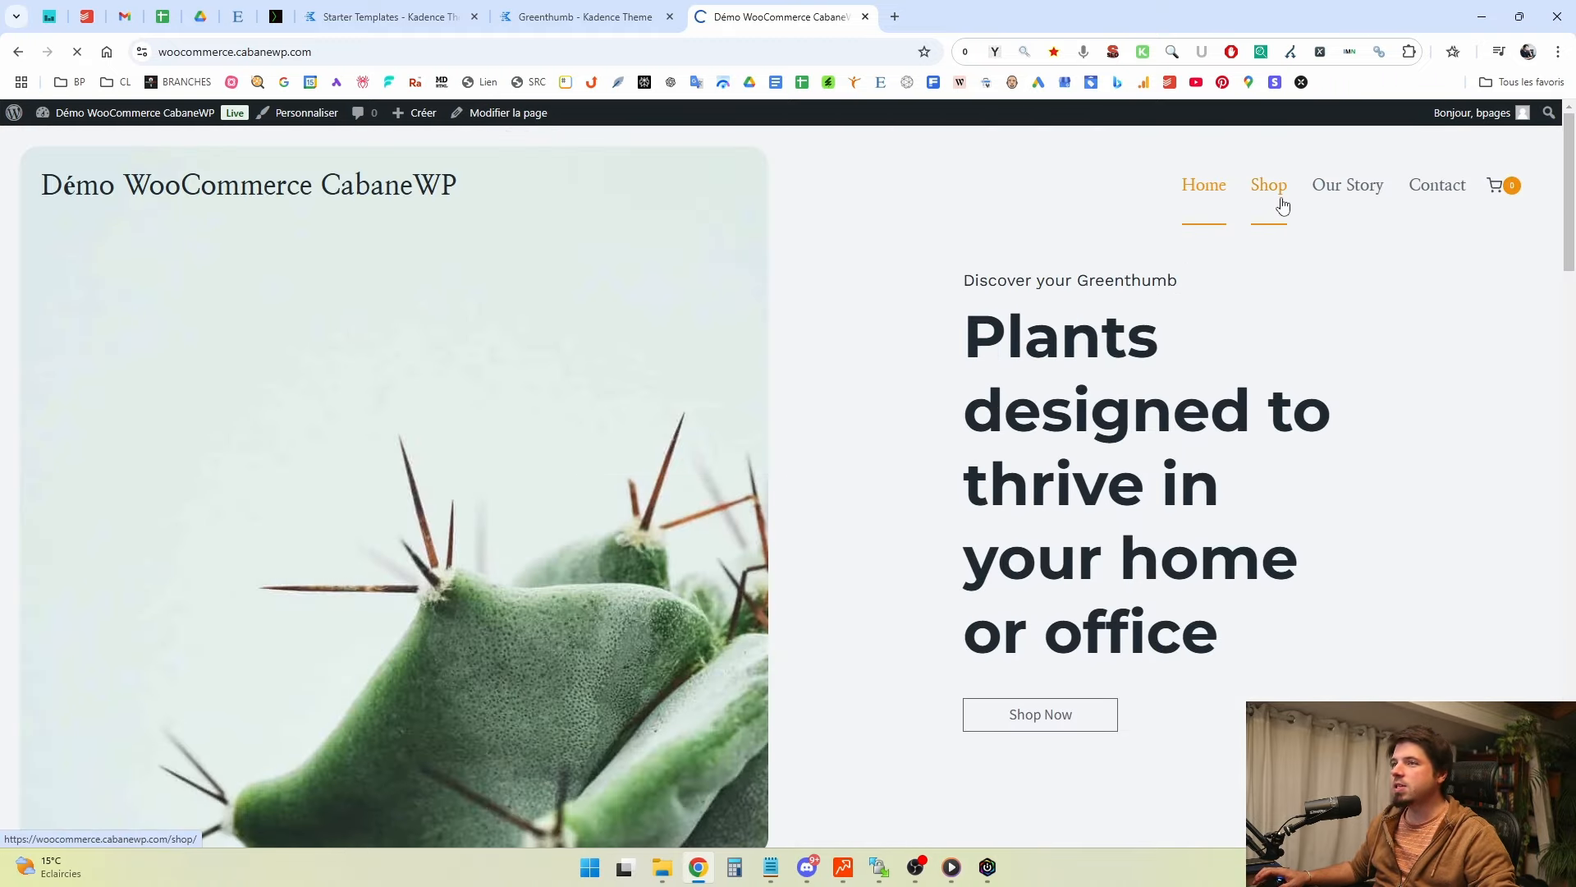
scroll(678, 371, "down", 1)
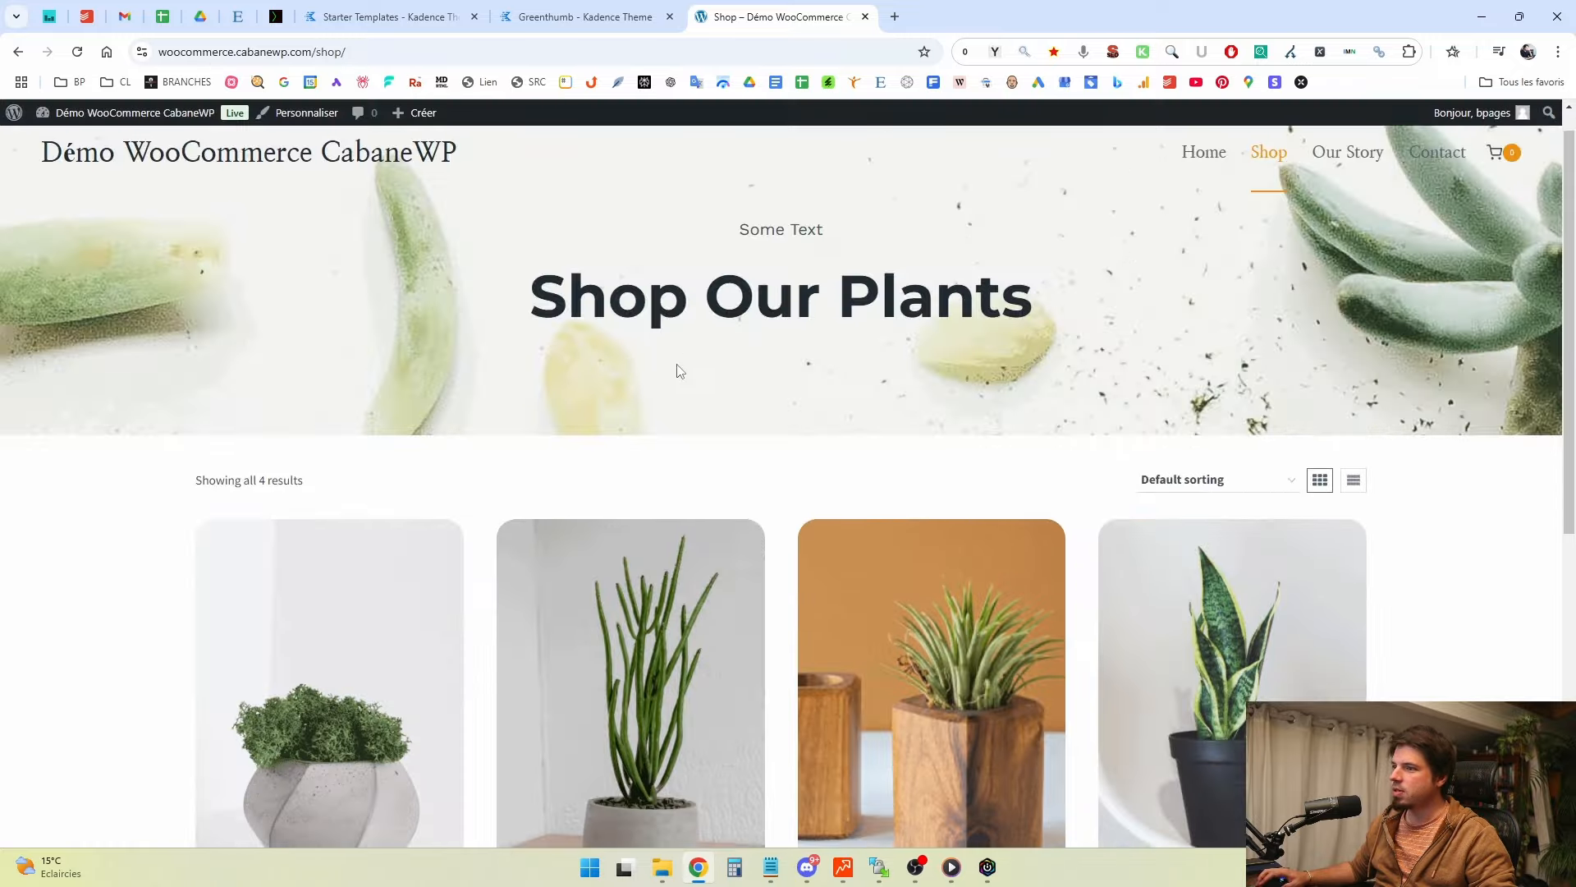
scroll(678, 371, "down", 7)
scroll(1113, 296, "up", 4)
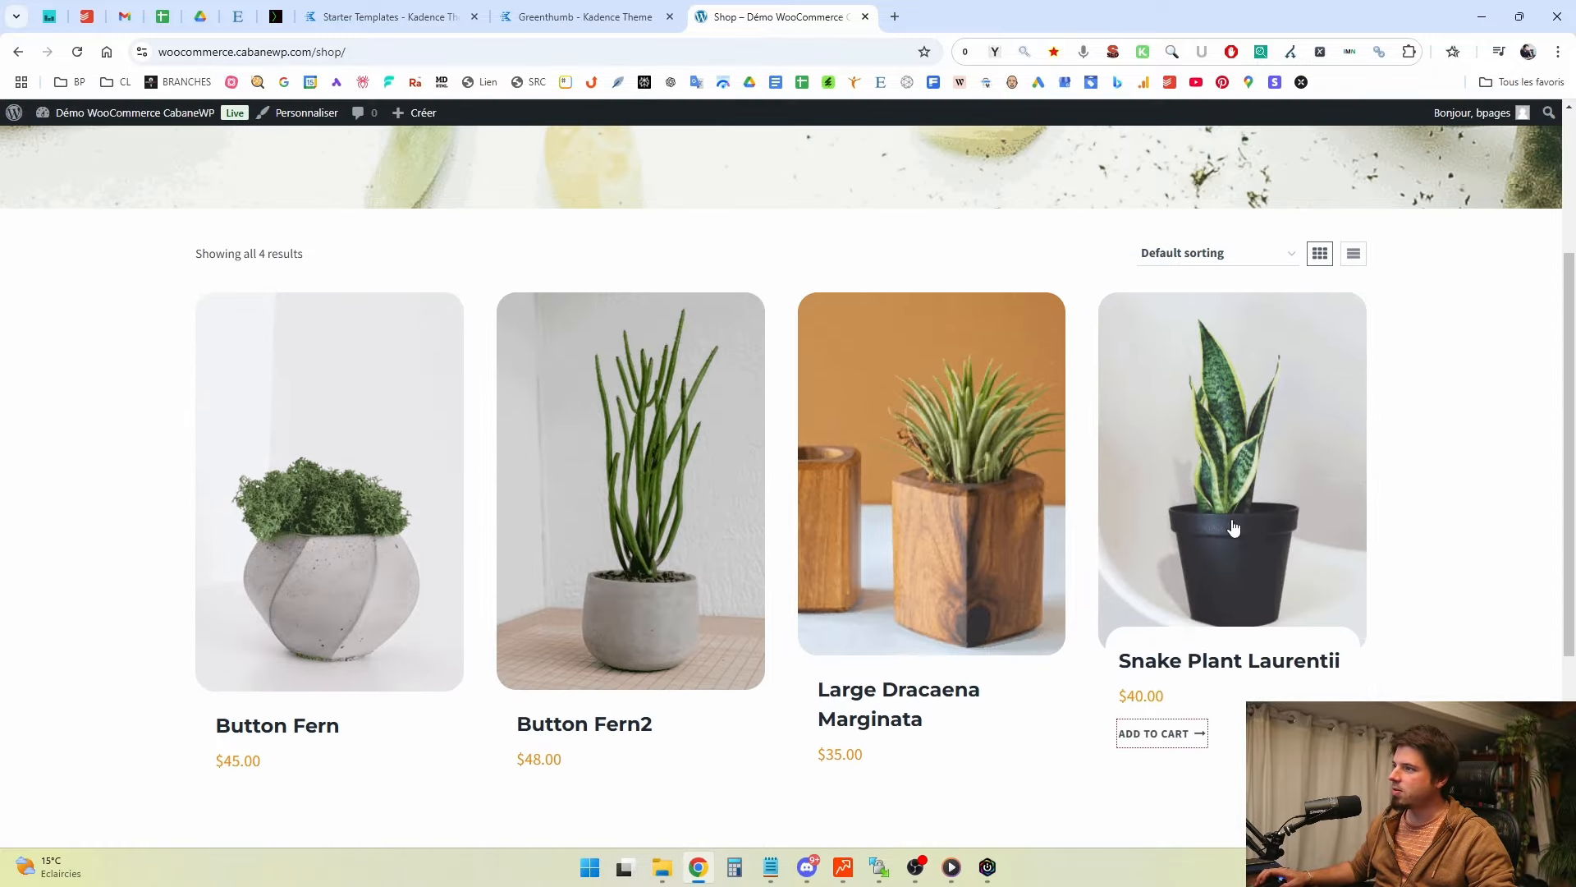
Open the Large Dracaena Marginata product from the shop and look through its page down to the related products and footer.
scroll(324, 335, "down", 4)
scroll(1022, 469, "up", 2)
left_click(971, 382)
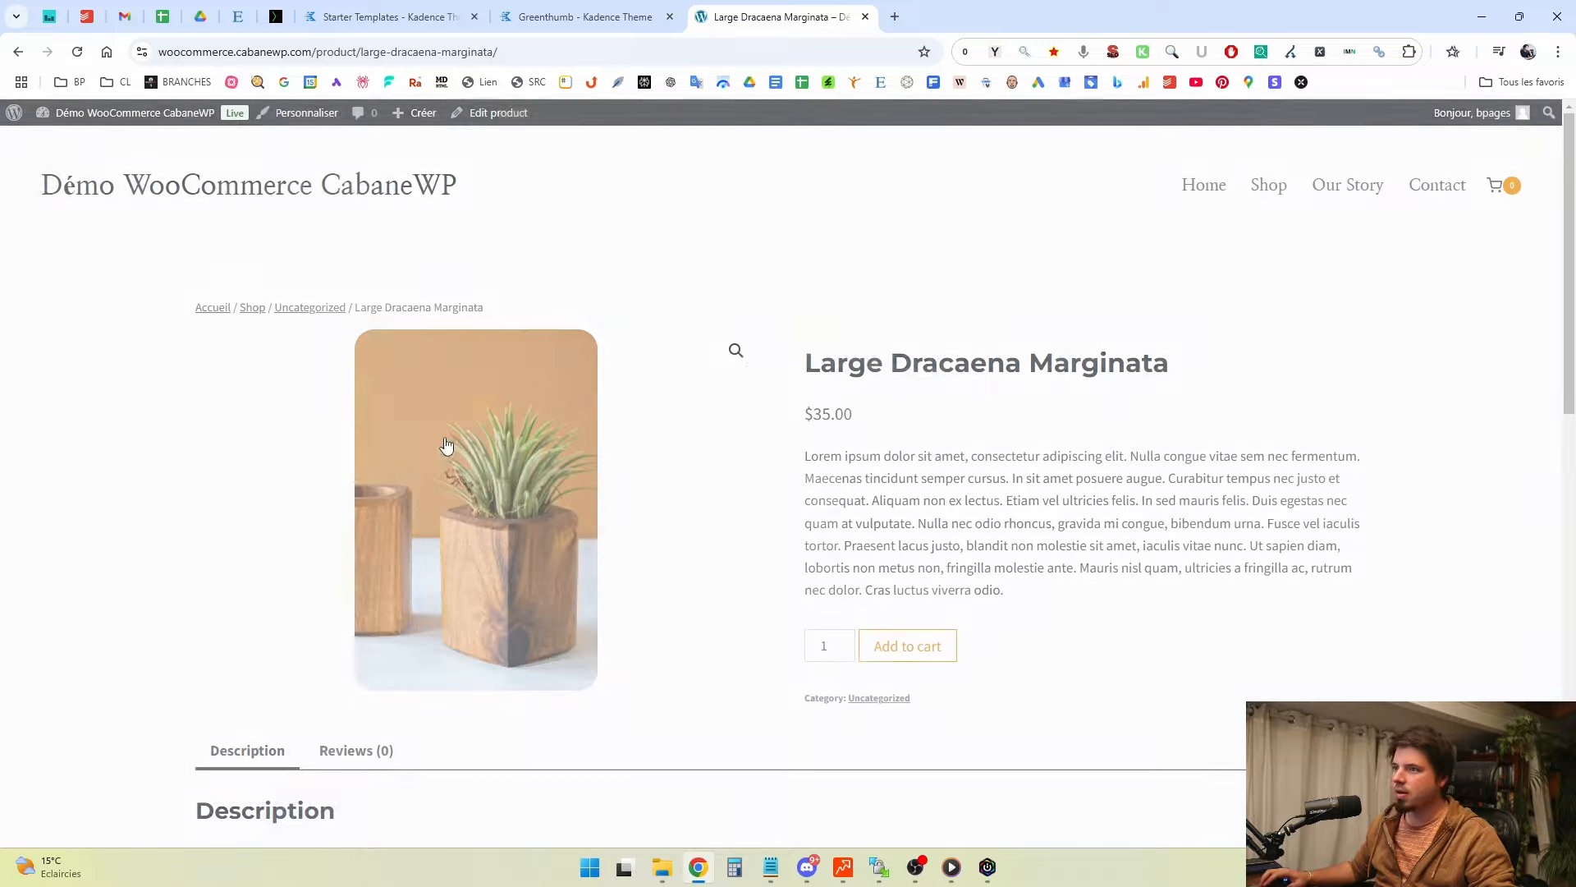
scroll(657, 384, "down", 10)
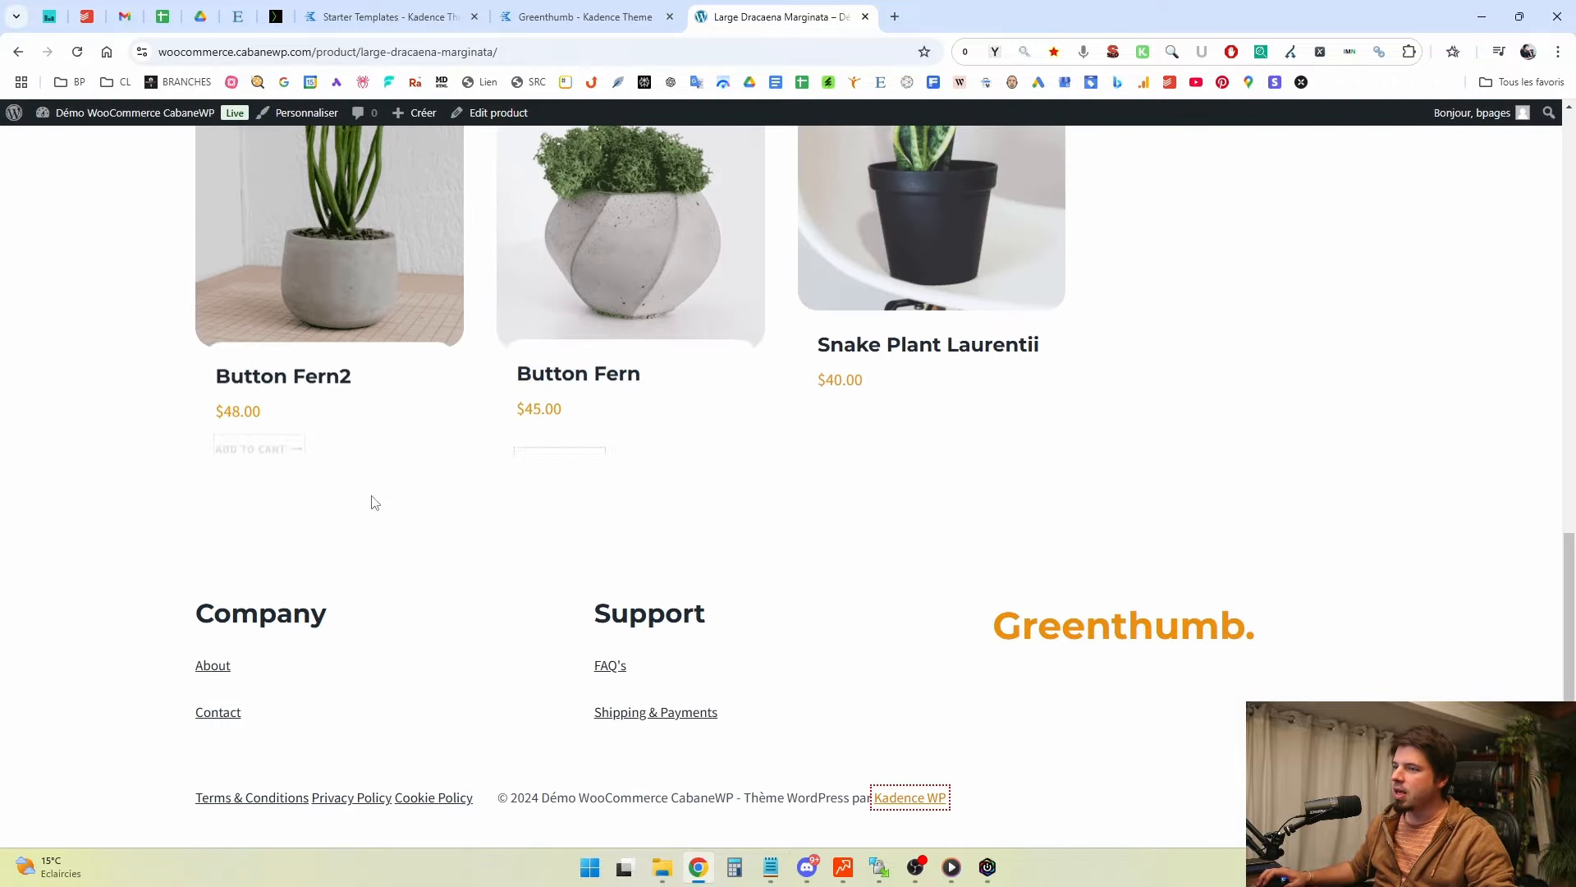
scroll(382, 534, "up", 8)
scroll(382, 534, "up", 2)
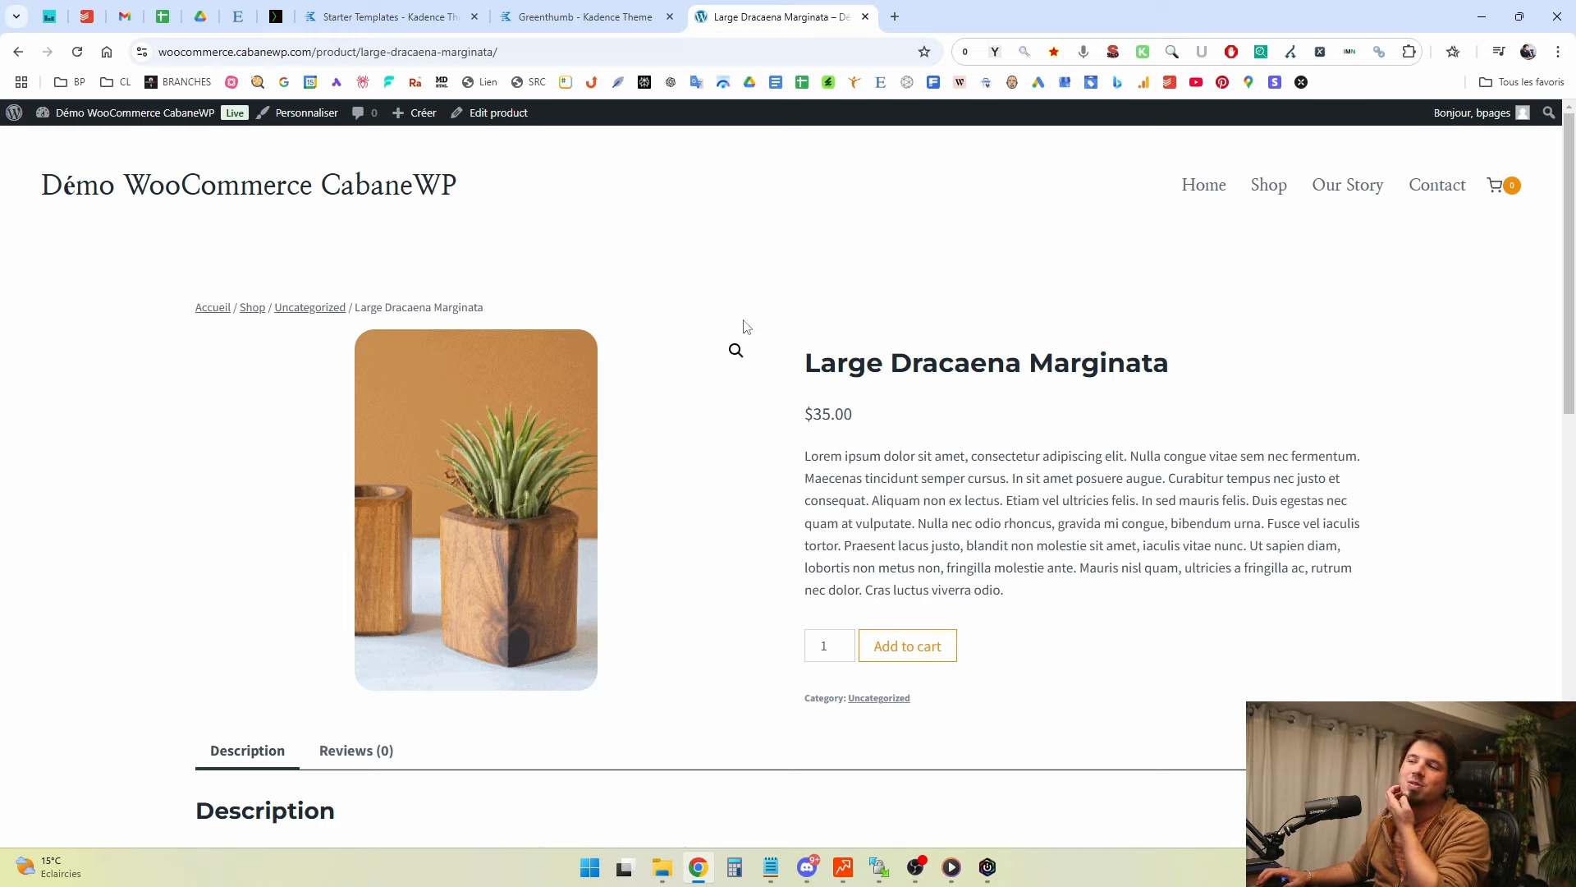
Open the site's Our Story page and look through its sections, including Our Founder.
left_click(1337, 203)
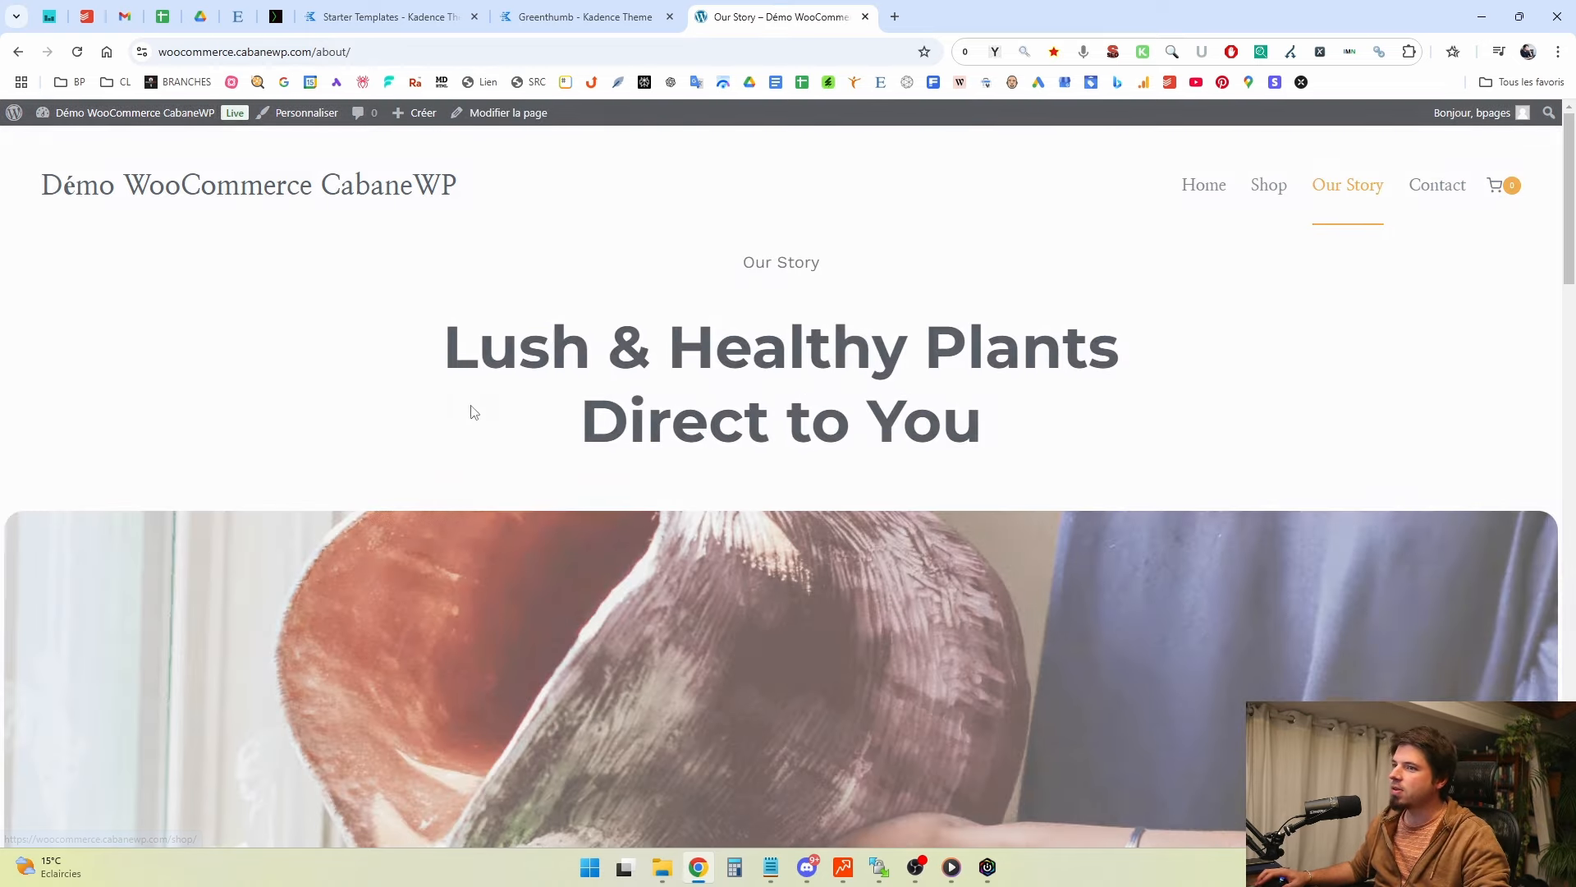
scroll(658, 344, "down", 4)
scroll(658, 344, "down", 14)
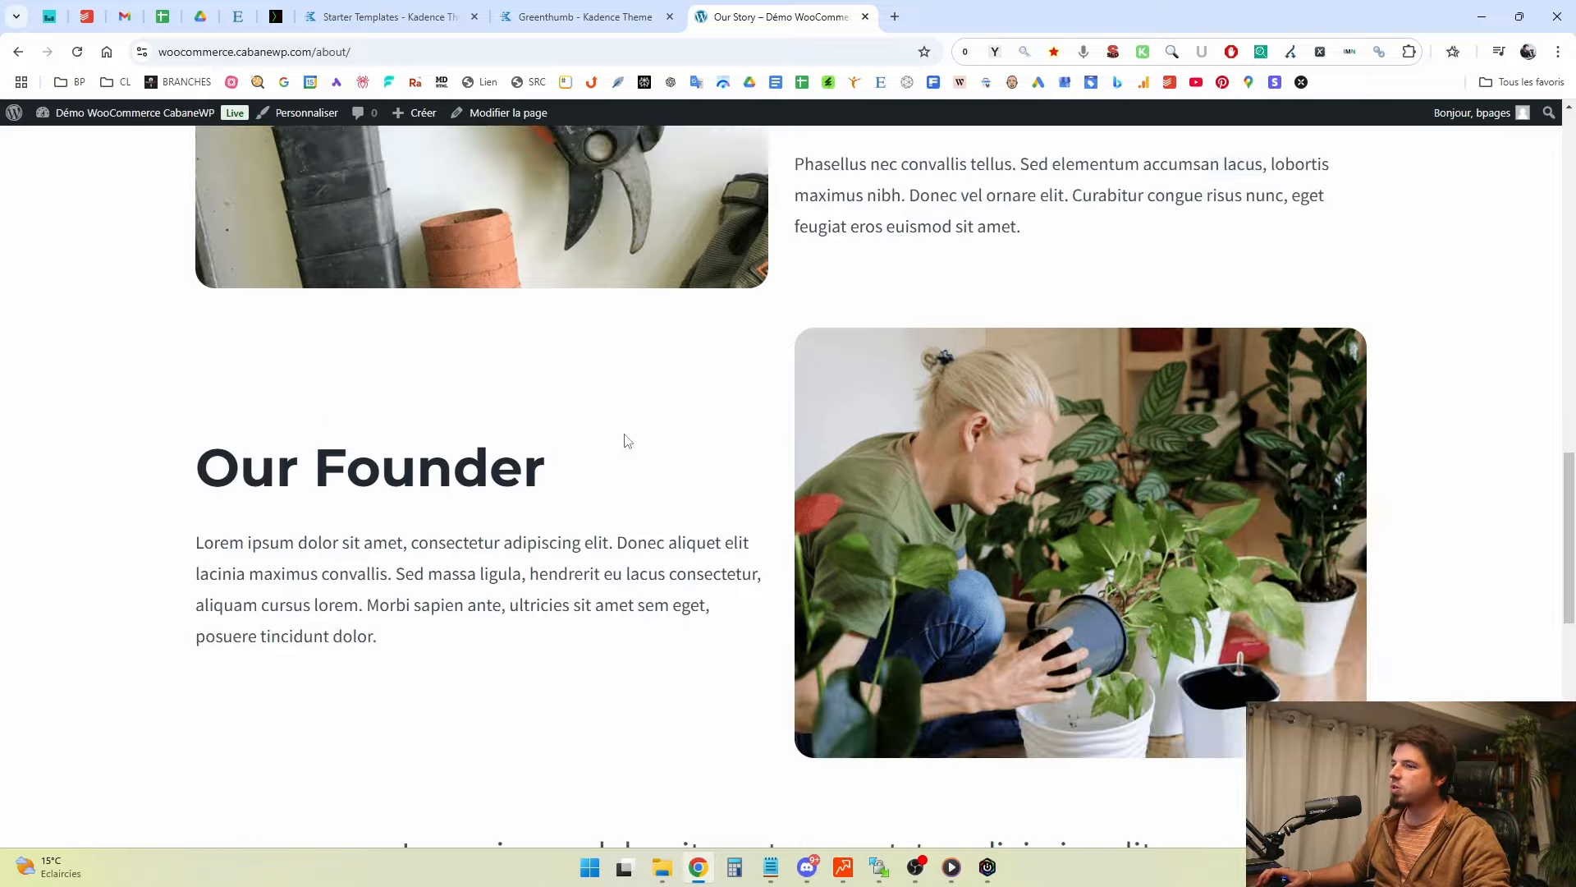
scroll(627, 440, "up", 9)
scroll(685, 549, "up", 10)
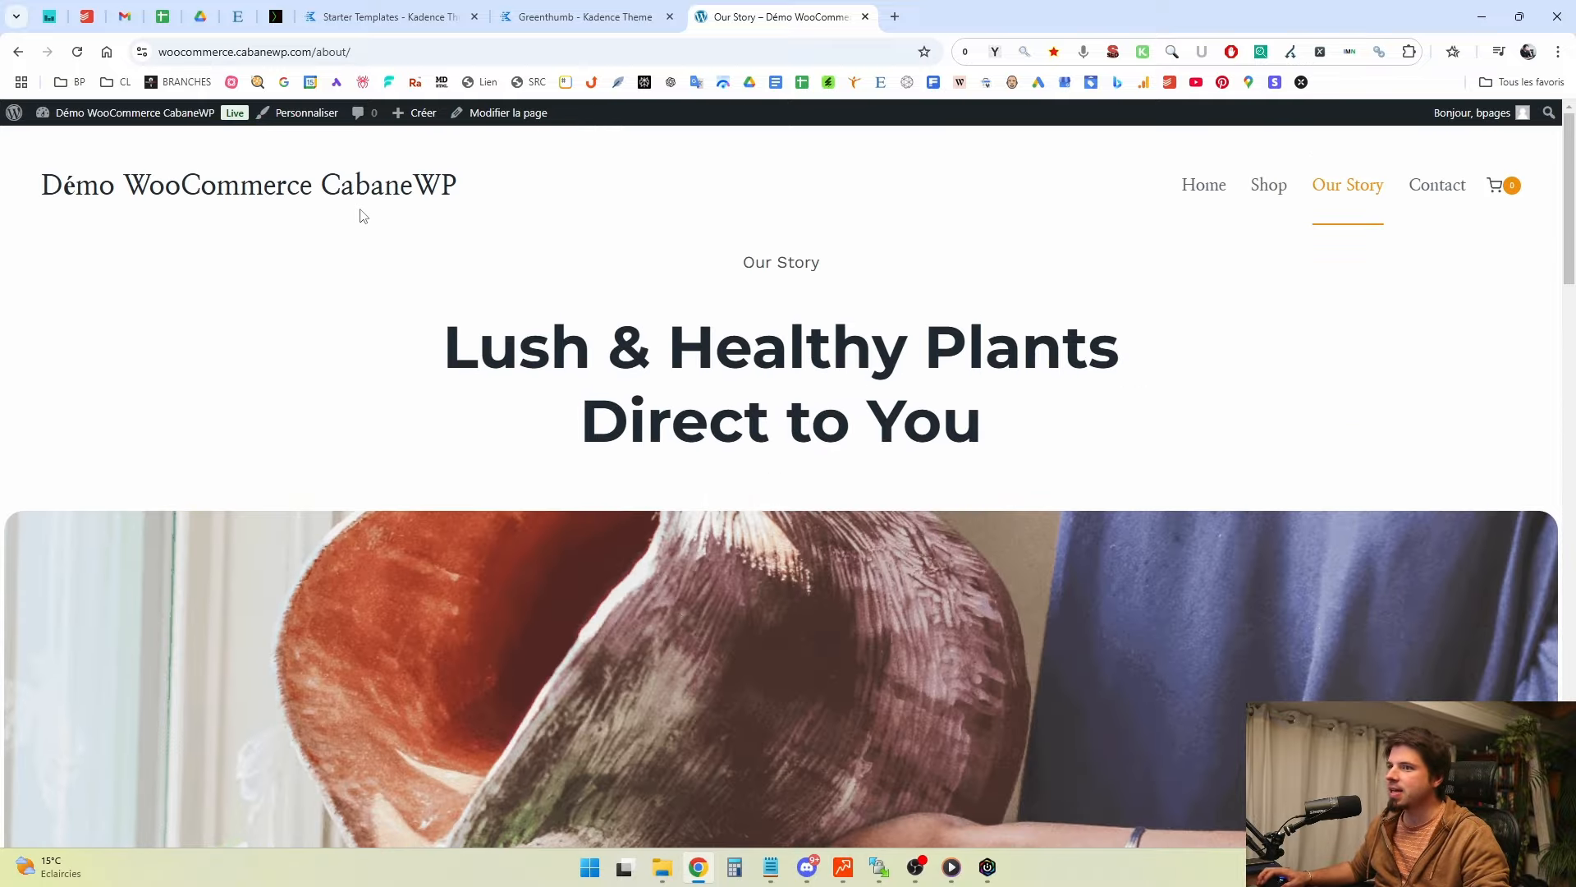
Return to the demo site's homepage and look over its hero and upper sections again.
left_click(284, 193)
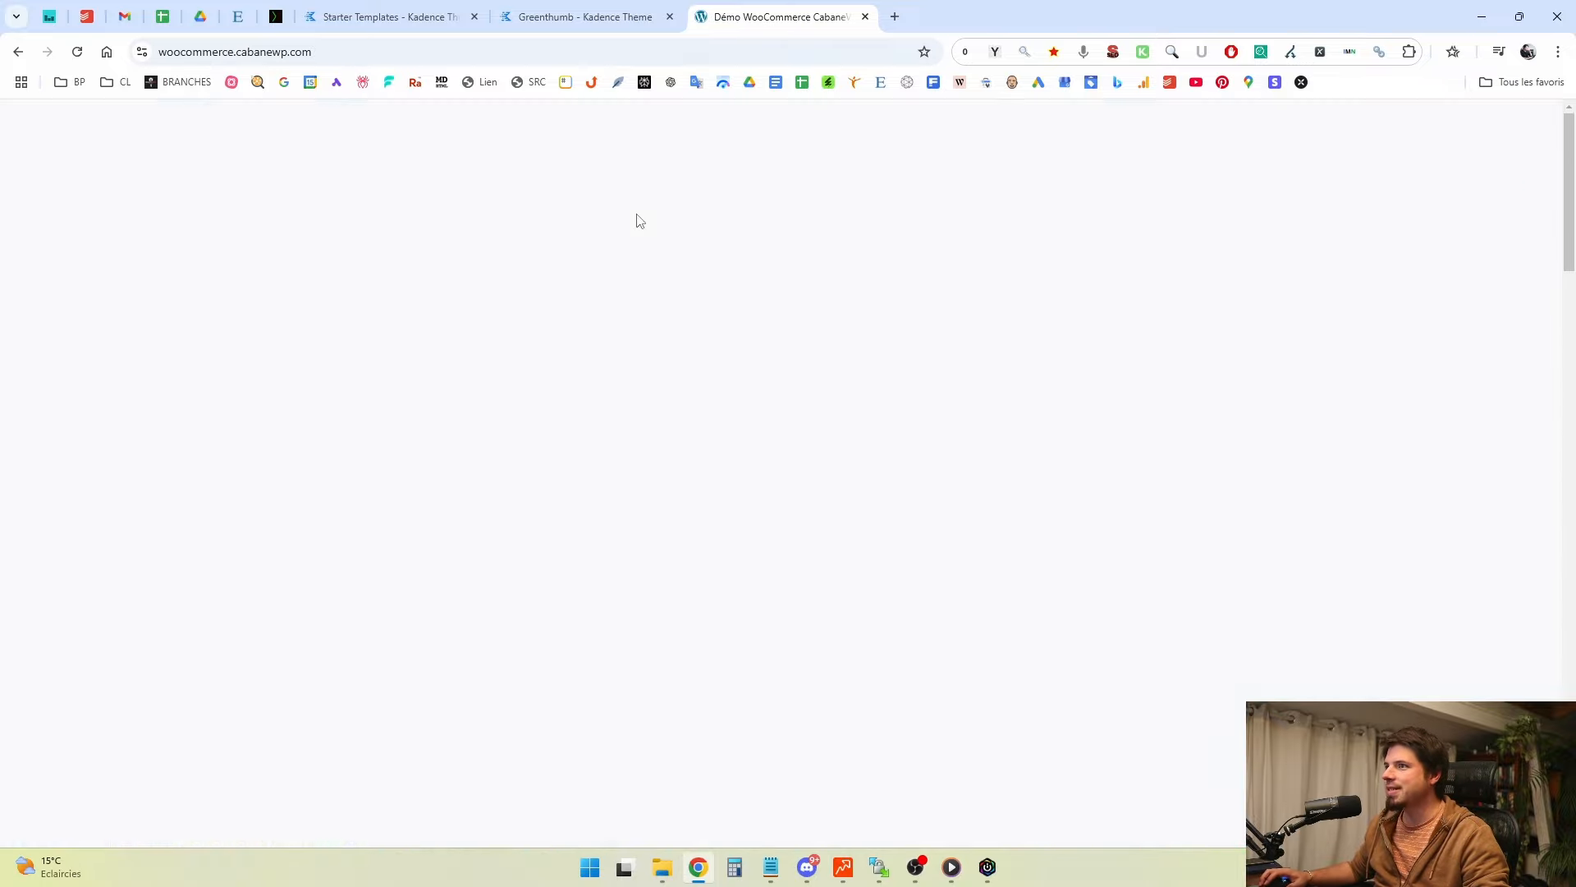
scroll(896, 350, "down", 5)
scroll(907, 369, "up", 5)
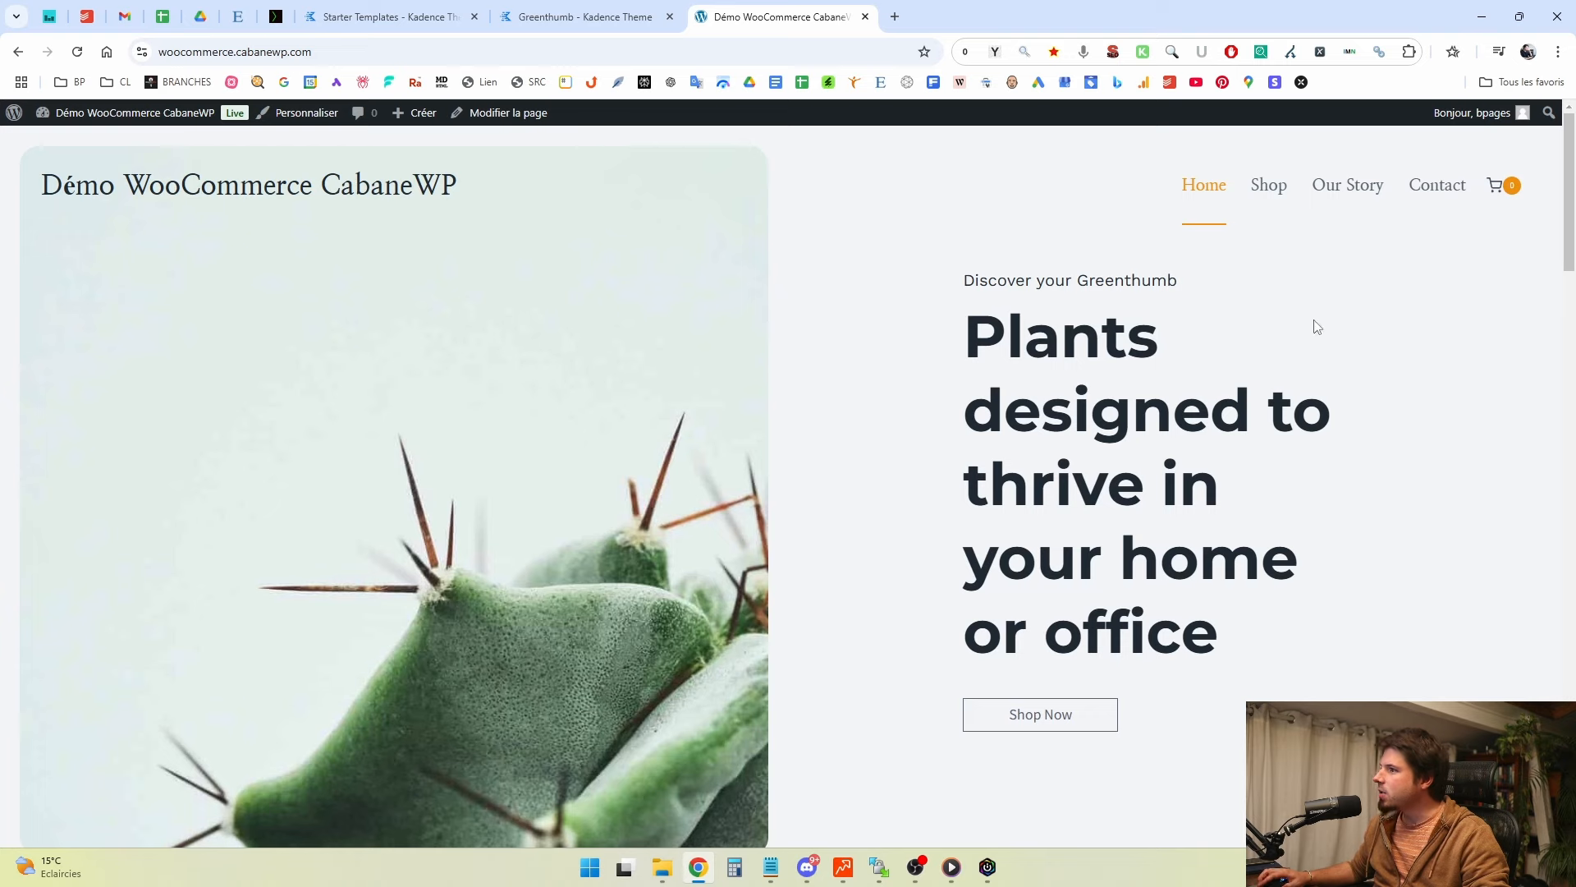
scroll(834, 422, "down", 5)
scroll(857, 380, "up", 5)
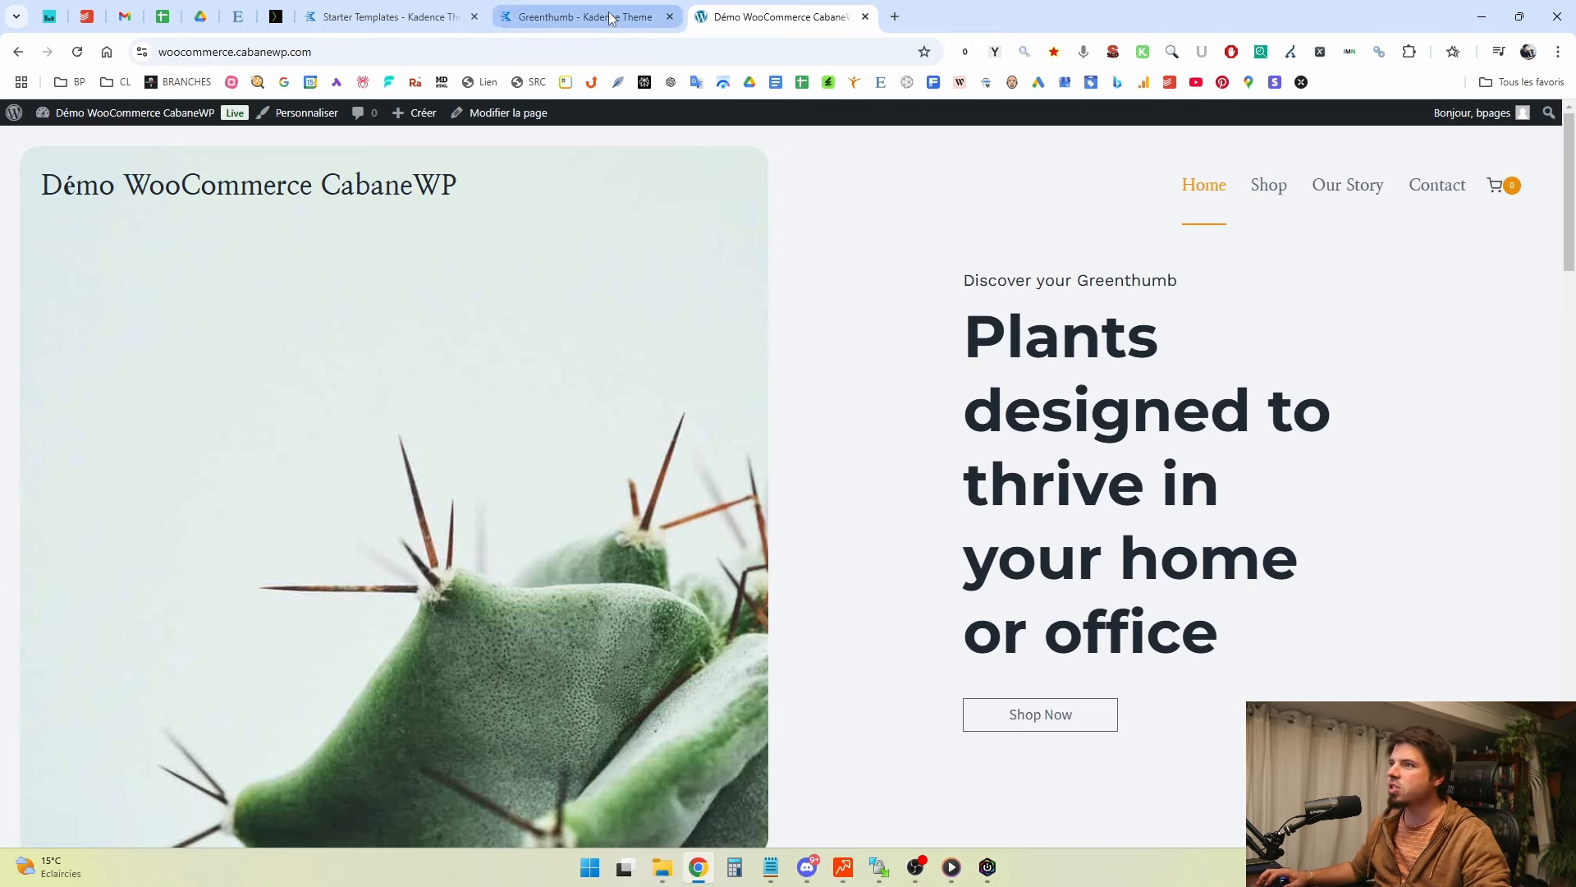
Browse Kadence's Ecommerce starter templates to compare the free and Pro designs, and return to the demo site.
left_click(584, 17)
left_click(415, 10)
scroll(695, 494, "down", 10)
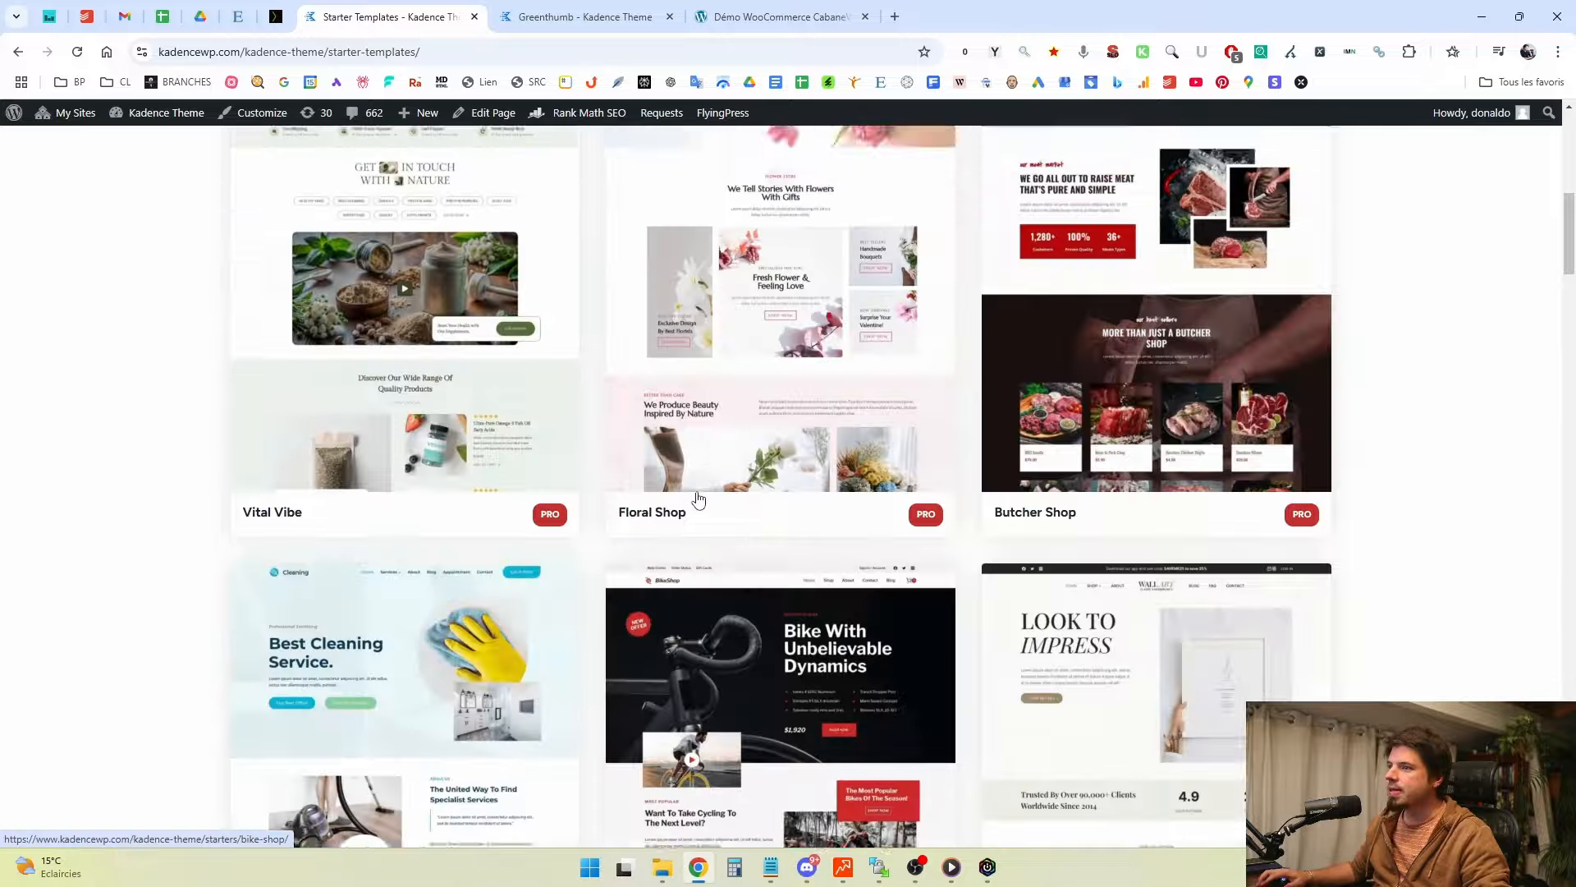
scroll(699, 497, "up", 2)
scroll(699, 497, "down", 12)
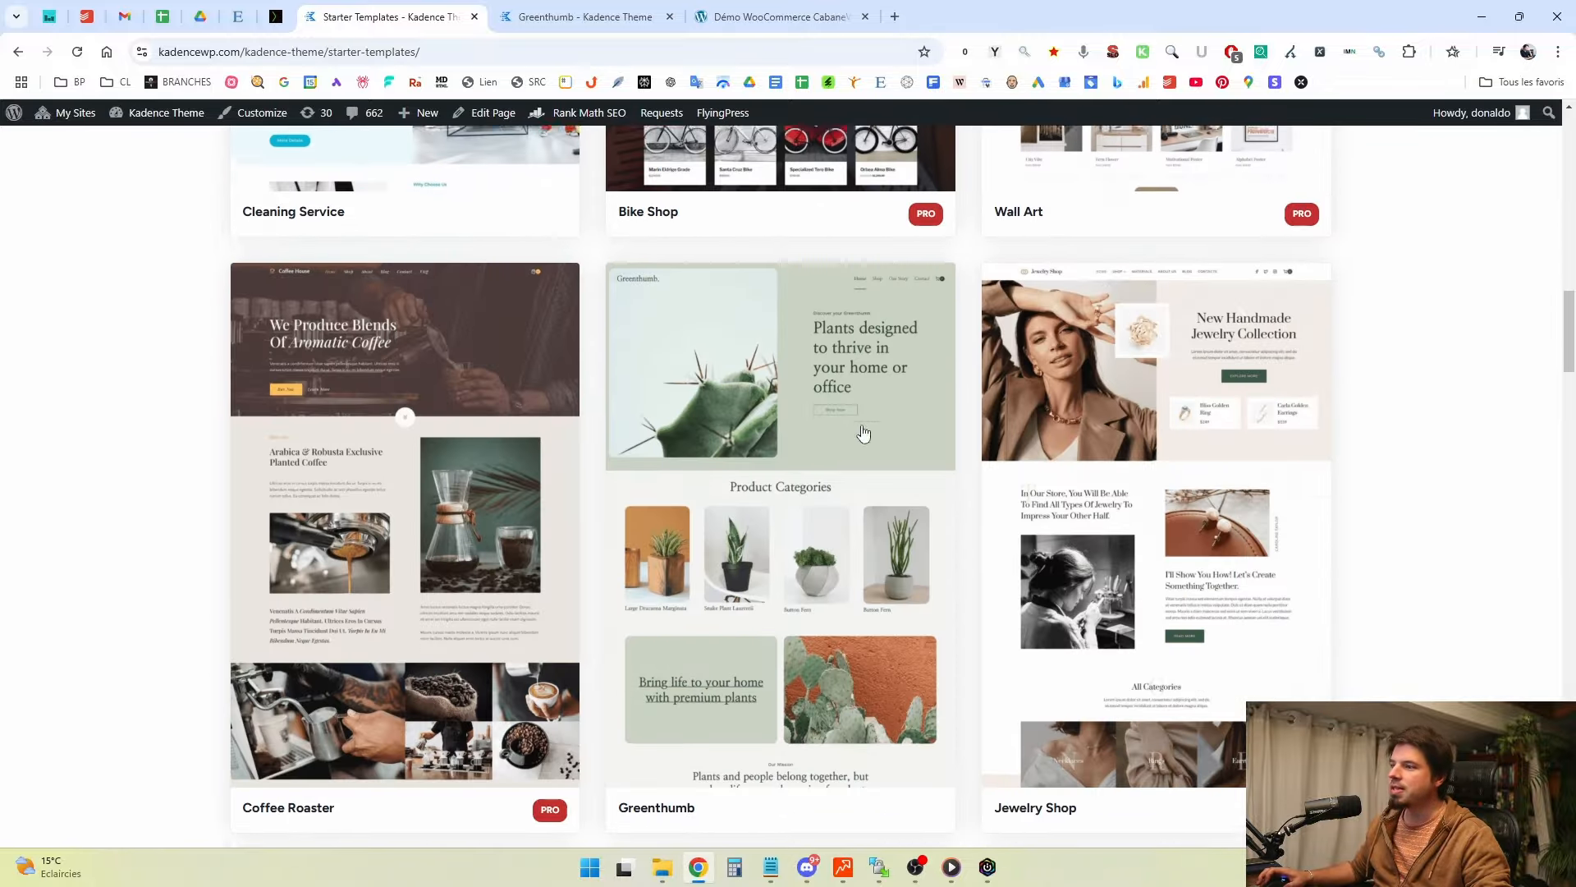
scroll(570, 411, "up", 15)
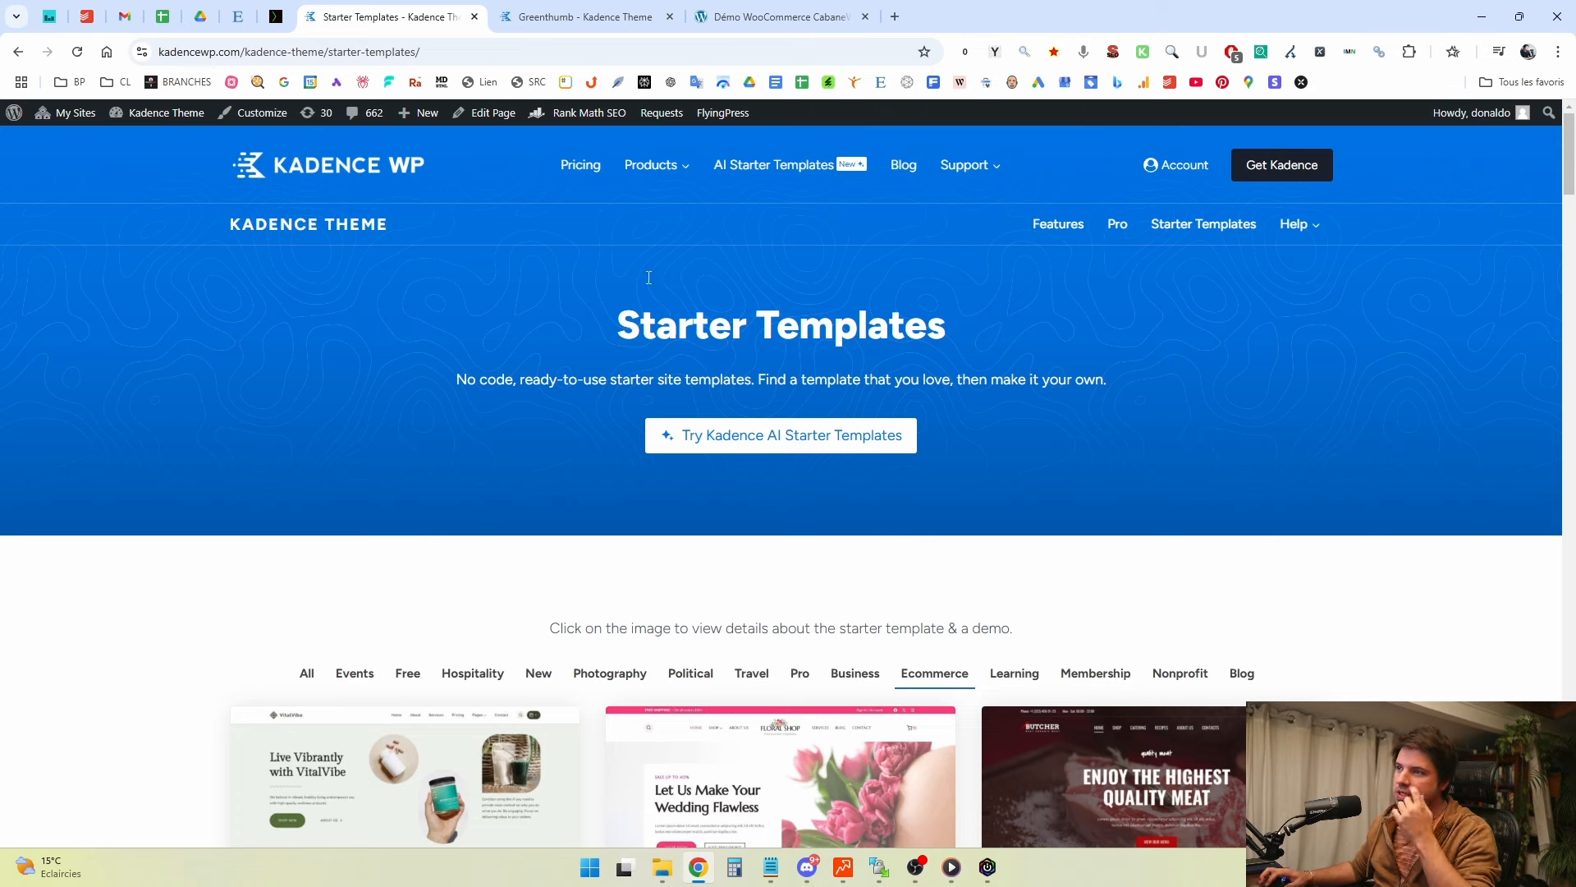
left_click(585, 16)
left_click(734, 14)
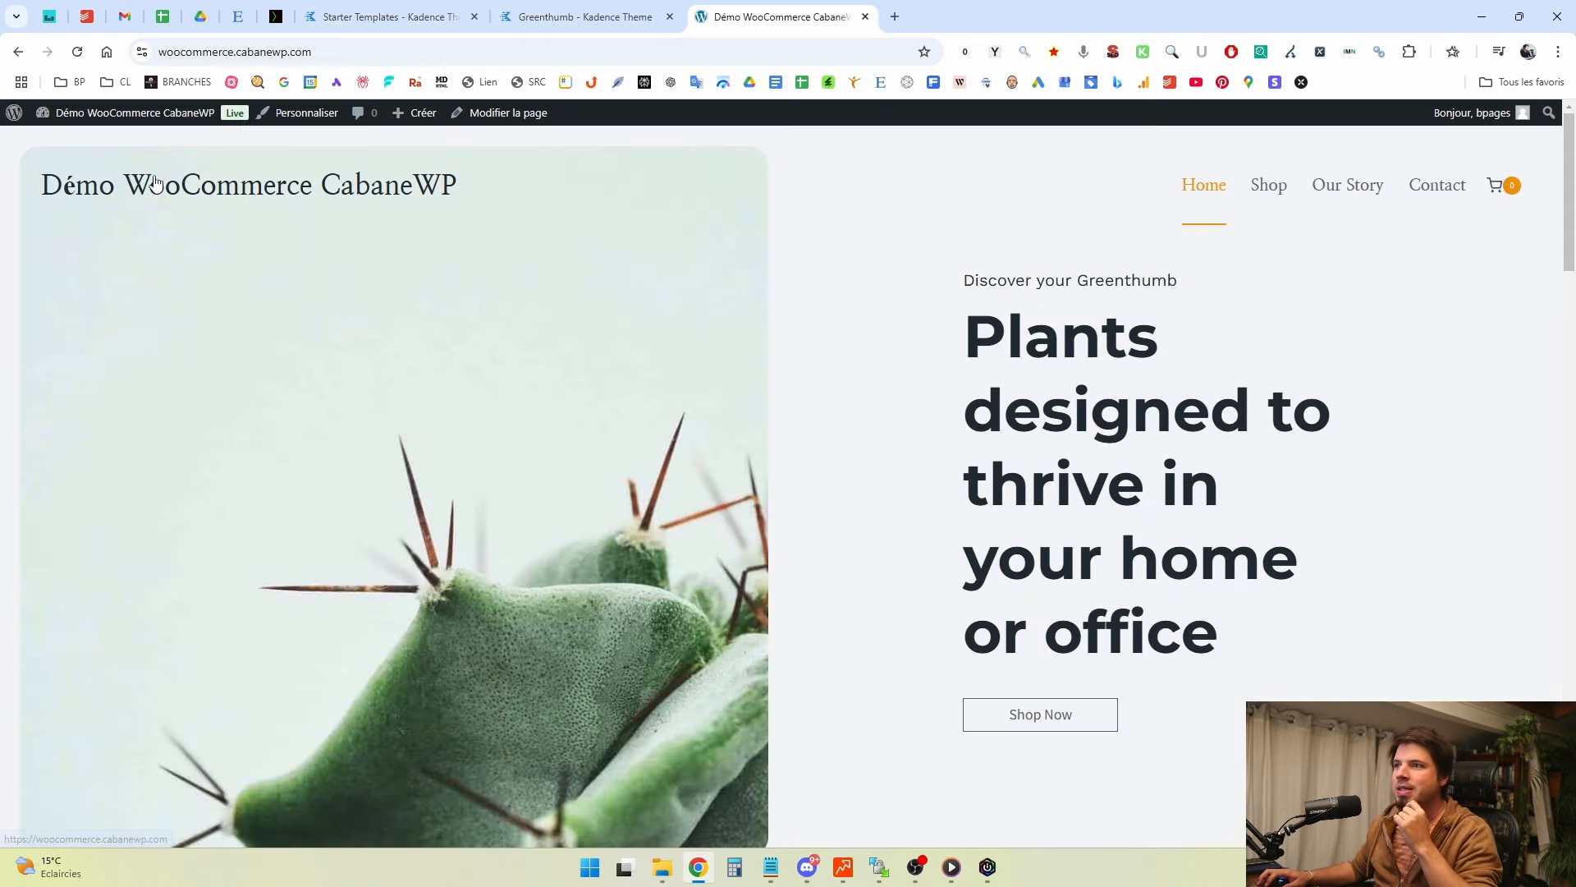
Go to the demo site's WordPress admin and open the Kadence theme's dashboard.
mouse_move(75, 113)
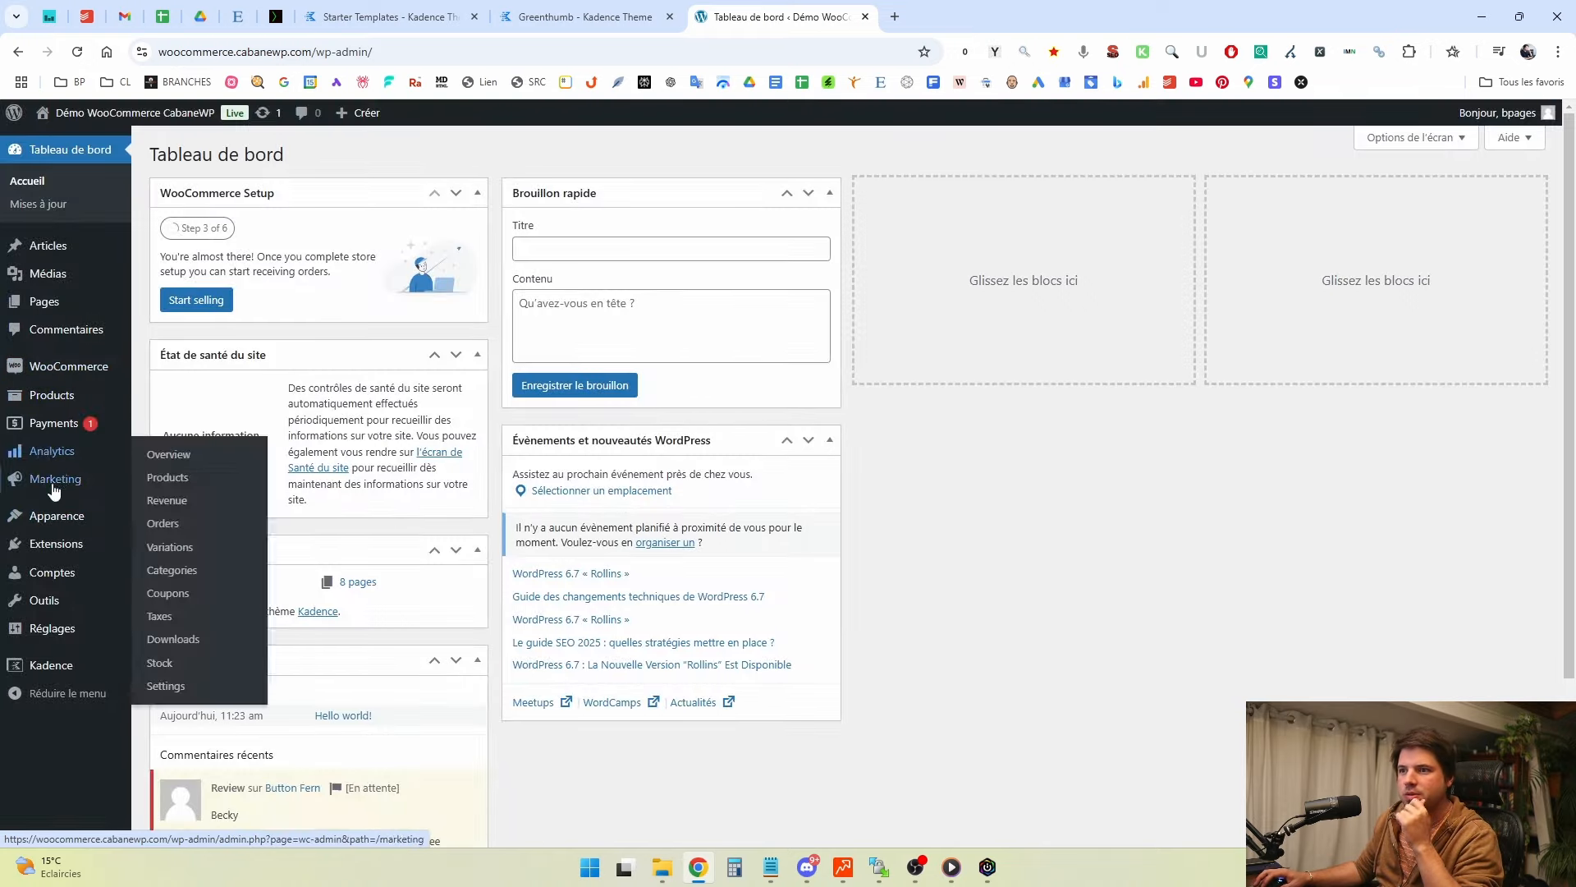
mouse_move(53, 515)
left_click(156, 636)
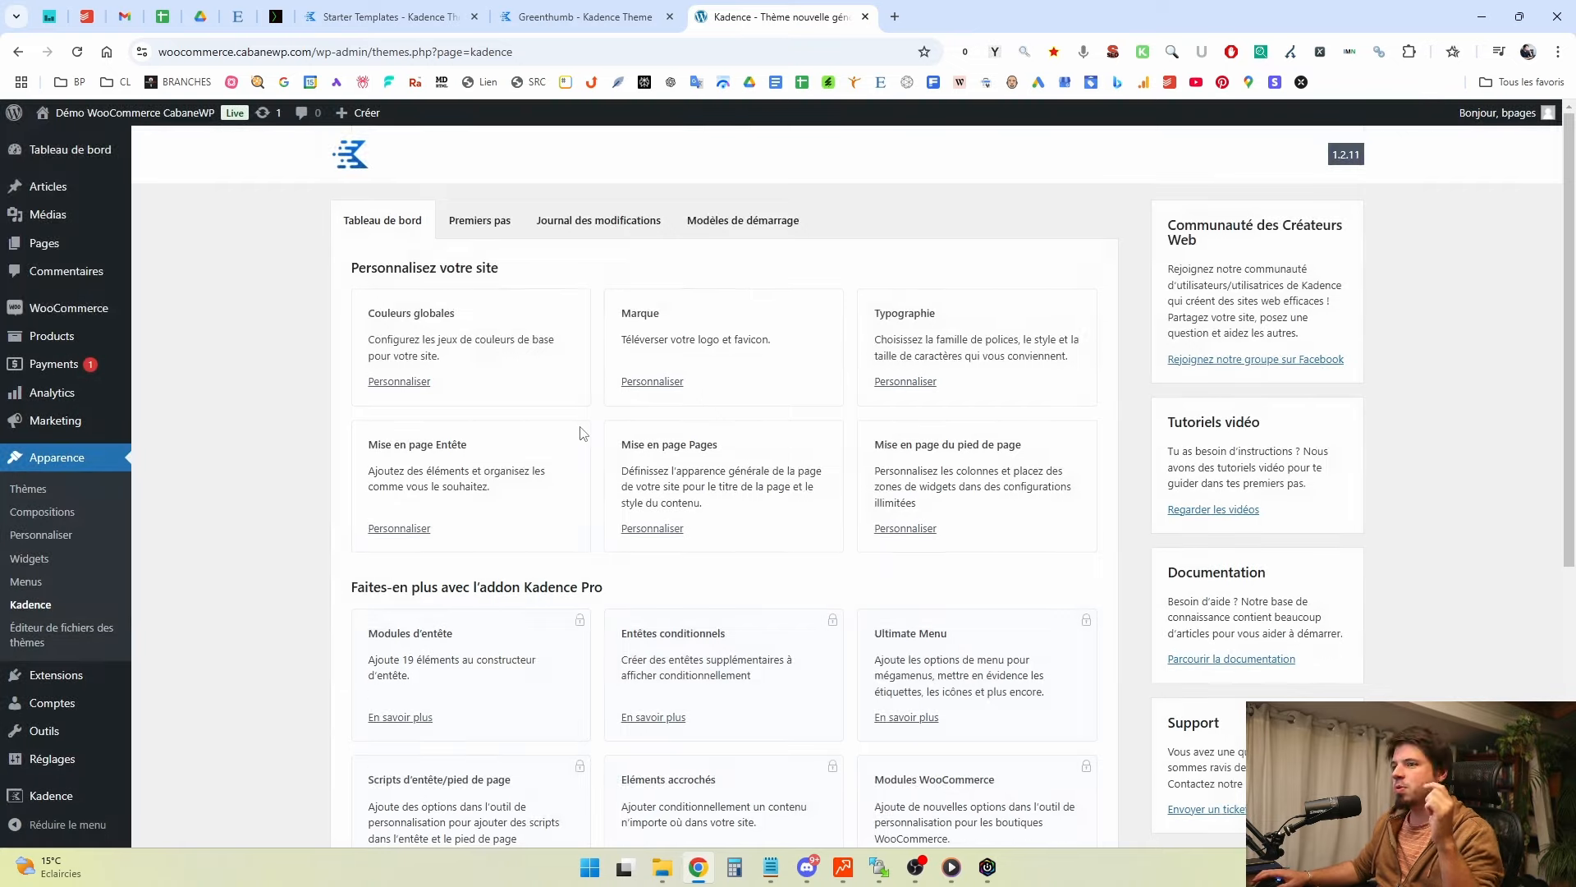
Review the theme's customization options and Kadence Pro add-on modules, and glance at the Greenthumb template page before returning to the Kadence dashboard.
scroll(583, 432, "down", 4)
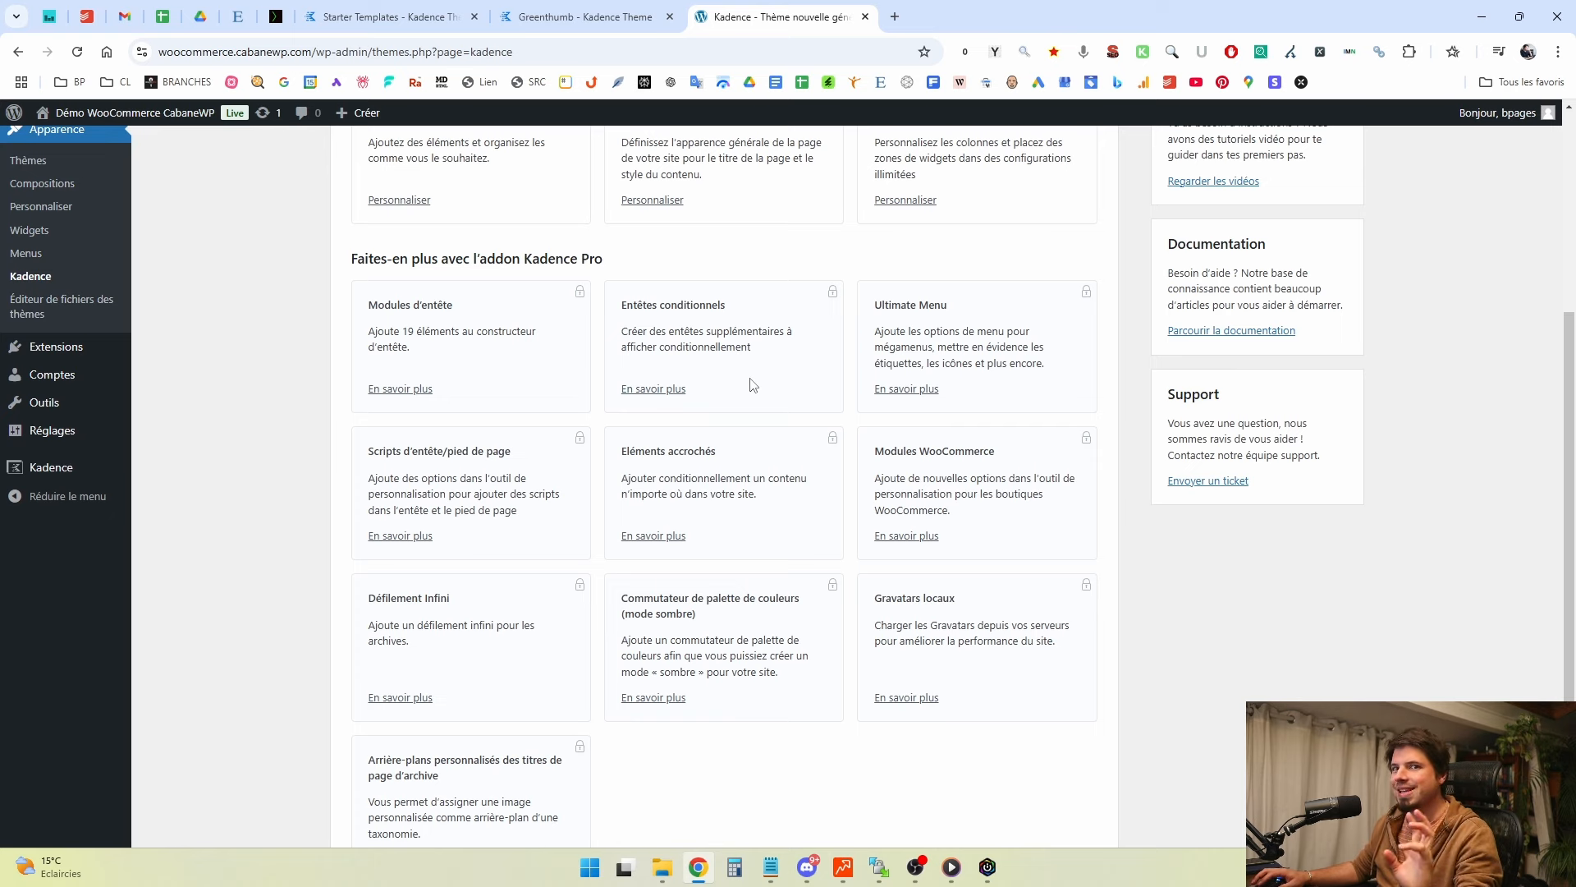
scroll(767, 390, "down", 1)
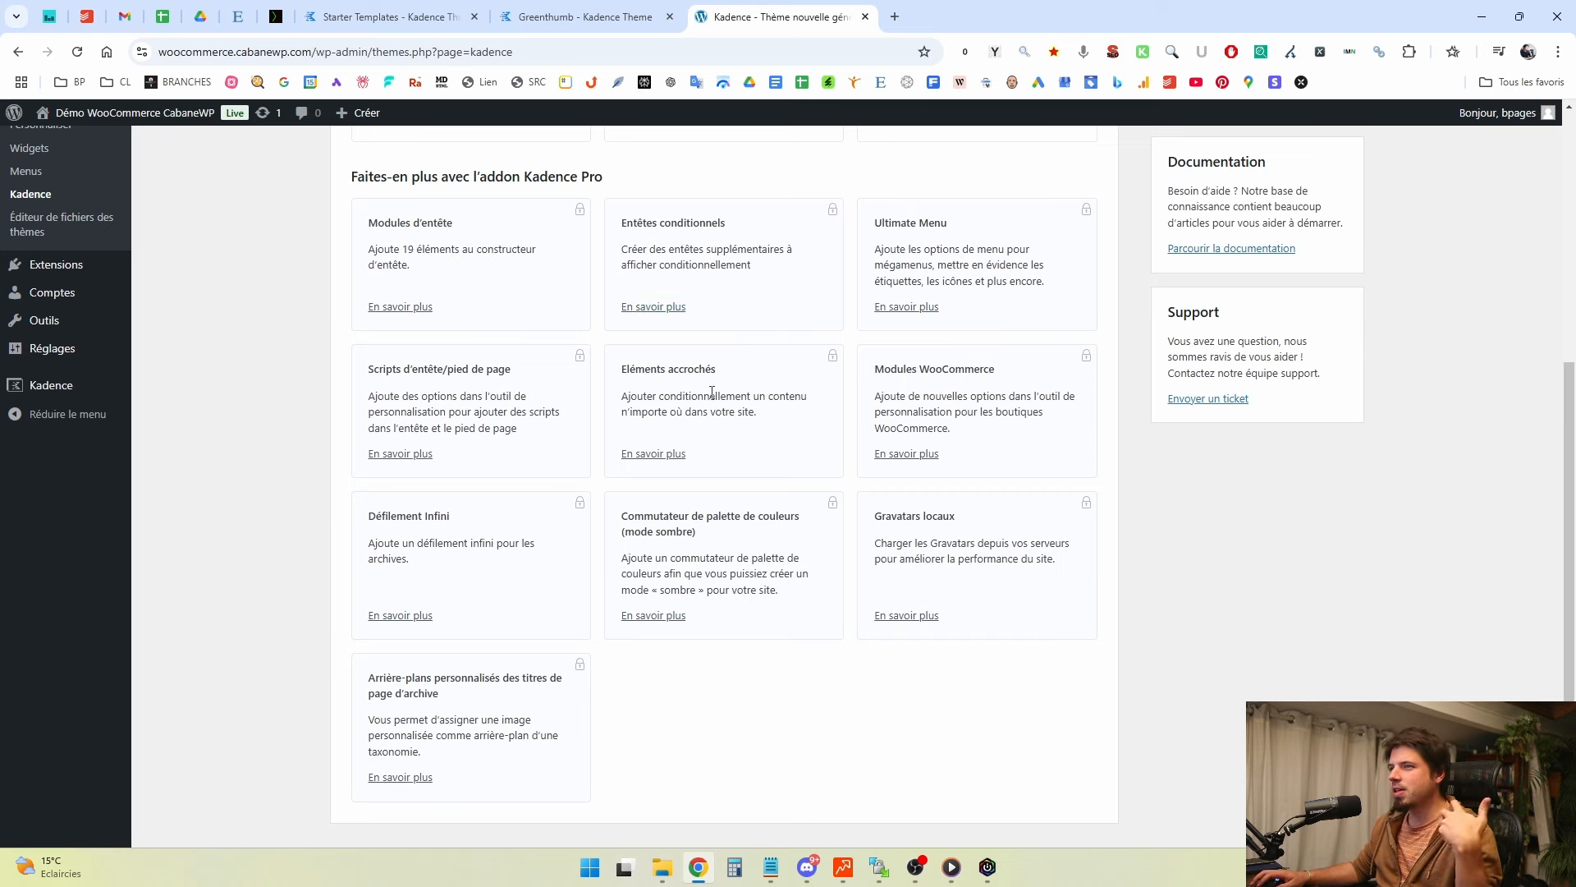
scroll(501, 427, "down", 1)
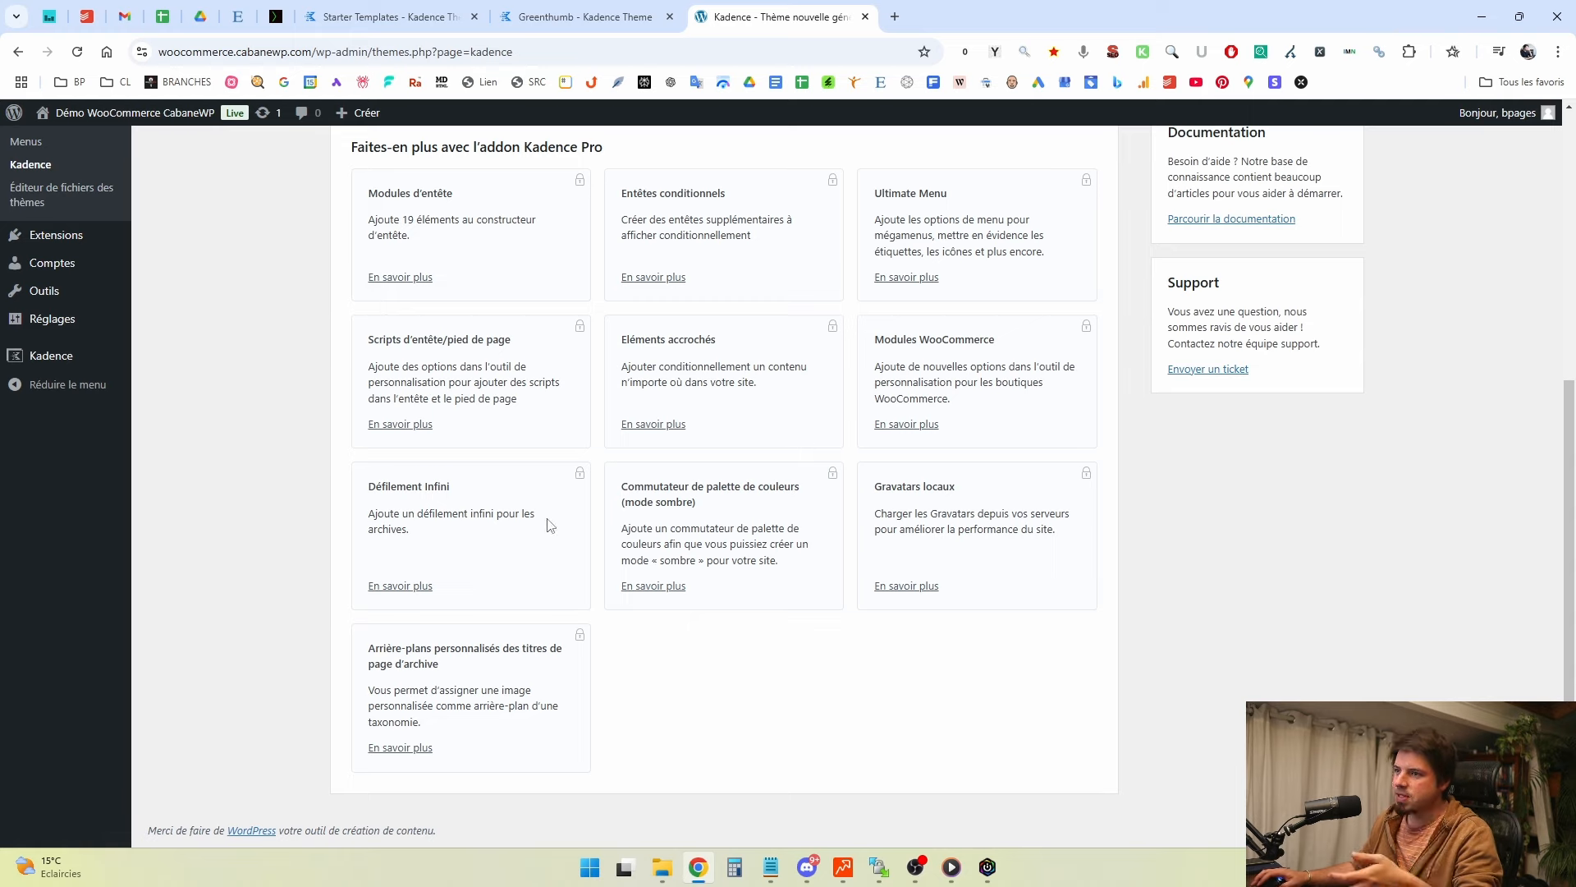
scroll(600, 706, "up", 5)
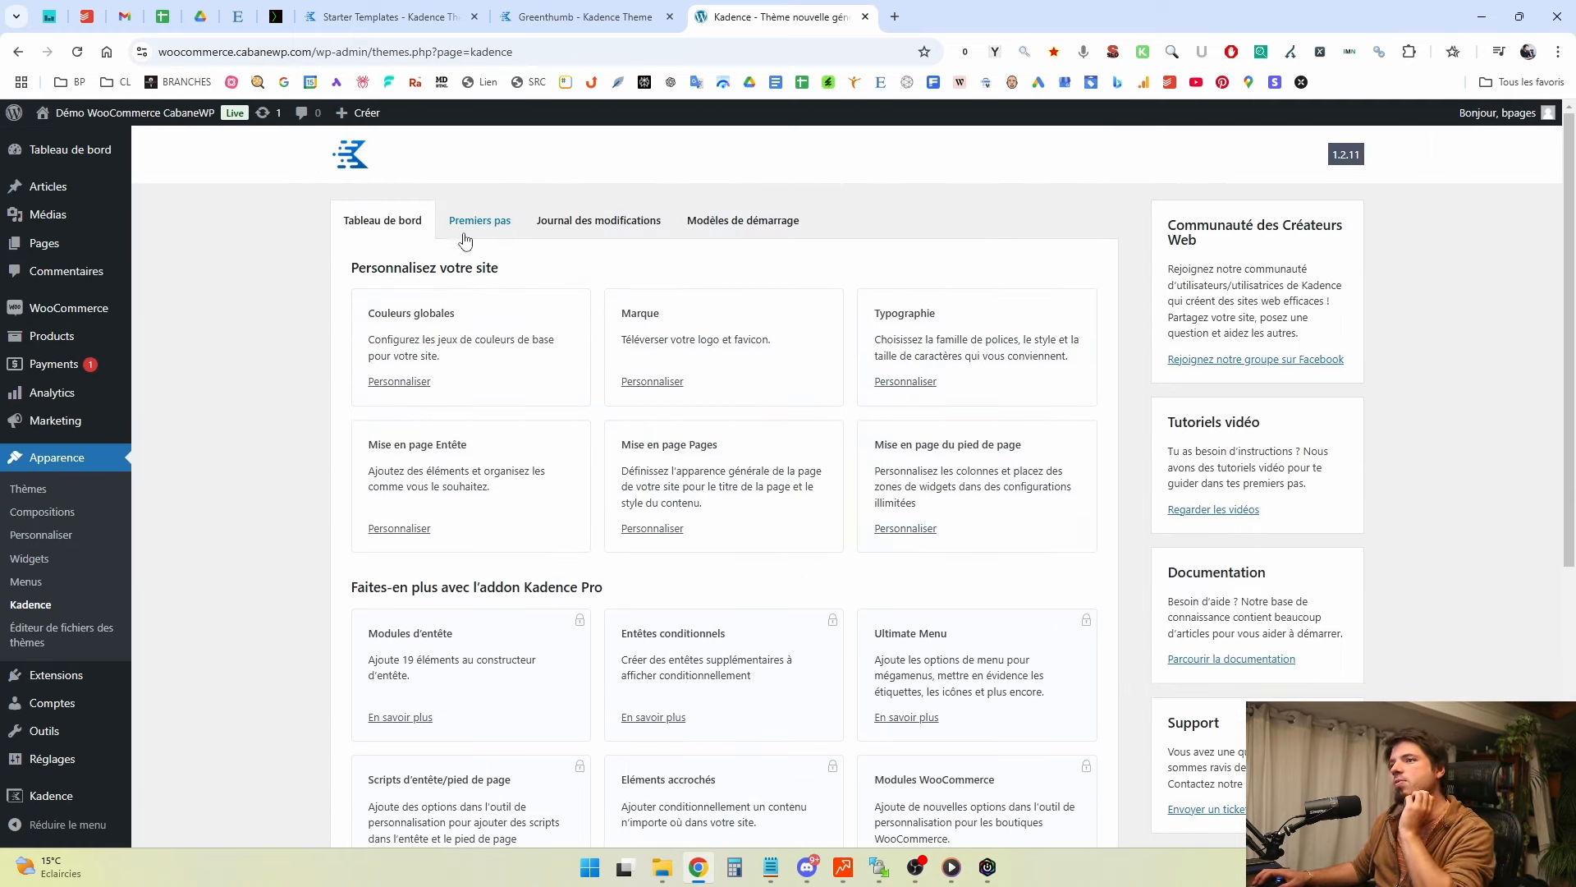
left_click(586, 16)
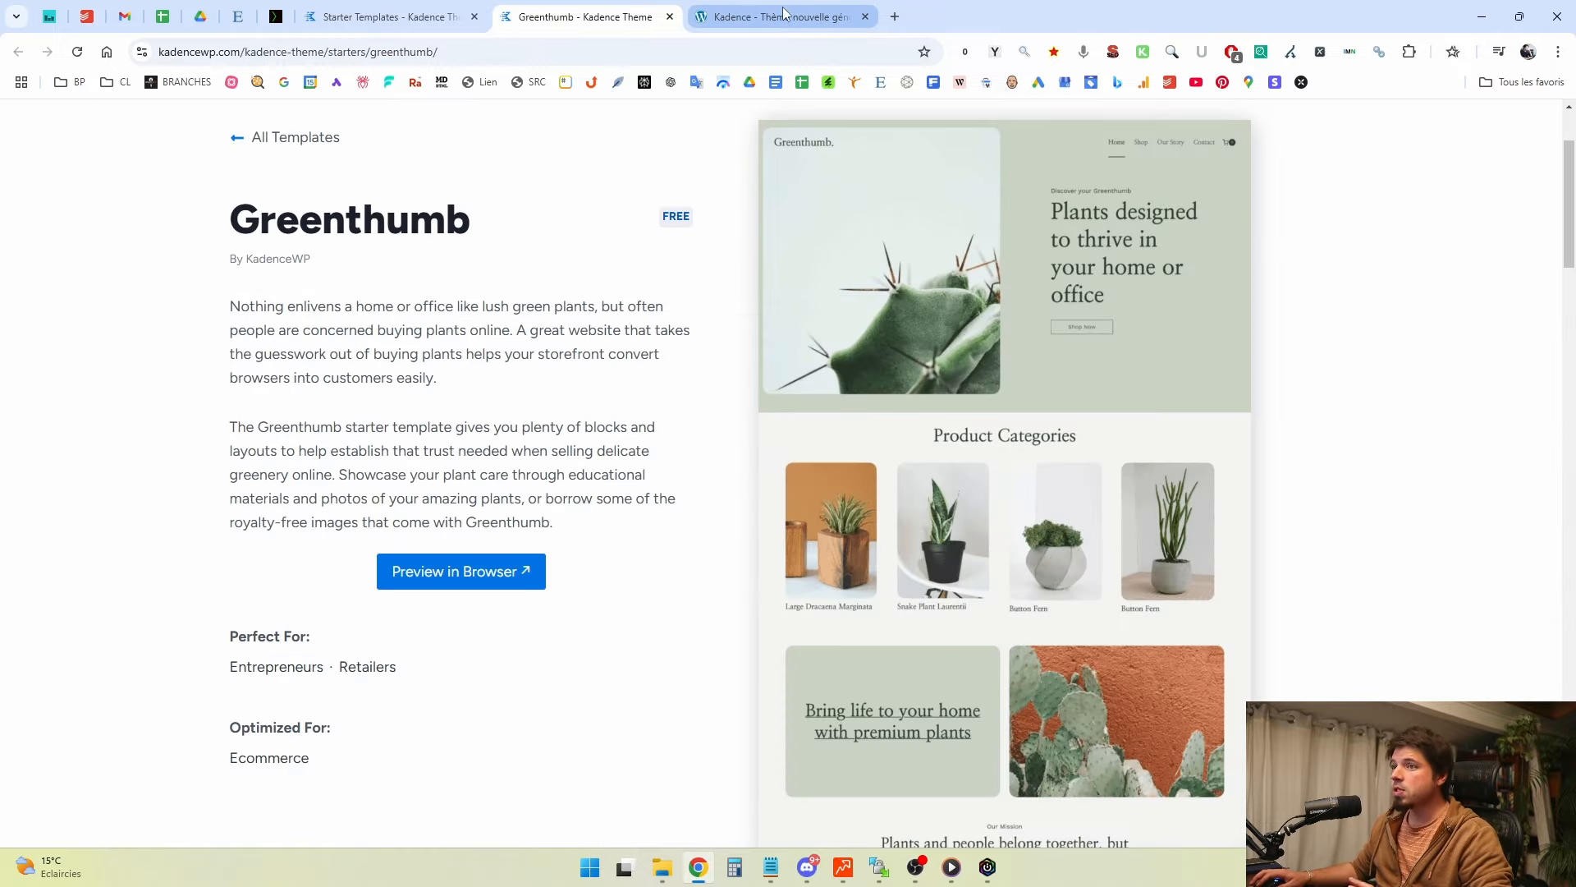
left_click(743, 18)
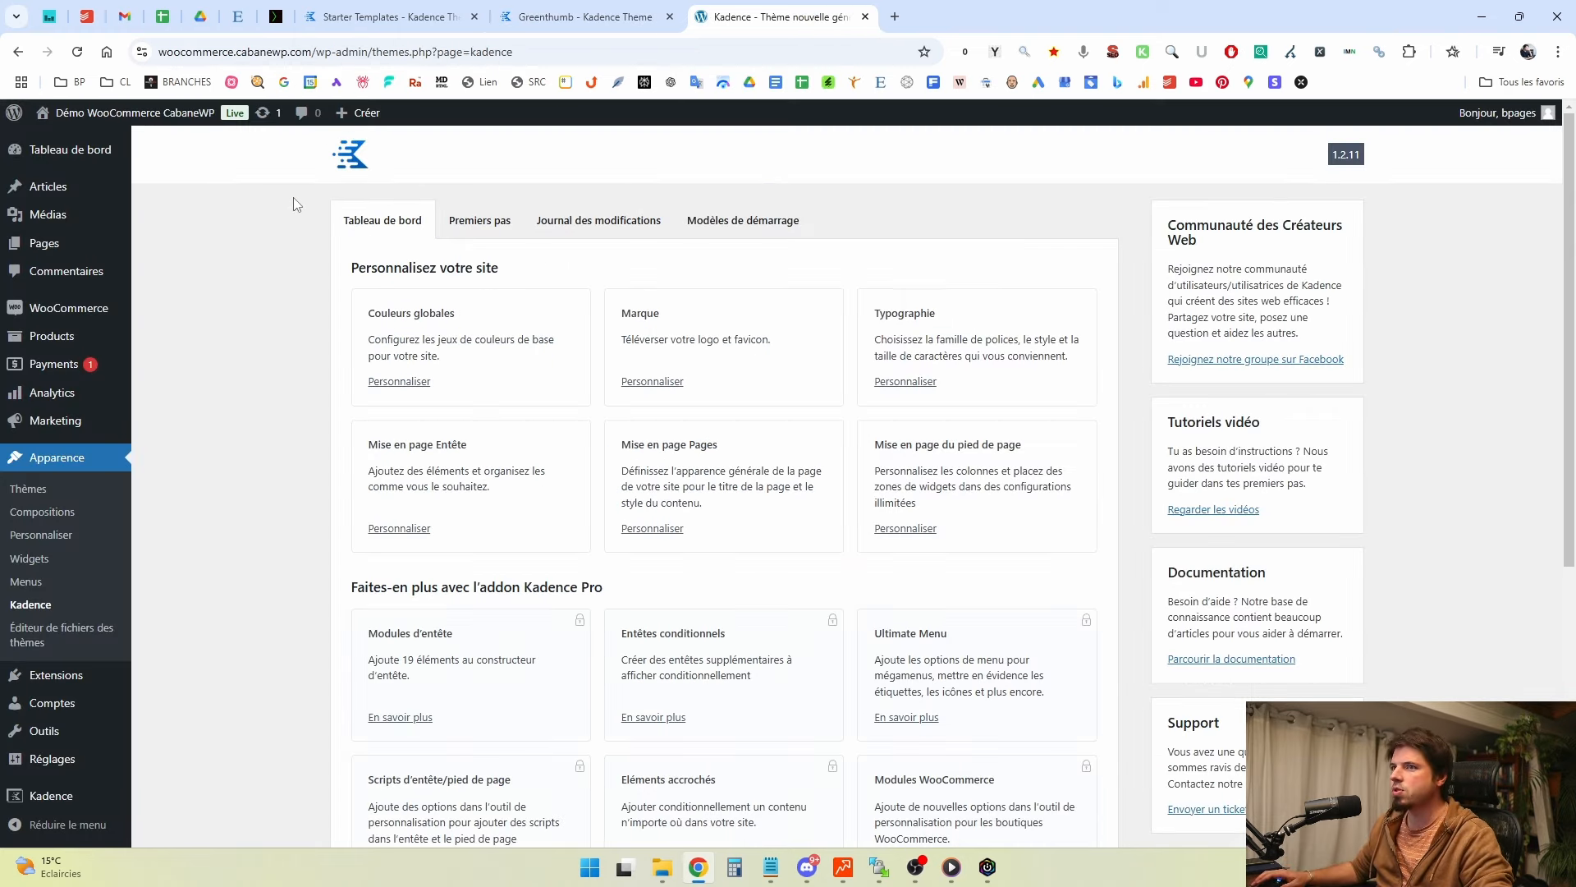